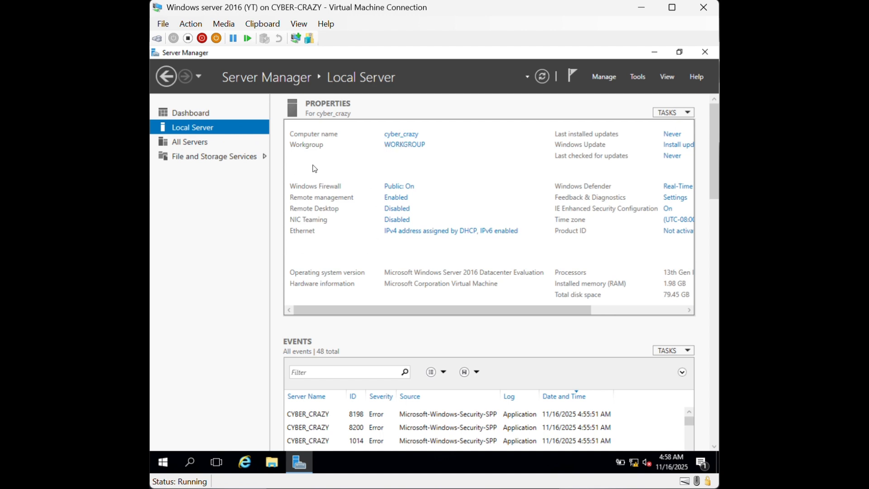
Open the System Properties for computer cyber_crazy from the Local Server page
left_click(401, 135)
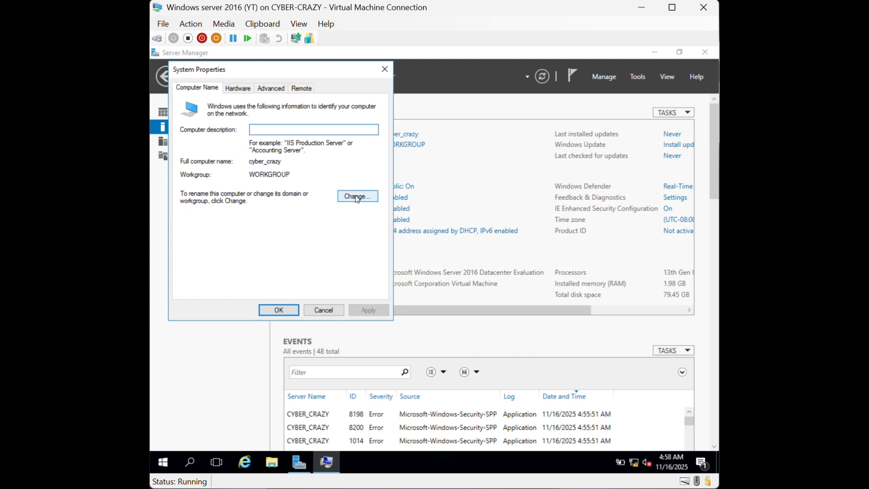
left_click(385, 69)
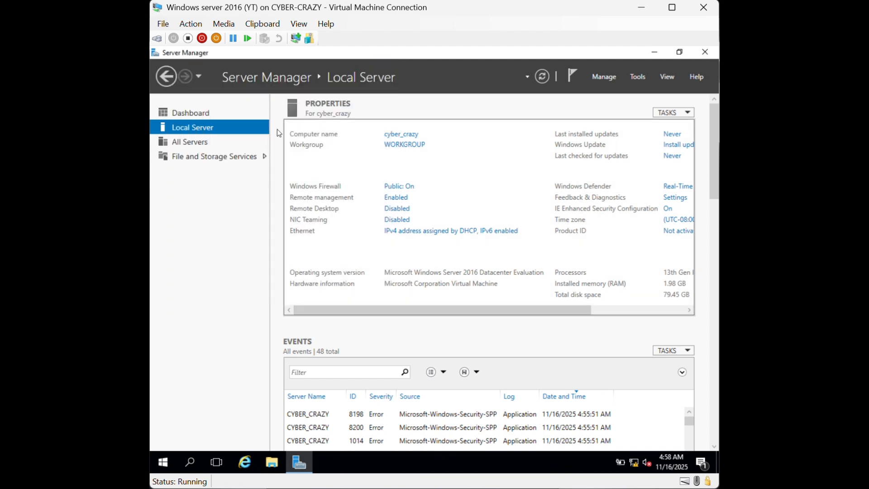
left_click(402, 136)
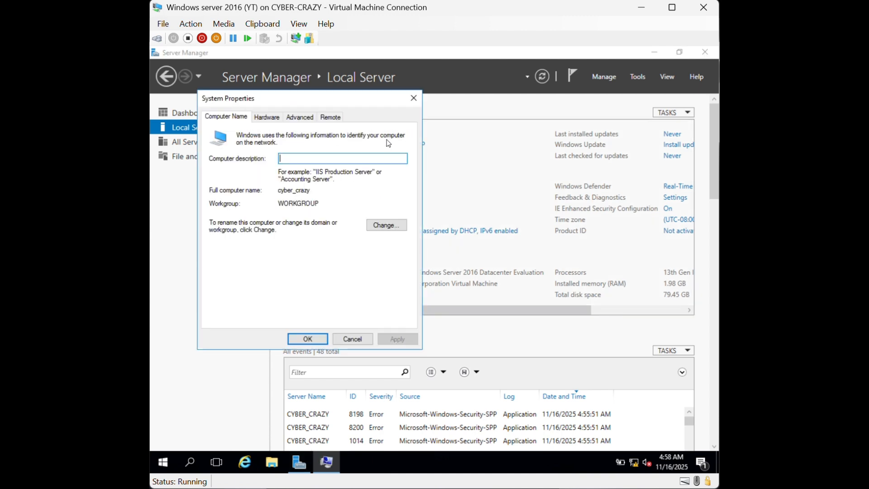
left_click(380, 226)
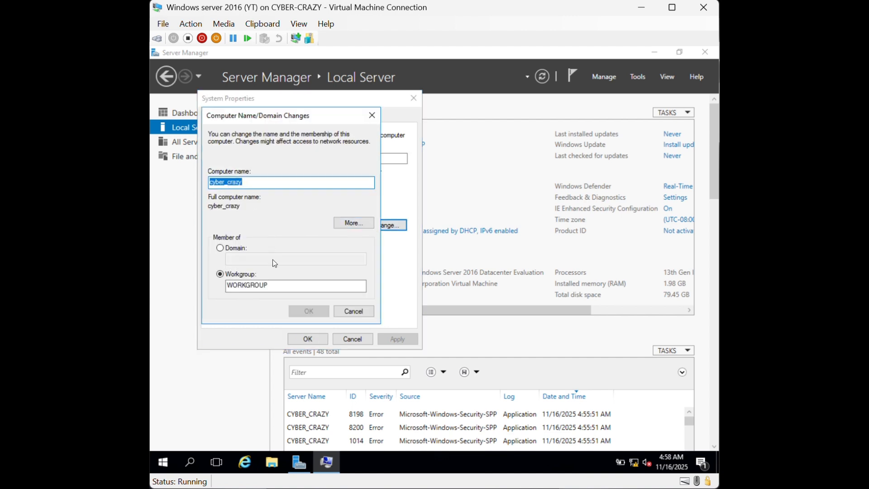
left_click(372, 116)
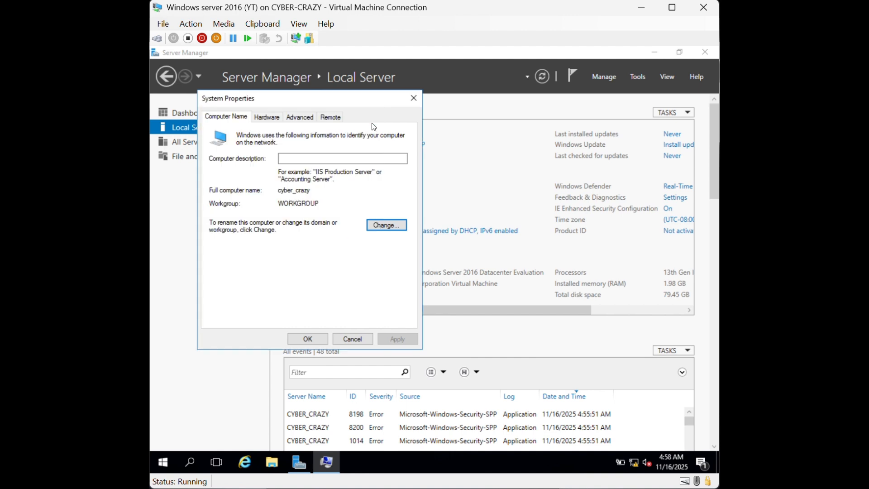
left_click(413, 99)
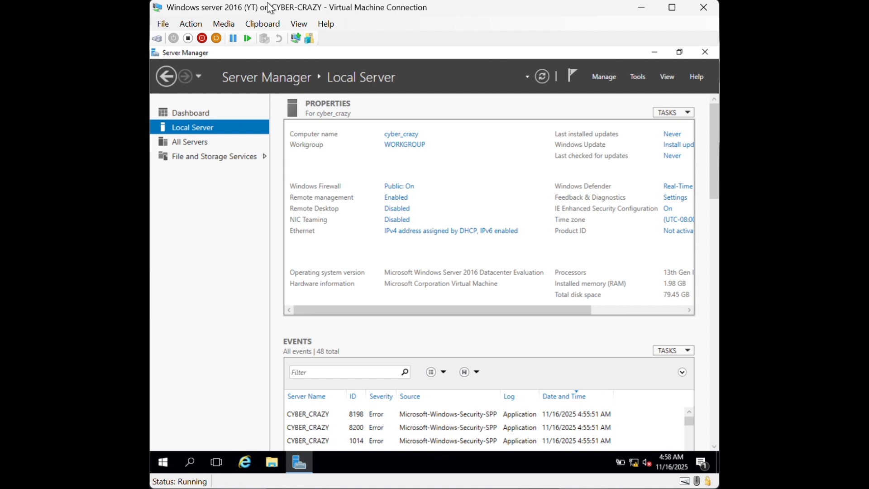
left_click(163, 24)
left_click(166, 28)
left_click(164, 23)
left_click(192, 38)
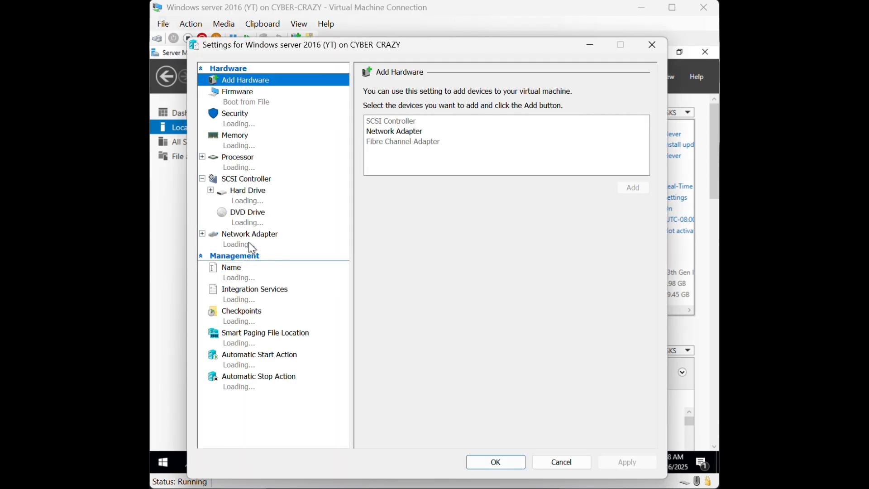
left_click(249, 243)
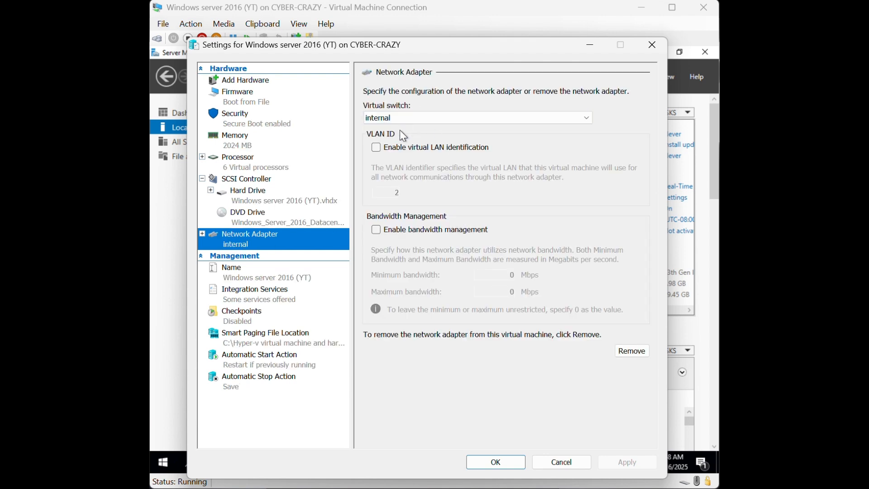
left_click(654, 51)
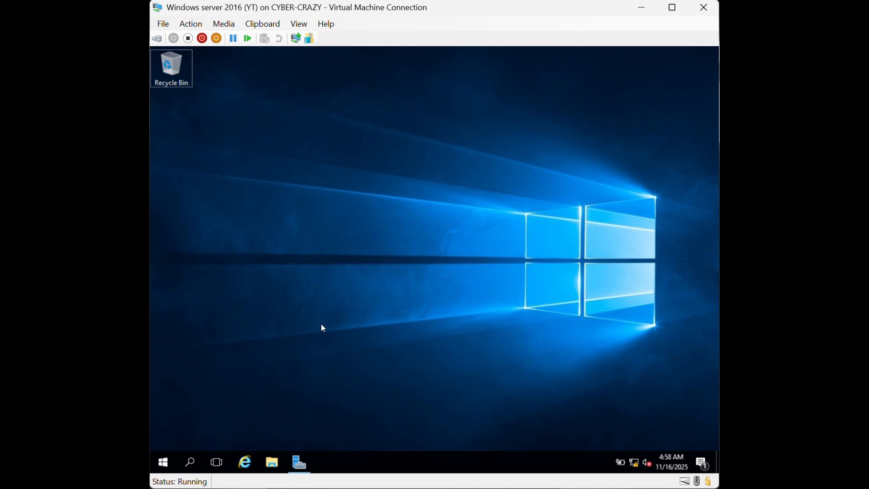
left_click(299, 462)
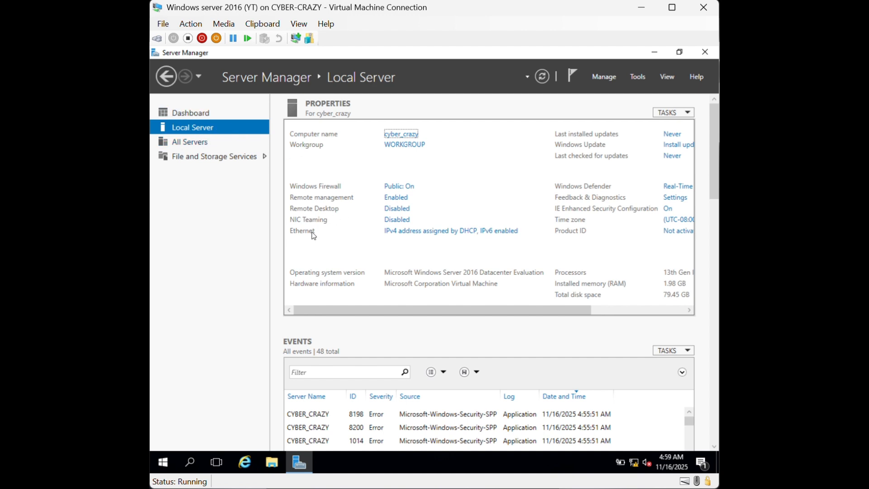
Inspect the Ethernet adapter's current connection details
left_click(414, 236)
double_click(326, 162)
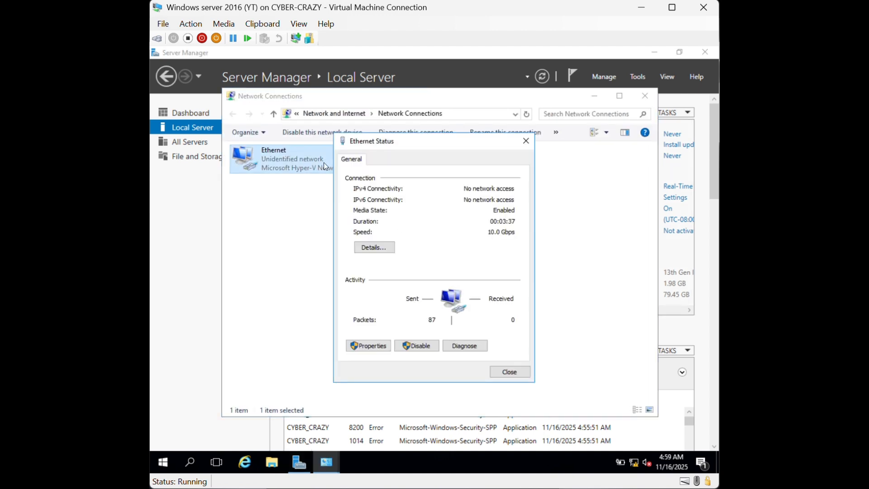
left_click(374, 247)
left_click(529, 157)
Give Ethernet static IPv4 100.0.0.100, mask 255.0.0.0, and preferred DNS 100.0.0.100
left_click(385, 346)
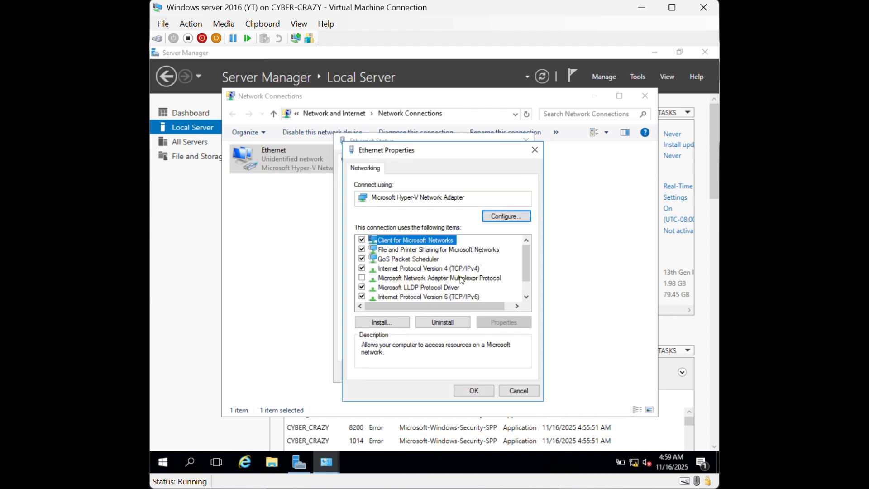
double_click(450, 270)
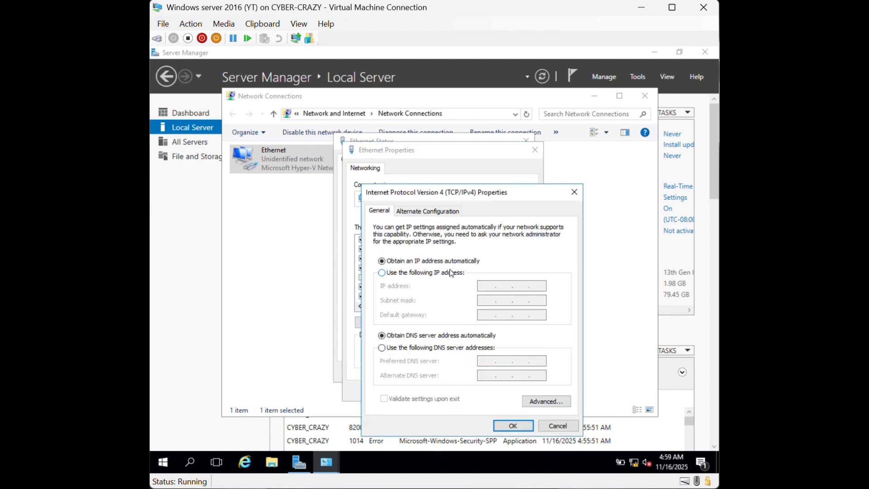
left_click(437, 273)
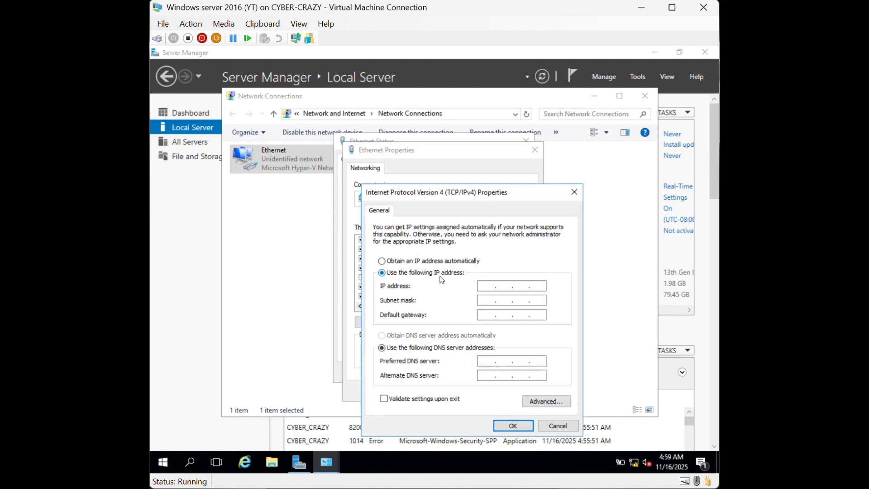
left_click(487, 286)
type("100 . 0 . 0 . 100")
key("Tab")
key("Tab")
key("Tab")
key("Tab")
type("100 . 0 . 0 . 100")
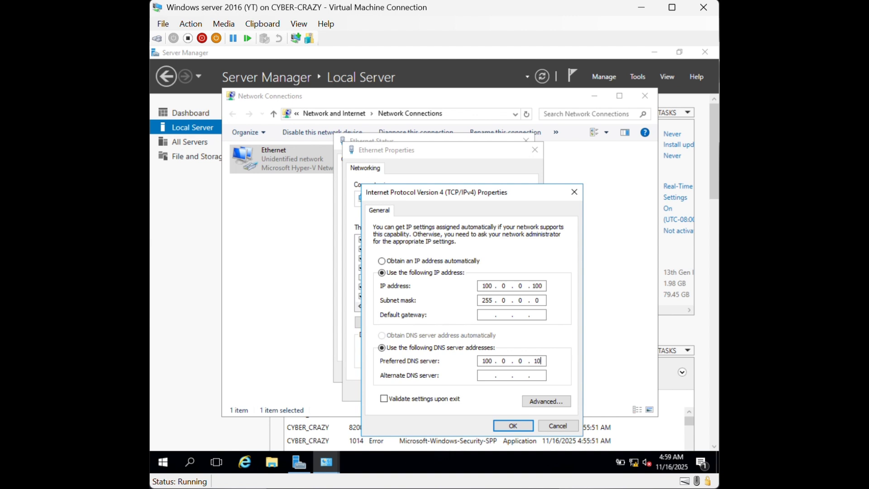
left_click(513, 426)
left_click(480, 398)
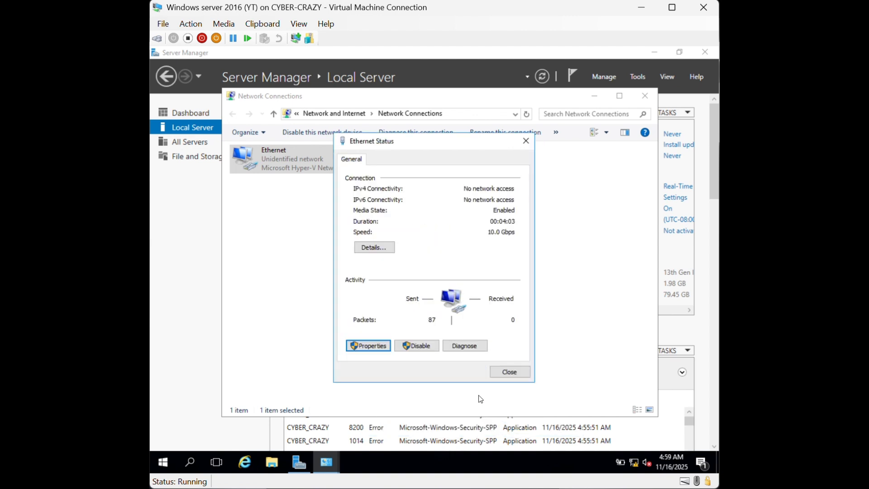
left_click(509, 372)
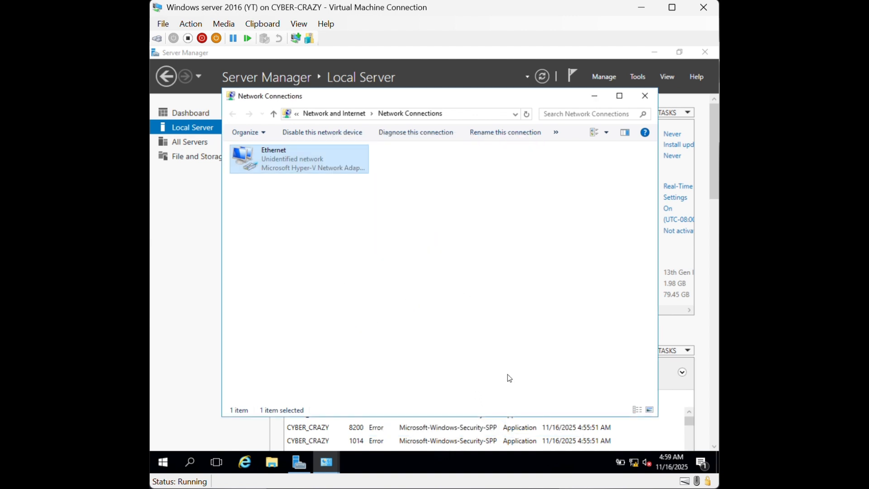
left_click(644, 103)
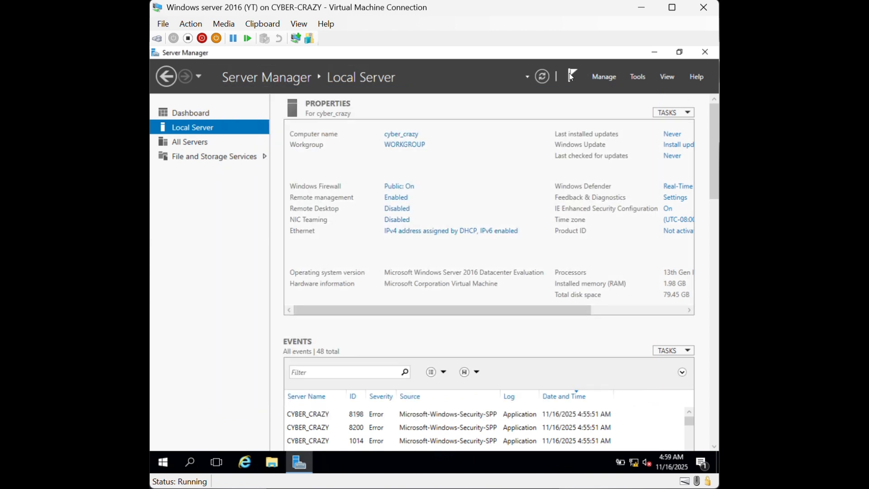
Refresh the Local Server properties to show Ethernet at 100.0.0.100, then check notifications
left_click(548, 79)
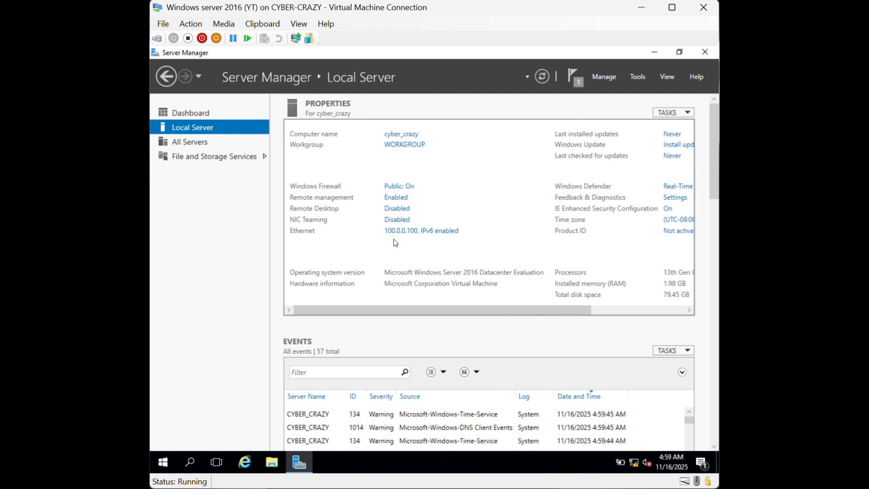
left_click(573, 83)
left_click(571, 80)
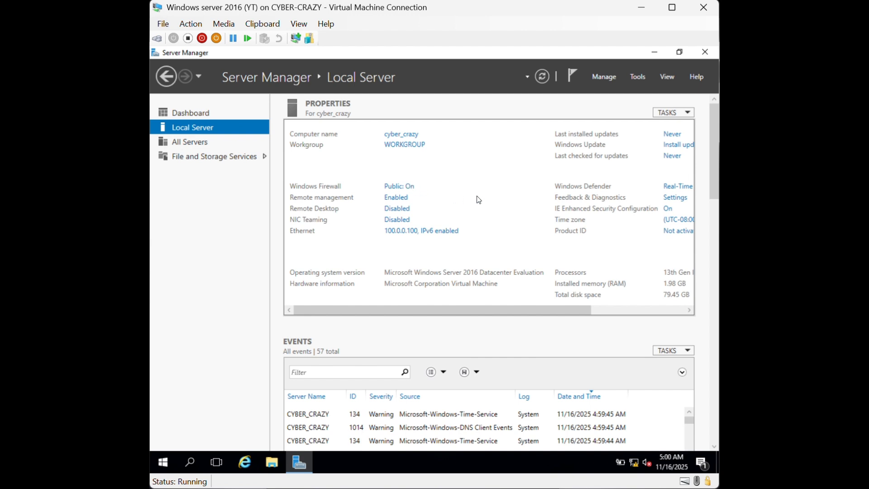
Launch the Add Roles and Features wizard and move its window into view
left_click(598, 81)
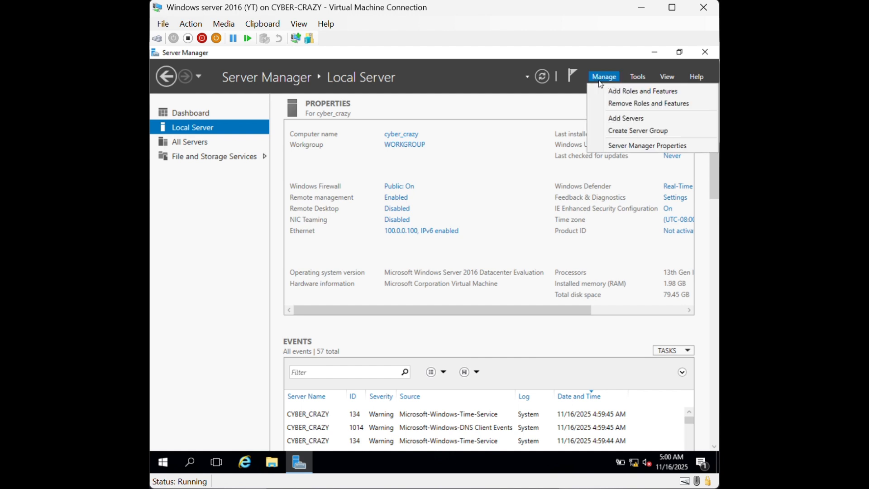
left_click(605, 89)
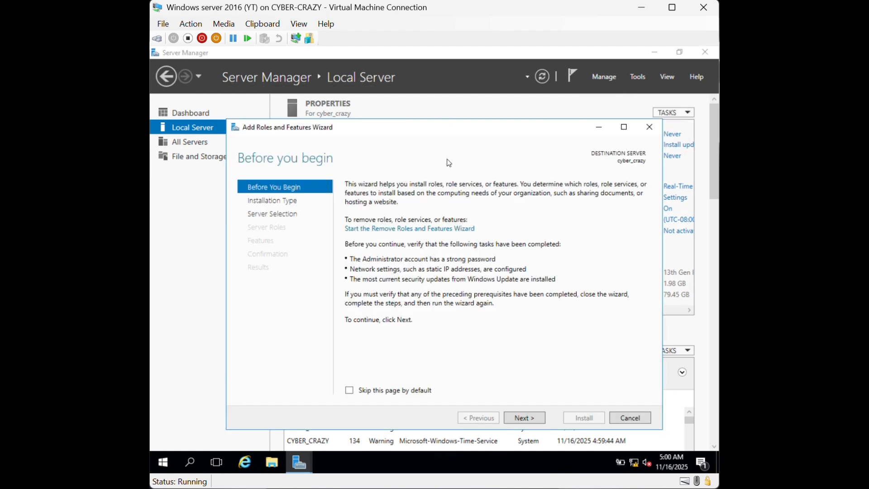
left_click_drag(439, 128, 423, 102)
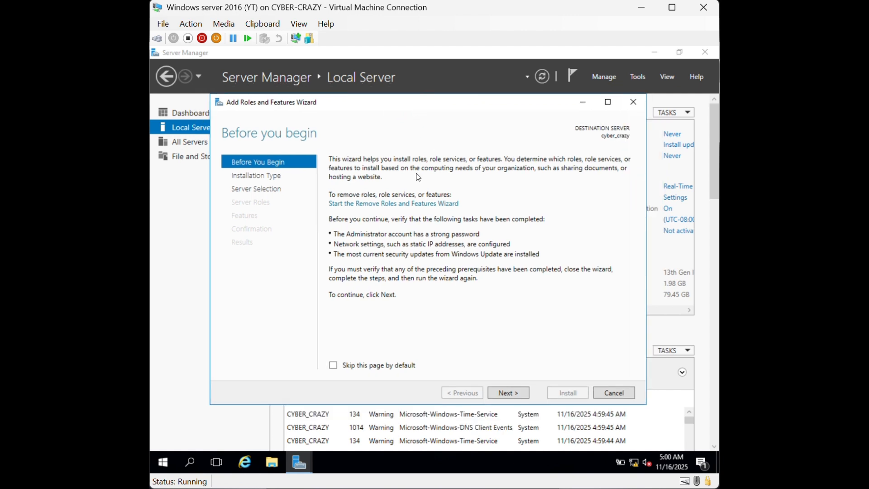
left_click(632, 107)
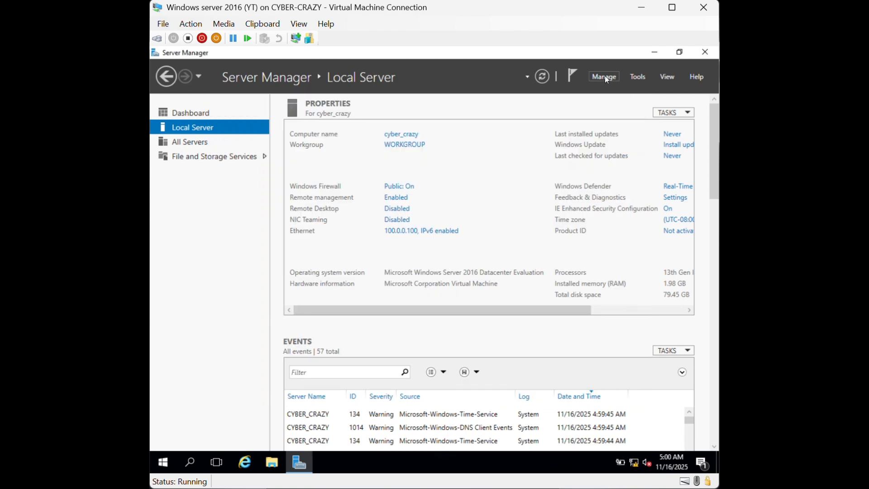
left_click(605, 76)
left_click(611, 90)
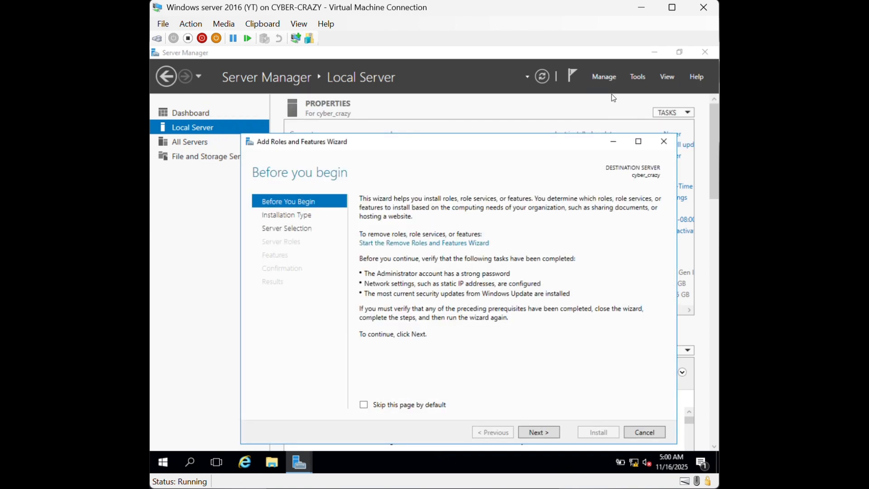
left_click_drag(534, 150, 507, 109)
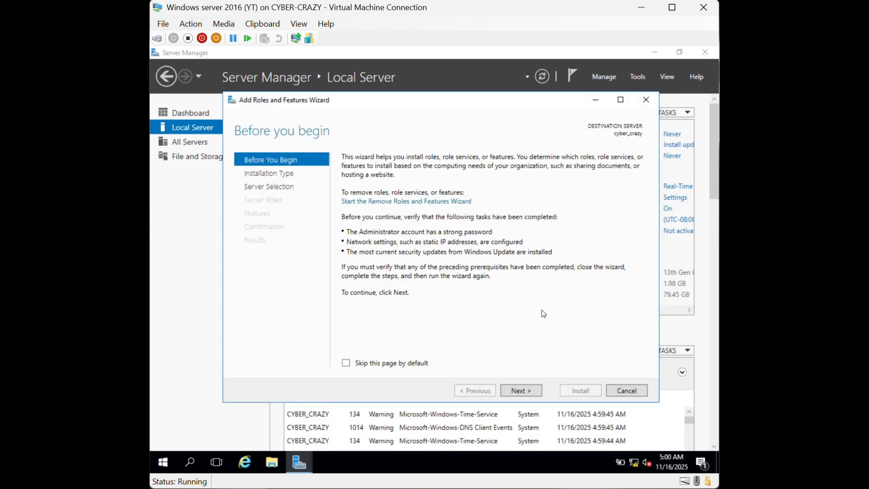
Select the Active Directory Domain Services role with its required features and reach confirmation
left_click(536, 390)
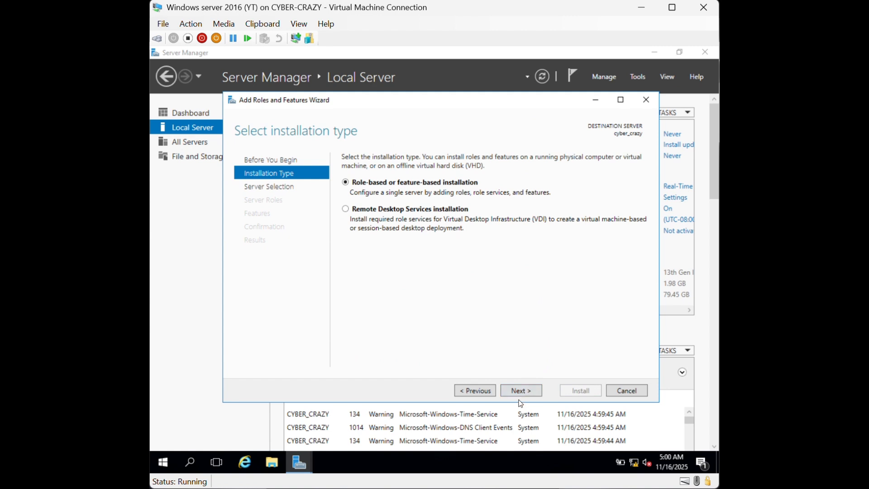
left_click(519, 396)
left_click(519, 393)
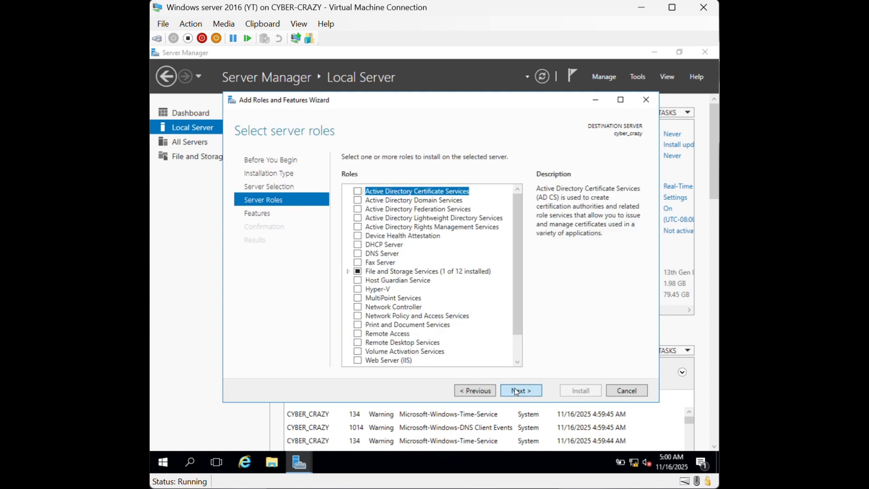
left_click(519, 391)
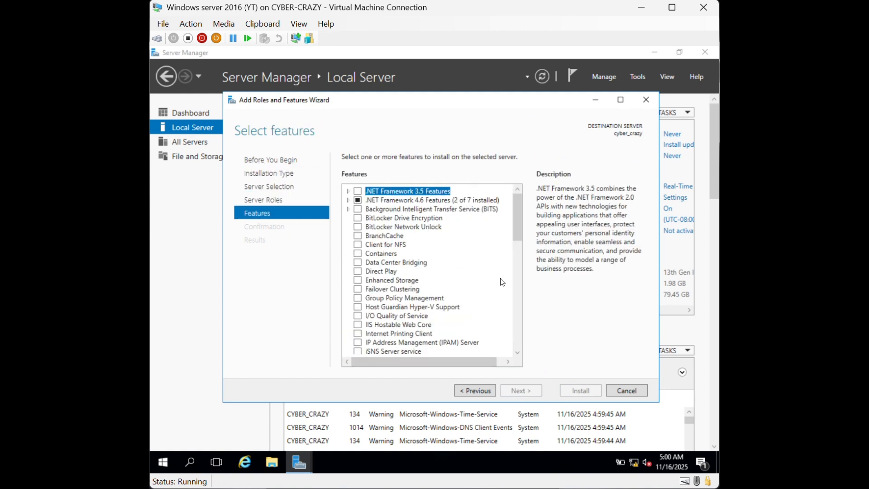
left_click(471, 390)
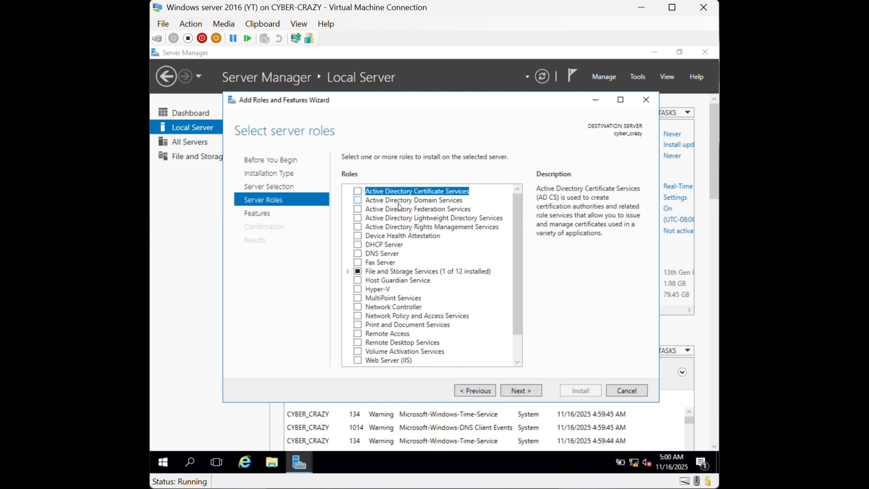
left_click(358, 200)
left_click(495, 342)
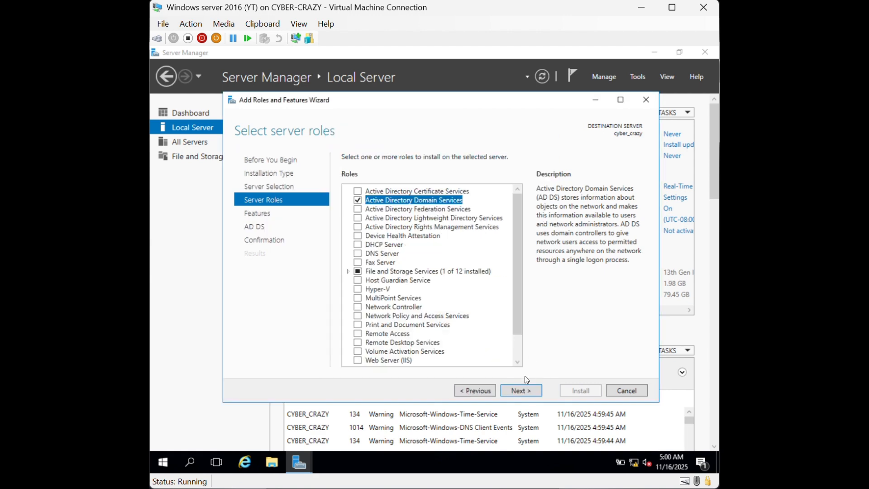
left_click(535, 391)
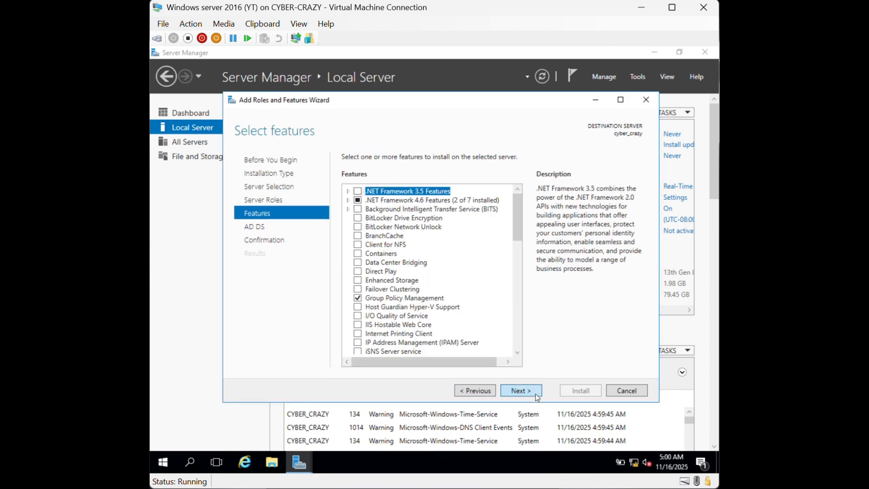
left_click(536, 393)
left_click(536, 394)
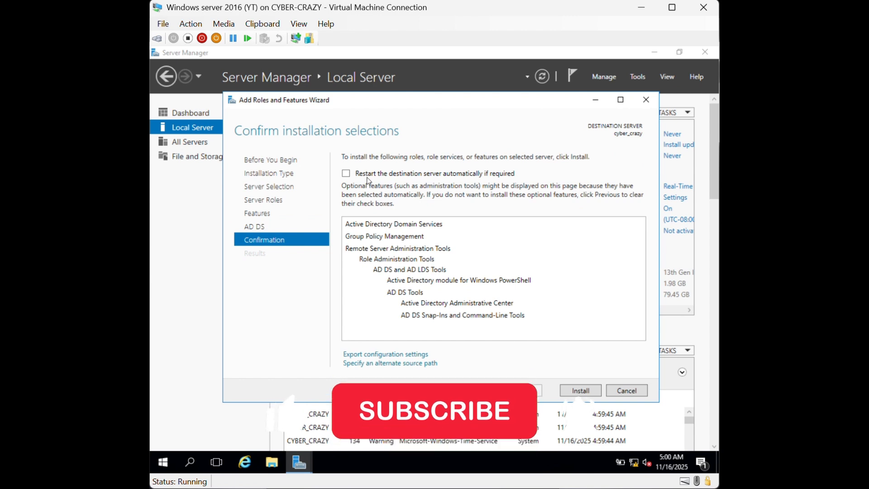
Allow automatic restart, install Active Directory Domain Services, and close the finished wizard
left_click(355, 175)
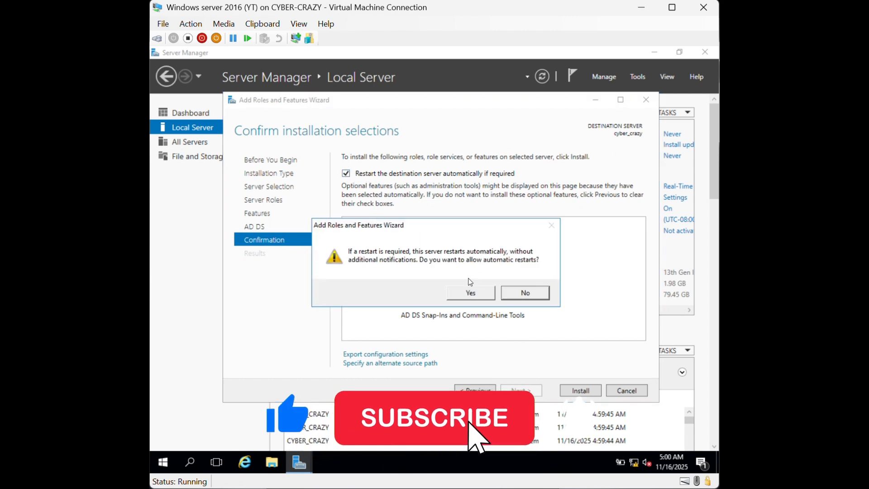
left_click(471, 293)
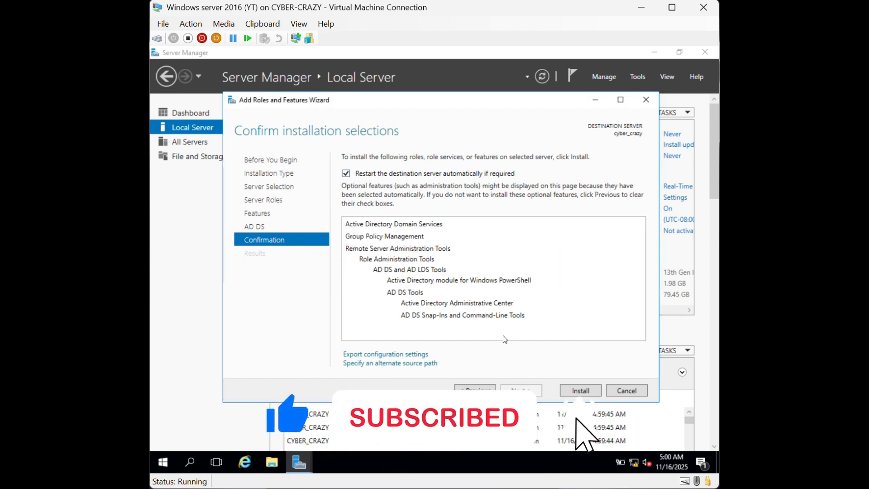
left_click(582, 390)
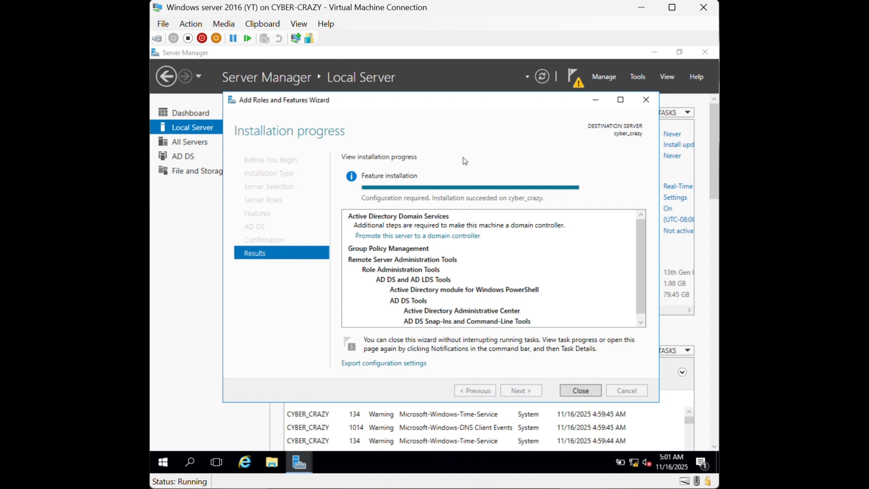
left_click(581, 390)
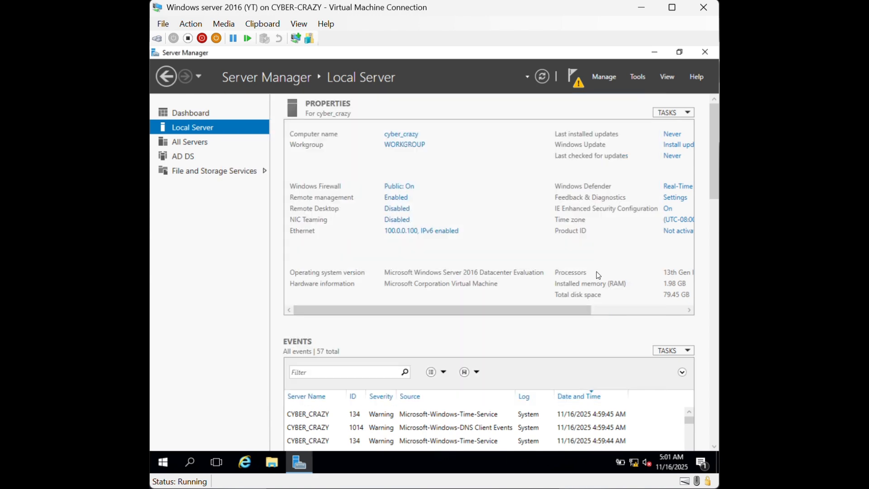
Start promoting the server to a domain controller with the 'Add a new forest' option
left_click(578, 81)
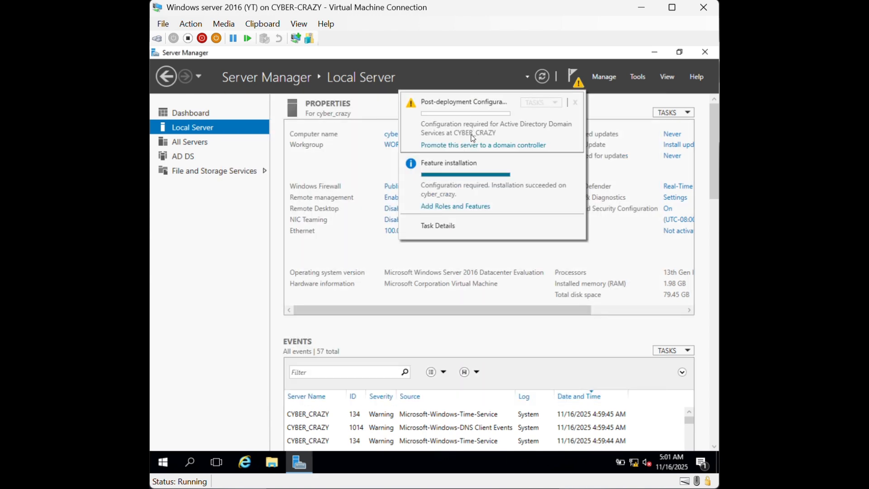
left_click(506, 146)
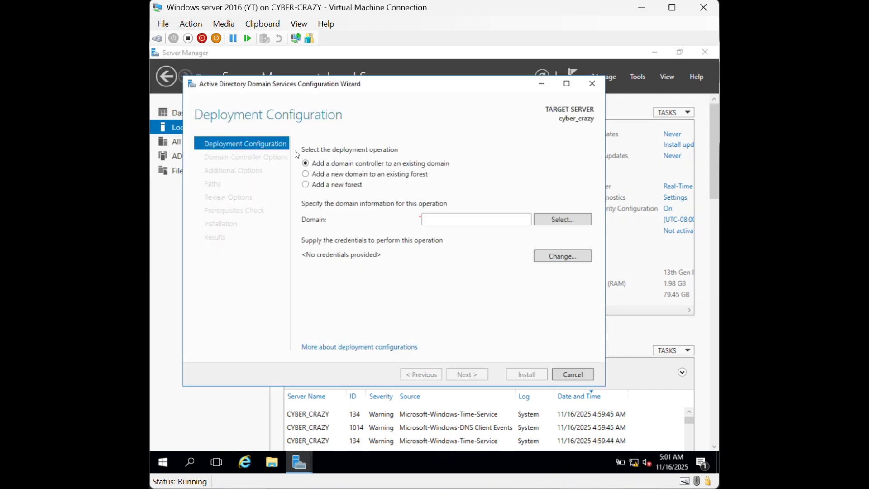
left_click_drag(408, 85, 441, 91)
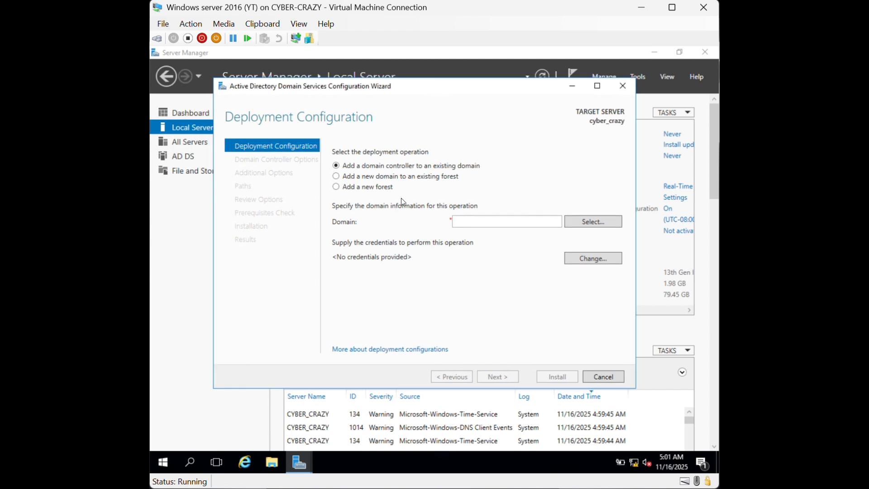
left_click(340, 190)
left_click(472, 220)
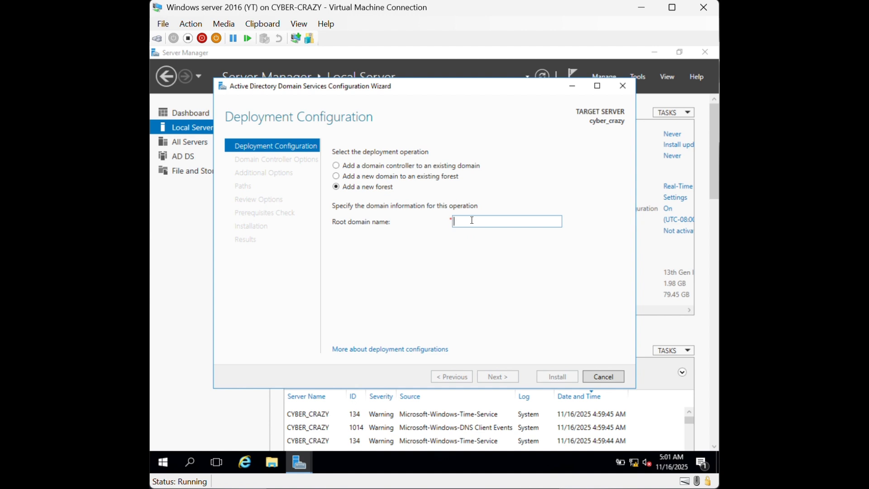
Enter cyber_crazy.com as the new forest's root domain name
type("cyber_c")
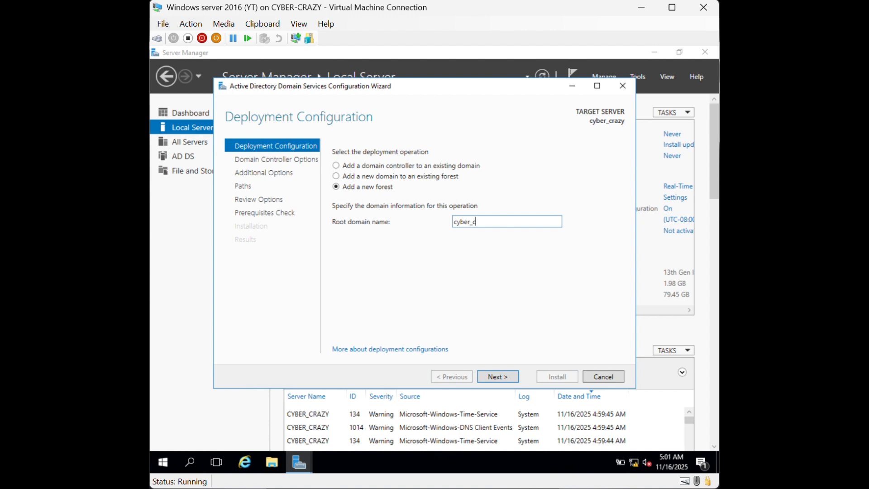
type("razy.ocm")
key("BackSpace")
key("BackSpace")
key("BackSpace")
key("BackSpace")
type(".cin")
key("BackSpace")
key("BackSpace")
key("BackSpace")
type(".loac")
key("BackSpace")
key("BackSpace")
type("ccom")
Enter and confirm the Directory Services Restore Mode password, then continue to DNS Options
left_click(510, 381)
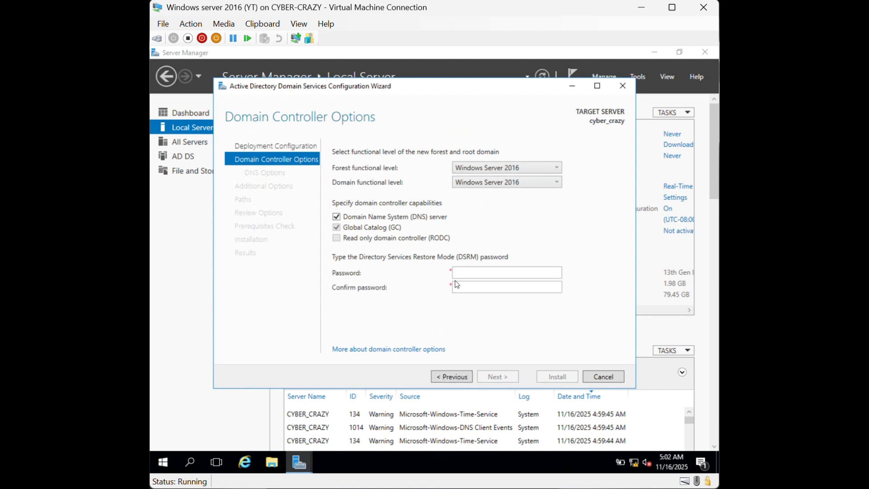
left_click(475, 272)
type("•••••")
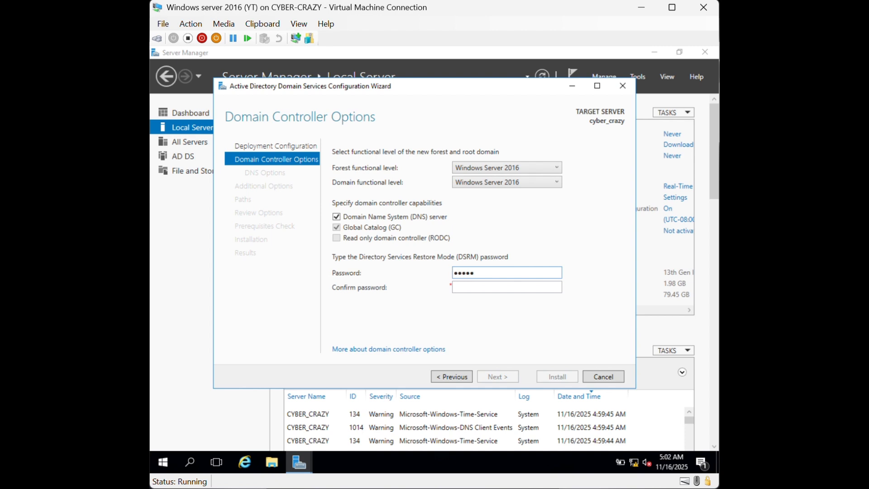
type("•••••")
key("Tab")
type("•")
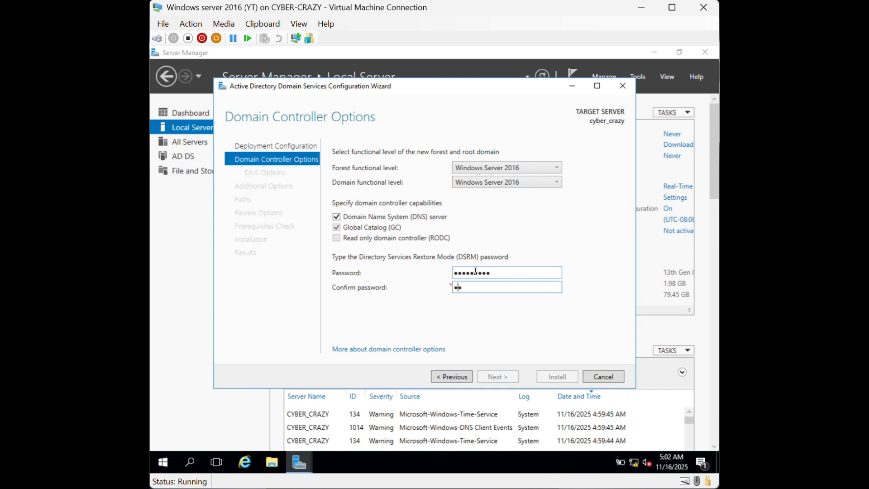
type("•••••••••")
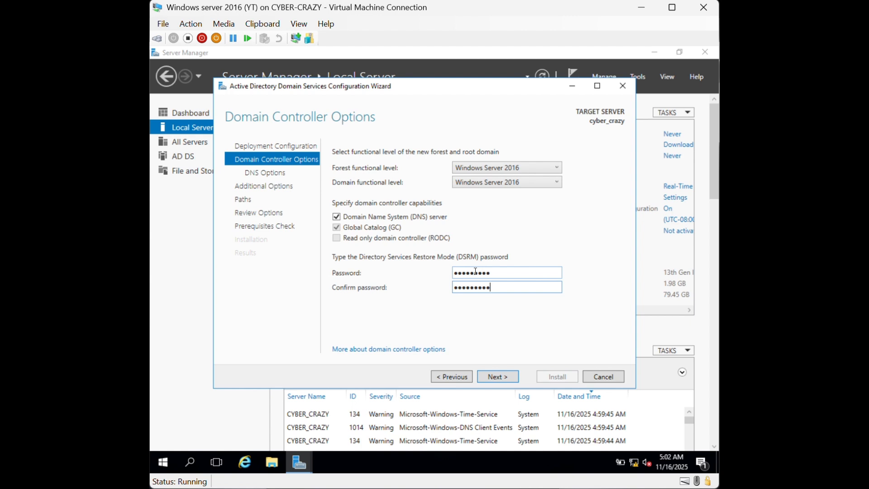
key("BackSpace")
key("BackSpace")
key("BackSpace")
key("BackSpace")
key("BackSpace")
key("BackSpace")
key("BackSpace")
key("BackSpace")
key("BackSpace")
key("BackSpace")
type("•")
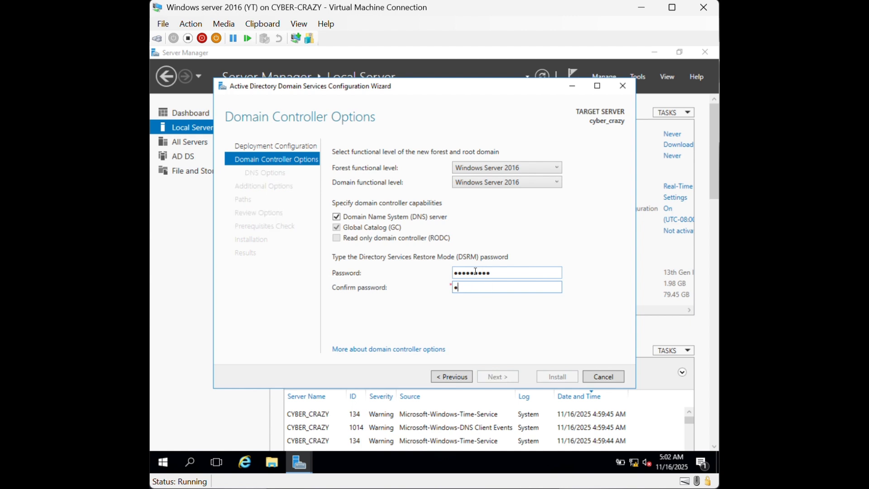
type("•••••••••")
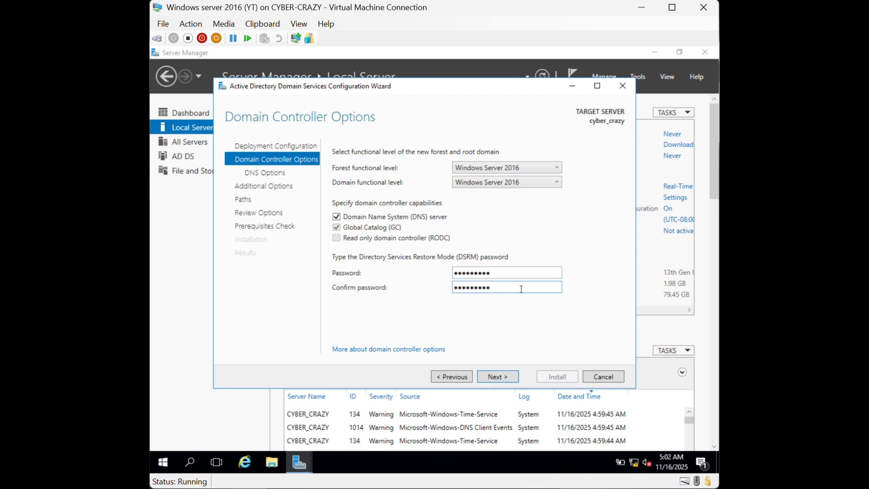
left_click(514, 376)
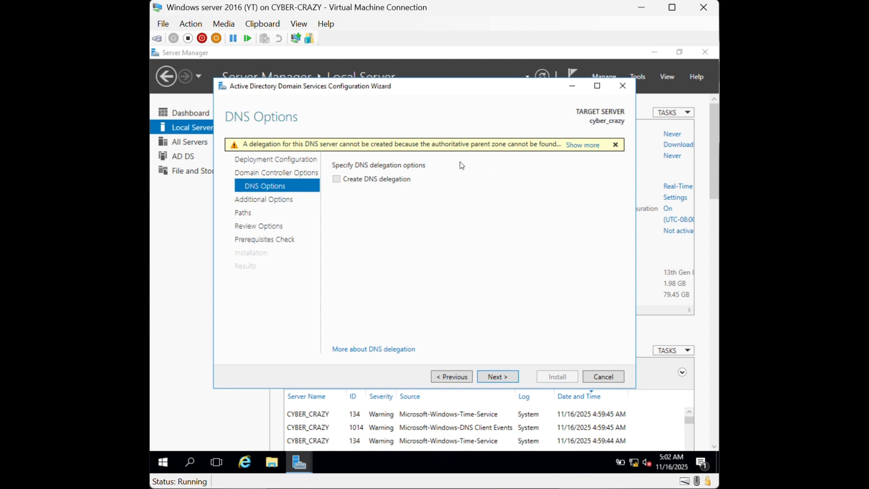
Accept the DNS options, NetBIOS name CYBER_CRAZY0, and default NTDS and SYSVOL paths
left_click(497, 376)
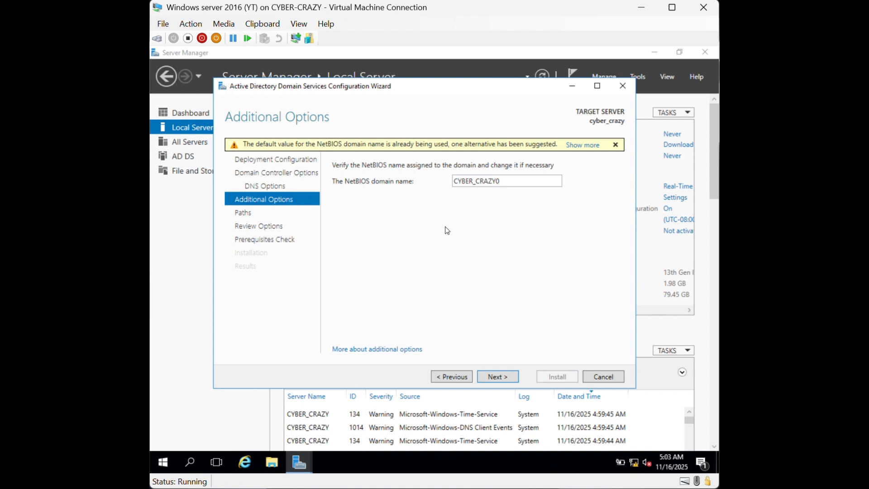
left_click(512, 379)
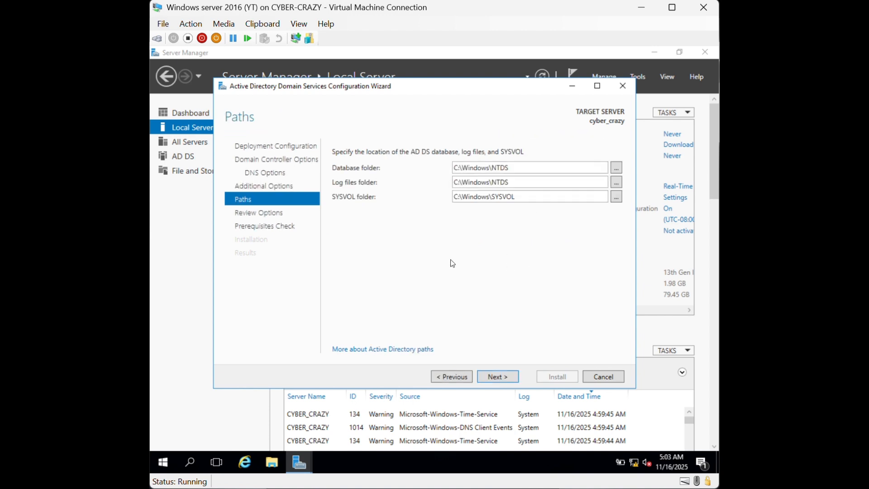
left_click(495, 382)
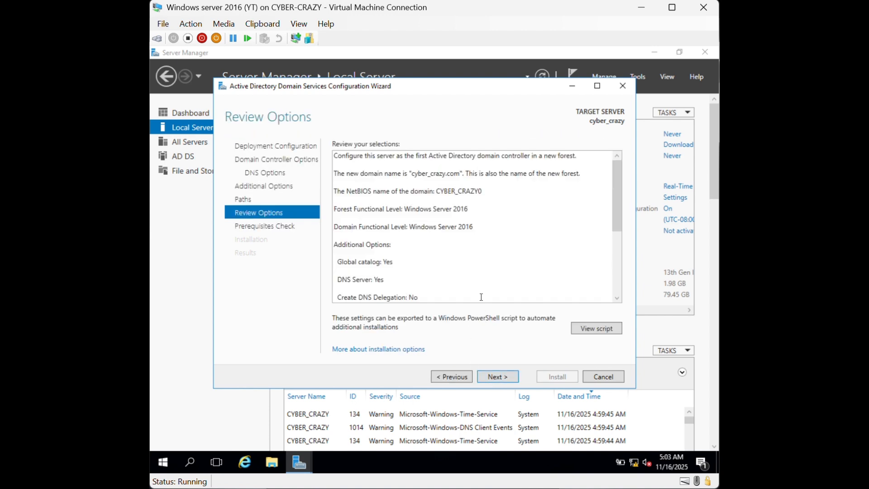
scroll(454, 208, "down", 5)
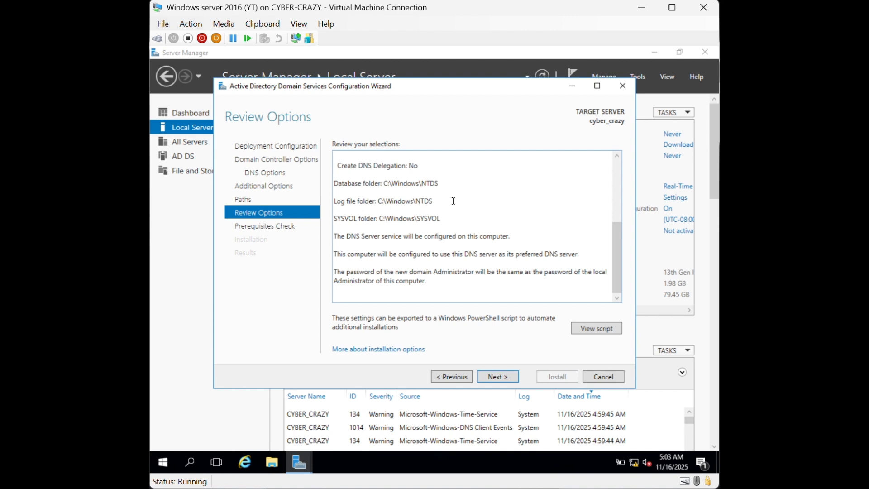
scroll(373, 226, "up", 5)
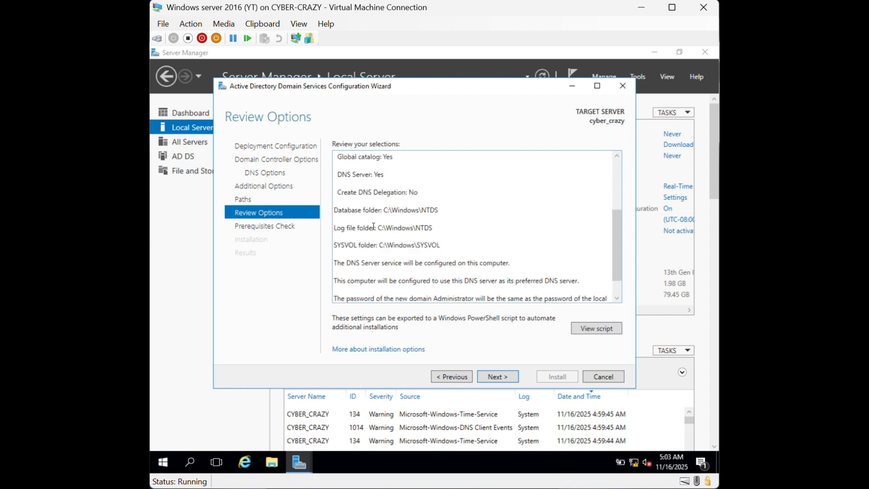
scroll(376, 225, "down", 3)
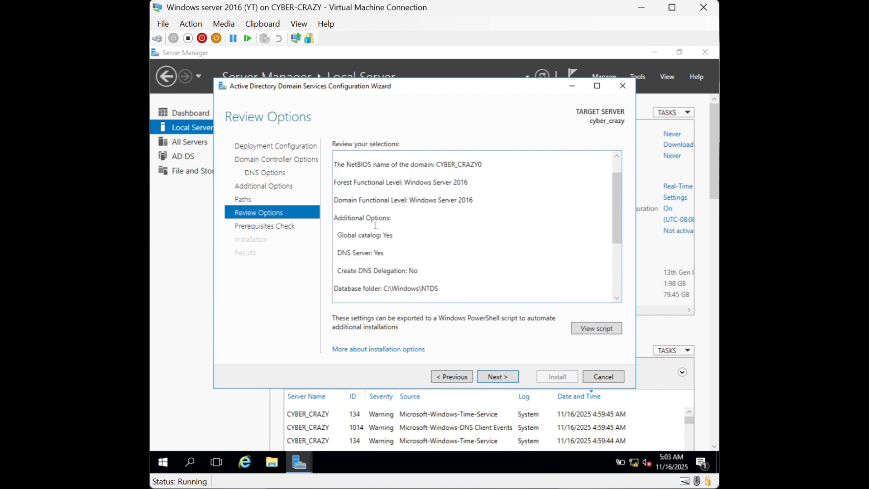
left_click(591, 327)
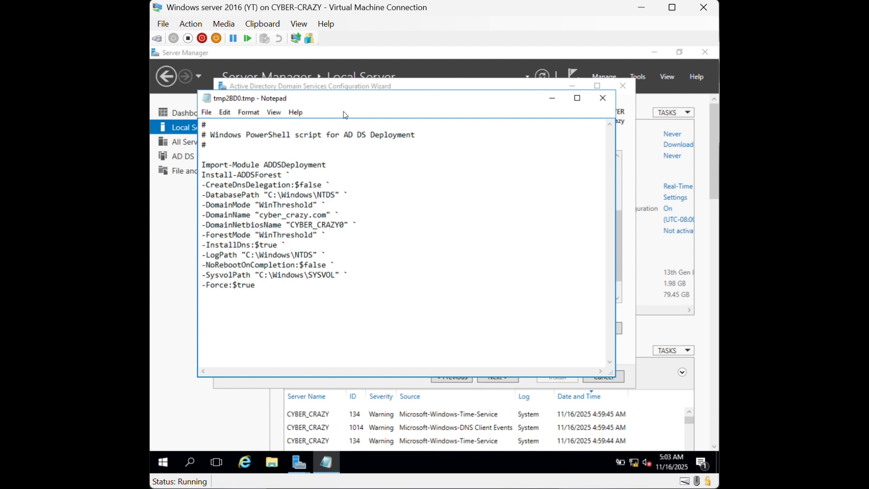
left_click(602, 98)
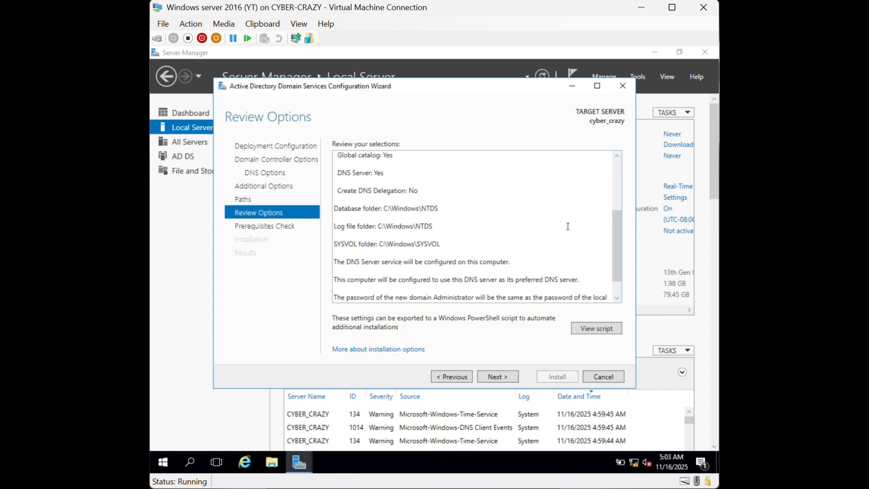
Run the prerequisites check for promoting the server to a domain controller
left_click(506, 376)
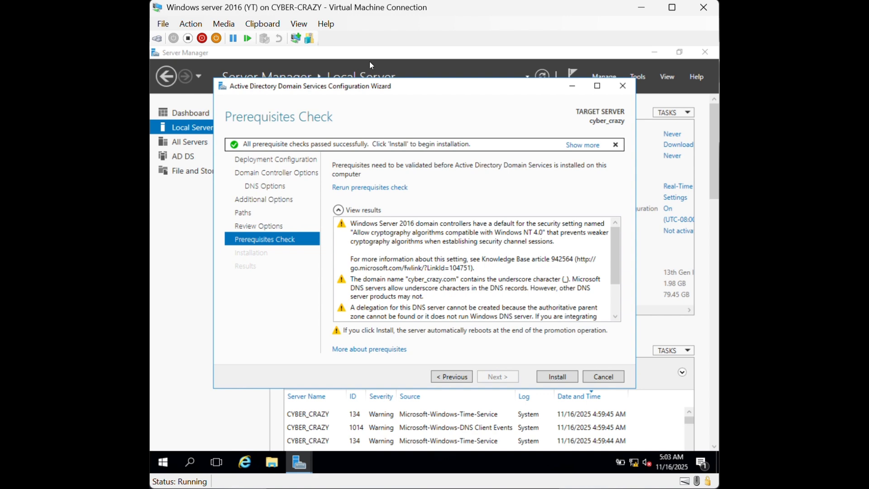
Run the AD DS forest installation so the server reboots to its lock screen
left_click(556, 381)
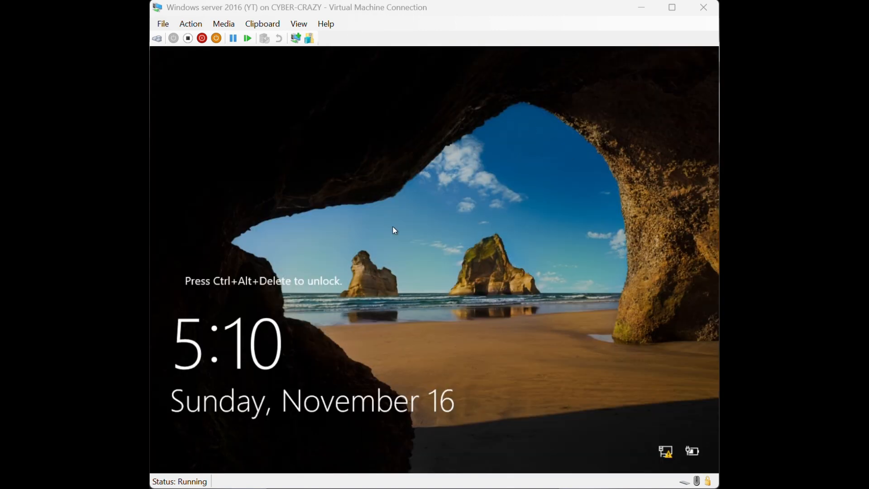
Sign in as the cyber_crazy.com domain administrator using the account password
left_click(443, 275)
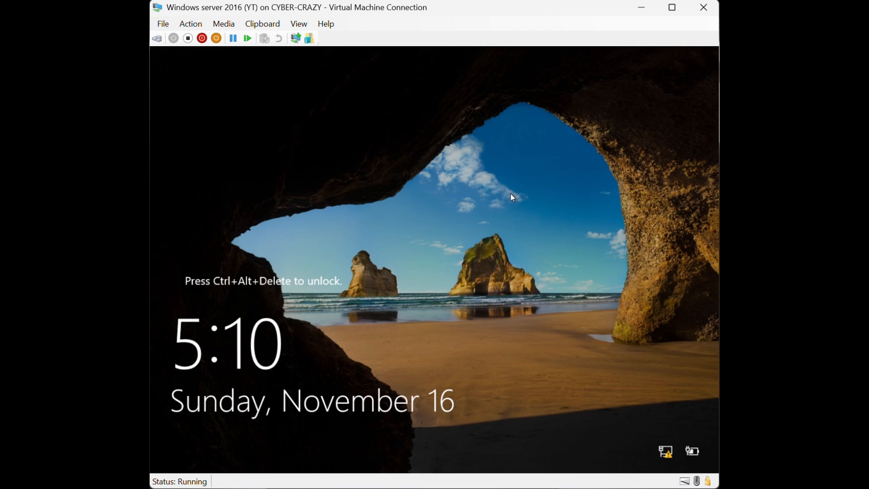
key("ctrl+alt+End")
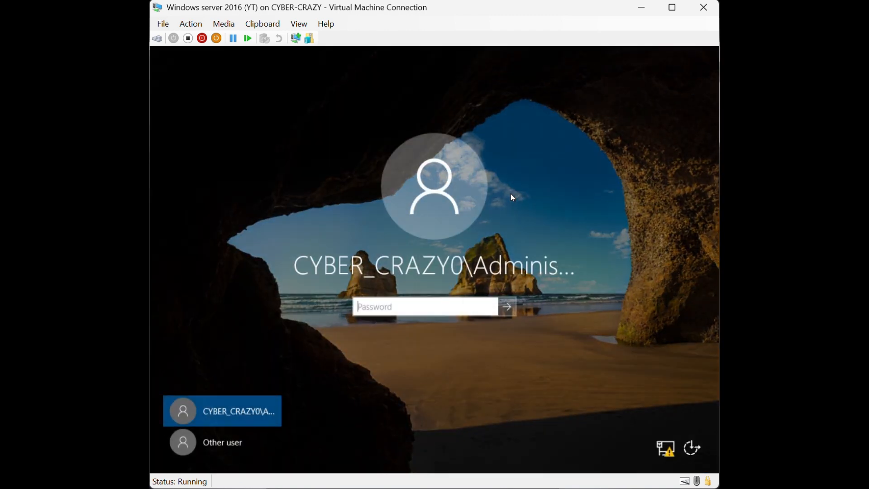
left_click(251, 444)
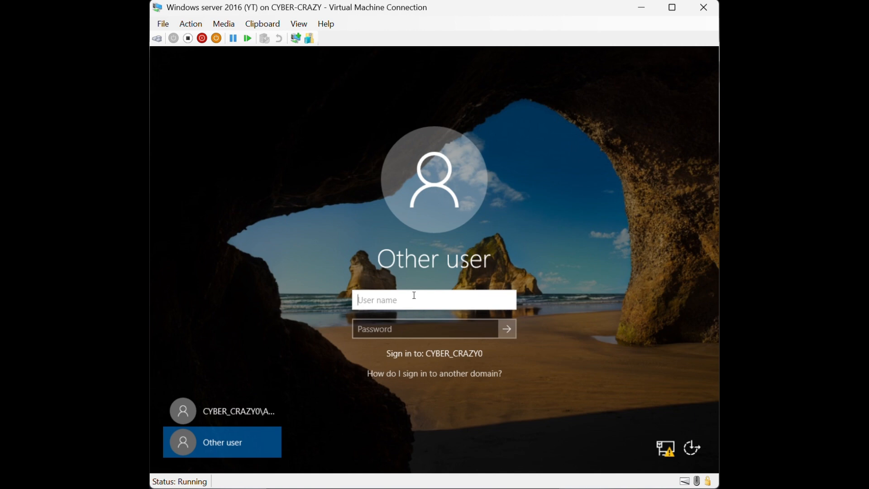
type("administrator@")
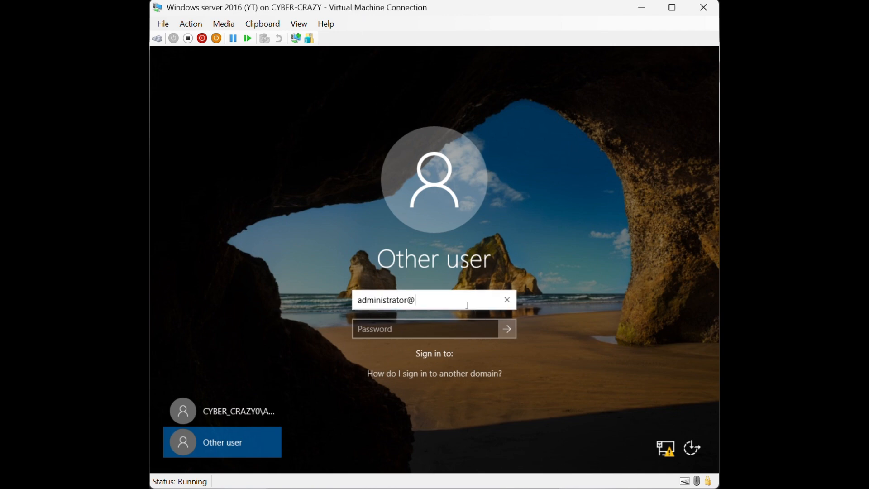
type("cyber_")
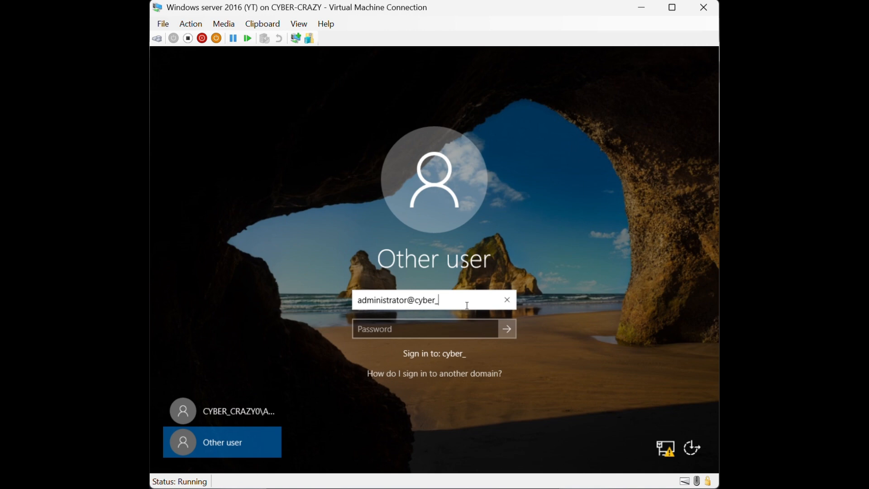
type("crazy.com")
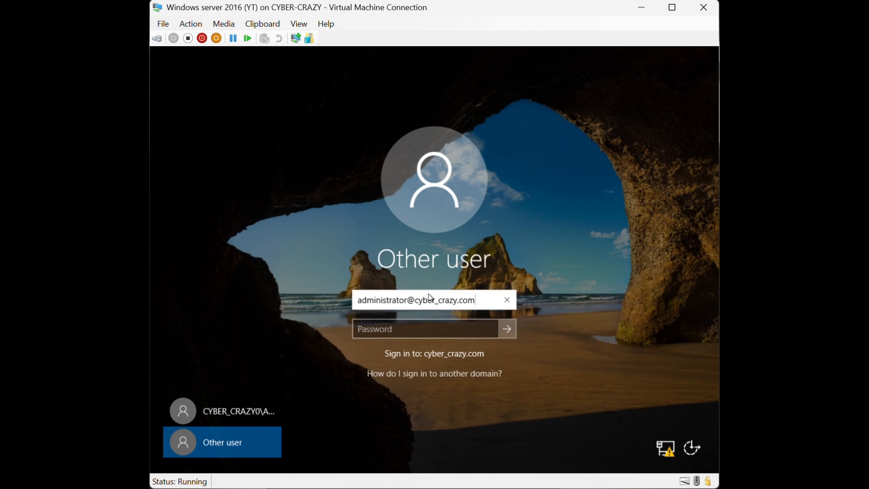
left_click(449, 323)
type("P@")
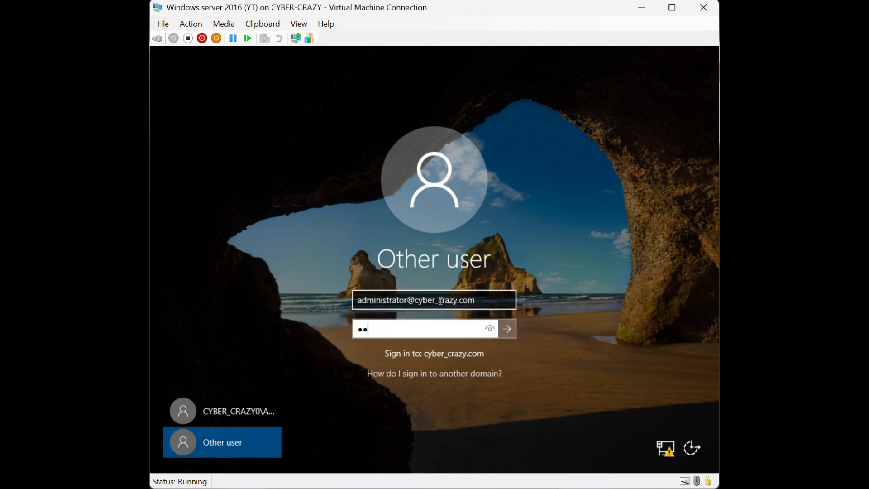
type("ssw0rd12")
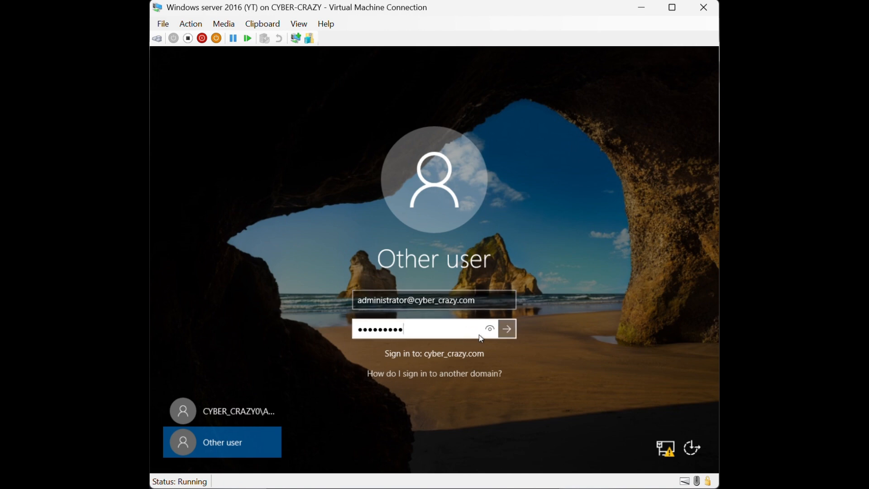
key("Return")
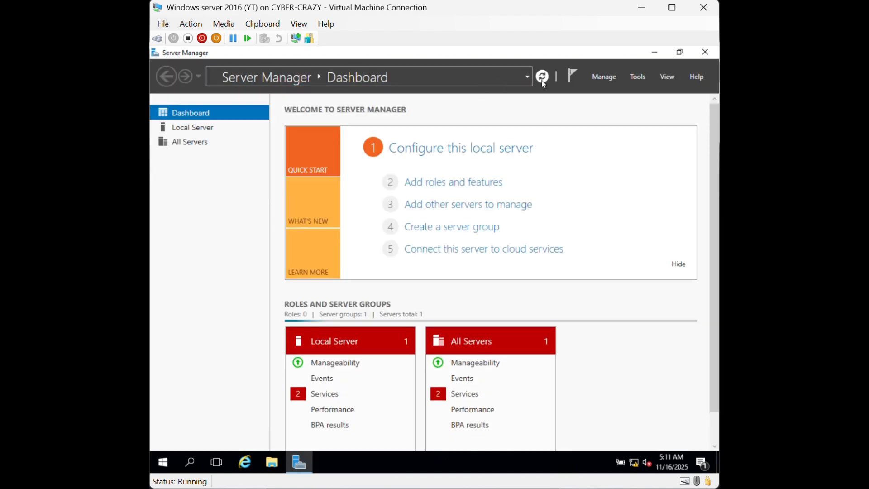
Open Local Server properties and its Windows Firewall 'Public: On' settings page
left_click(200, 126)
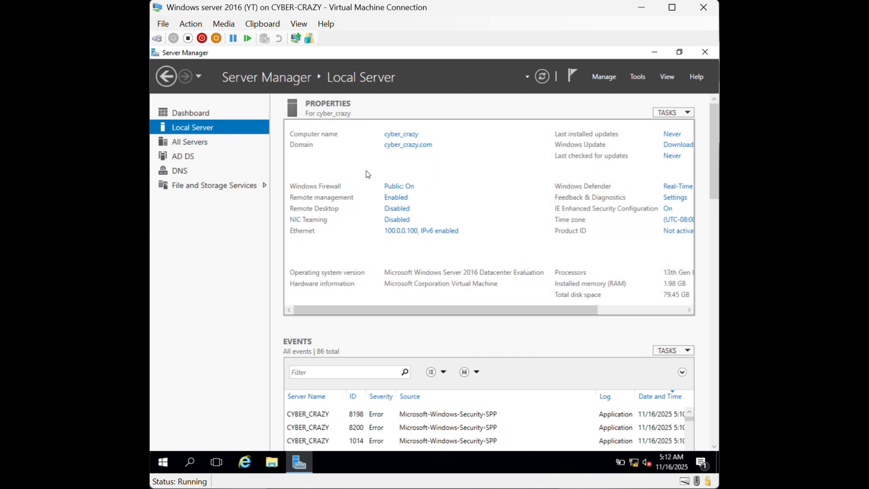
left_click(412, 190)
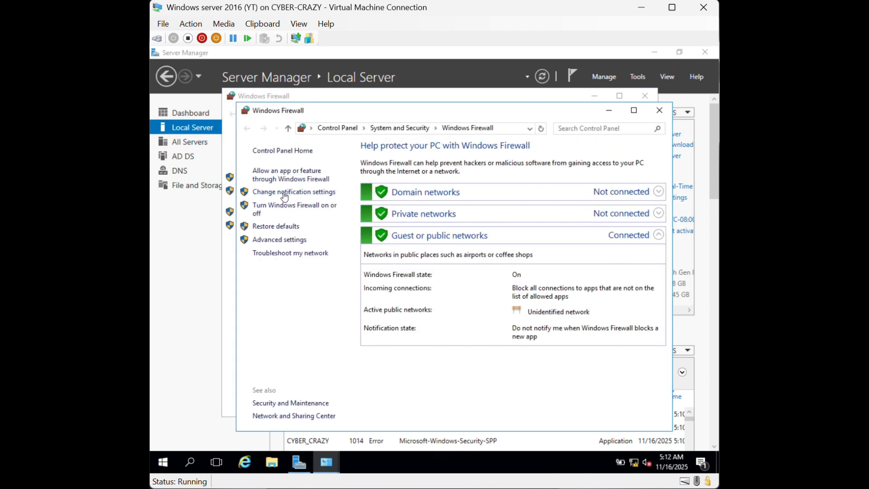
Turn off Windows Firewall for domain, private and public networks, then close the firewall windows
left_click(284, 196)
left_click(327, 232)
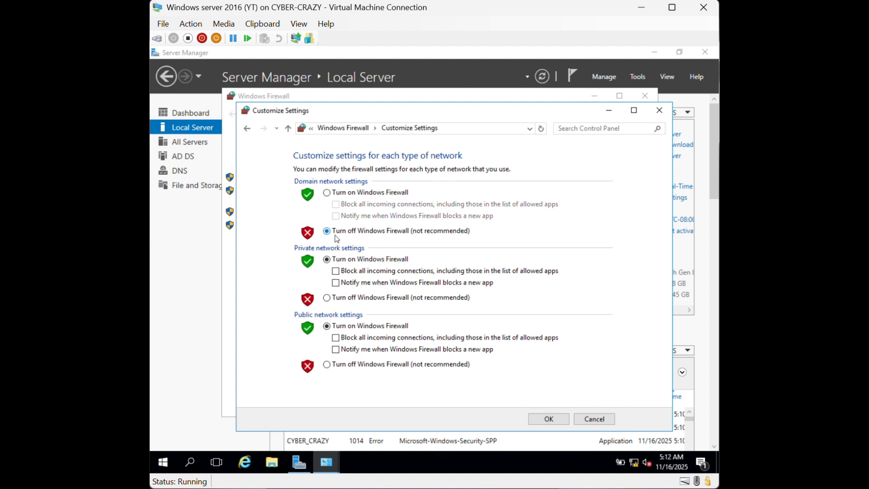
left_click(337, 298)
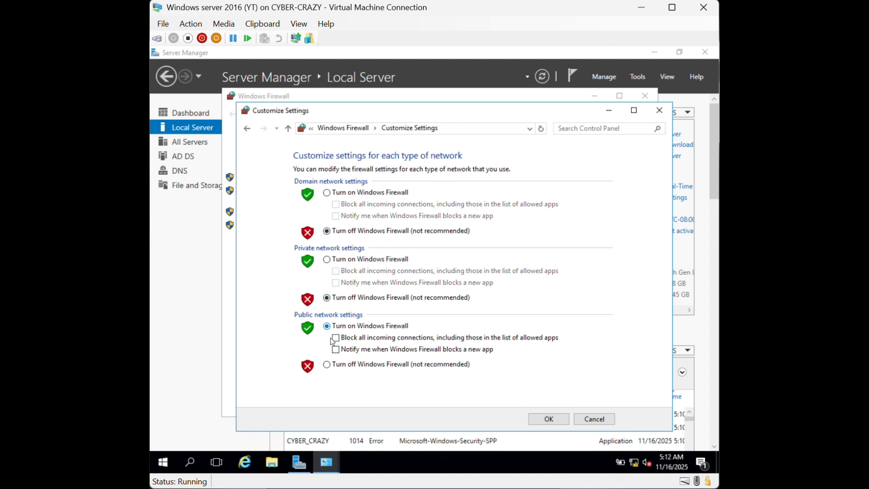
left_click(330, 367)
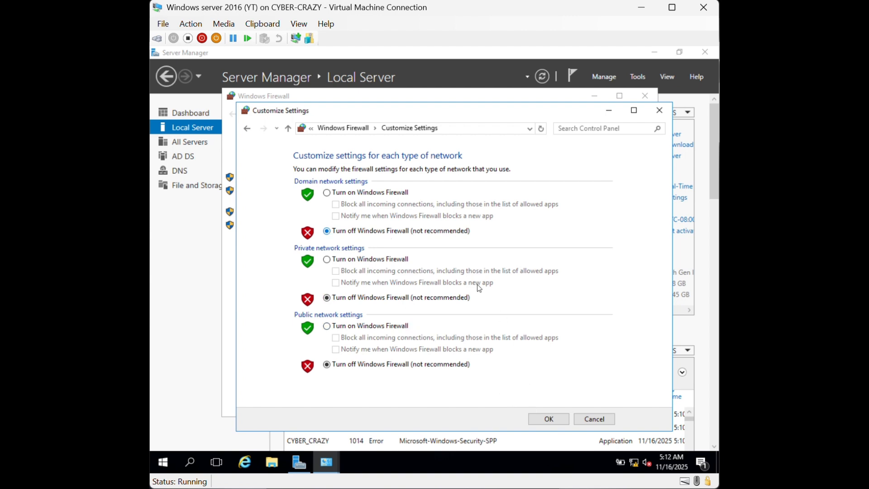
left_click(556, 418)
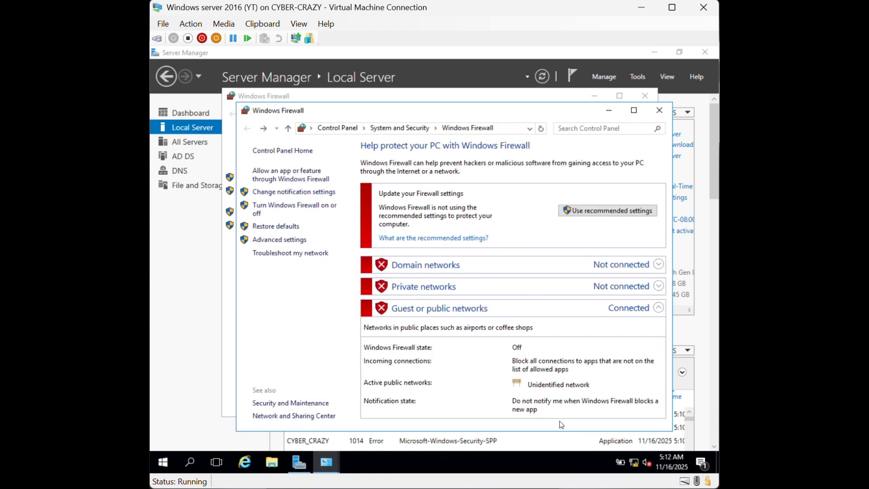
left_click(659, 110)
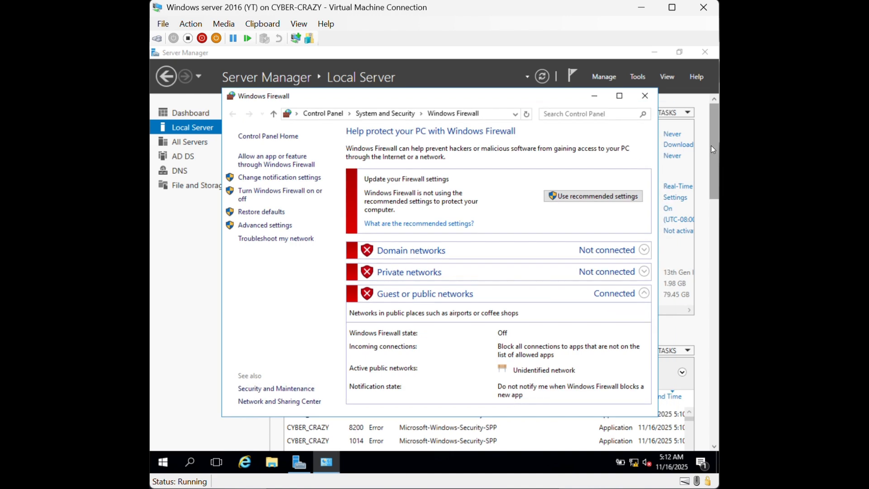
left_click(644, 95)
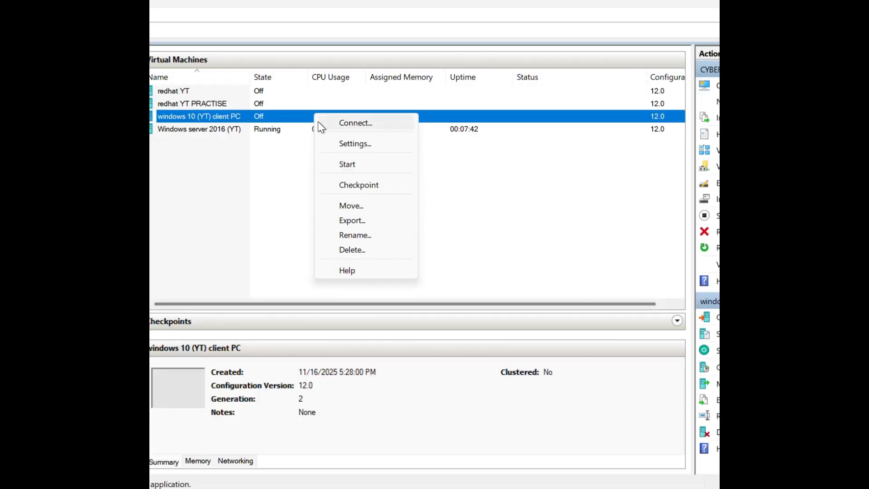
Connect to and start the 'windows 10 (YT) client PC' VM, then sign in to its desktop
left_click(337, 131)
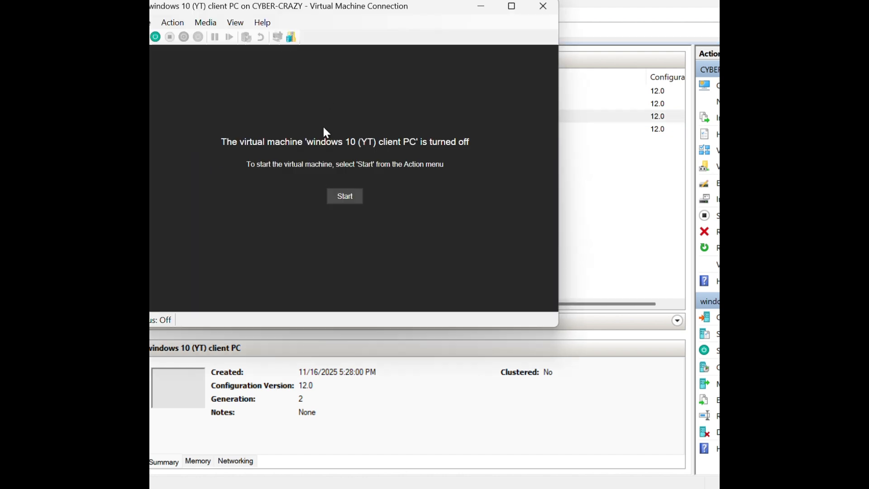
left_click(345, 196)
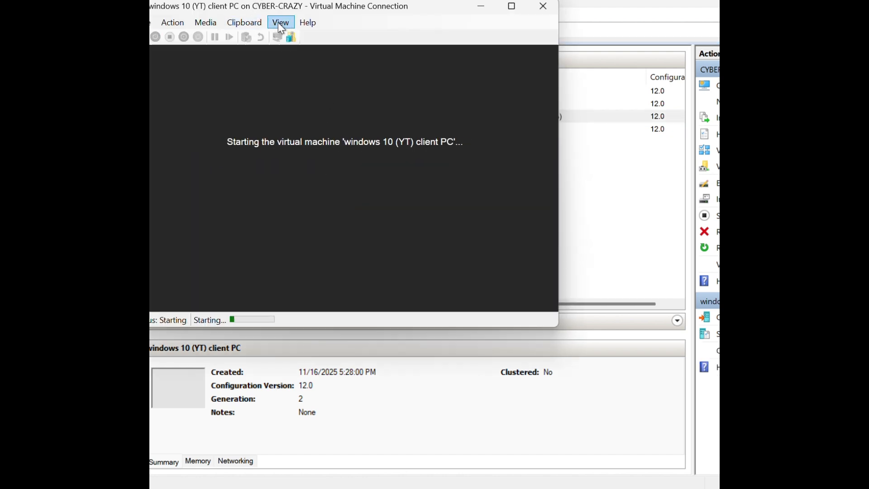
left_click(281, 22)
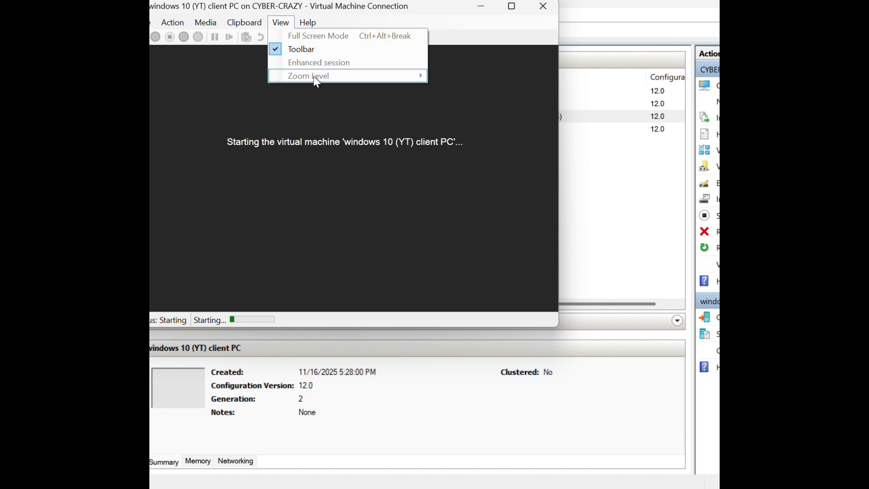
left_click(335, 123)
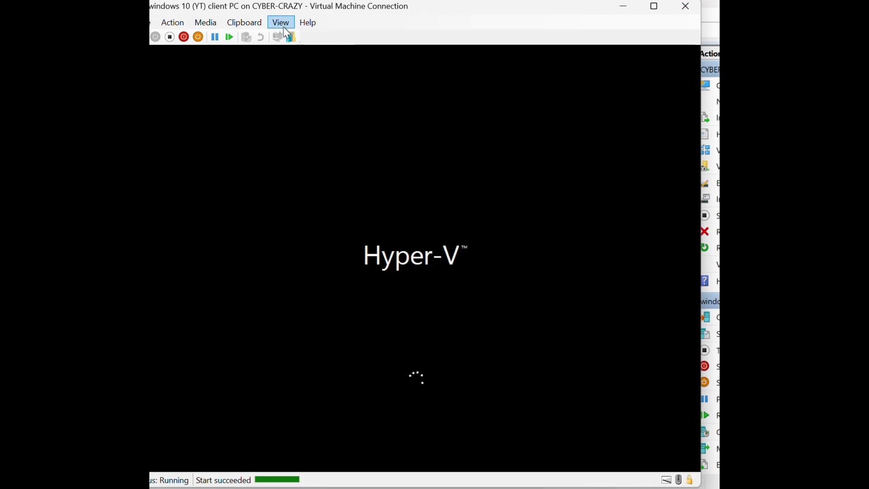
left_click(282, 22)
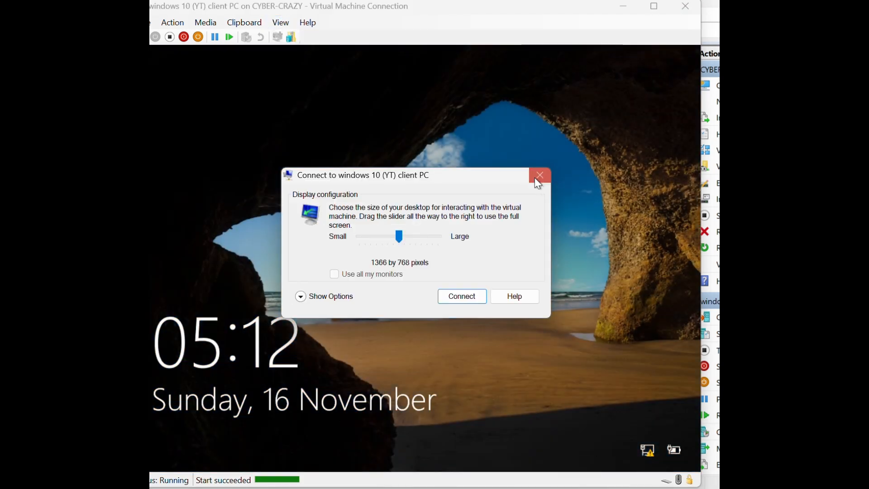
left_click(540, 175)
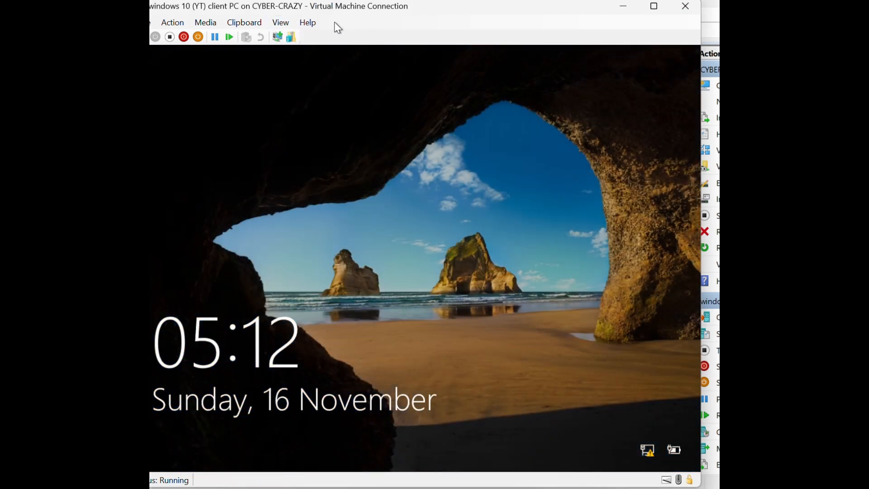
left_click(376, 253)
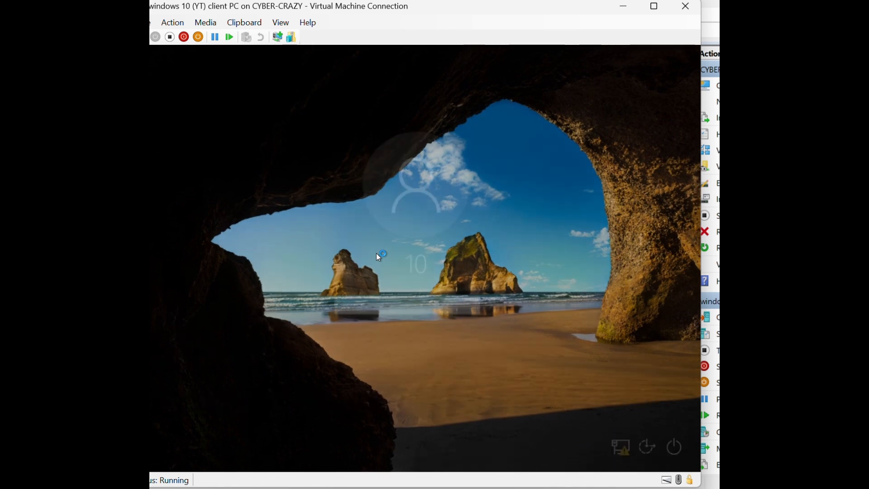
type("●●")
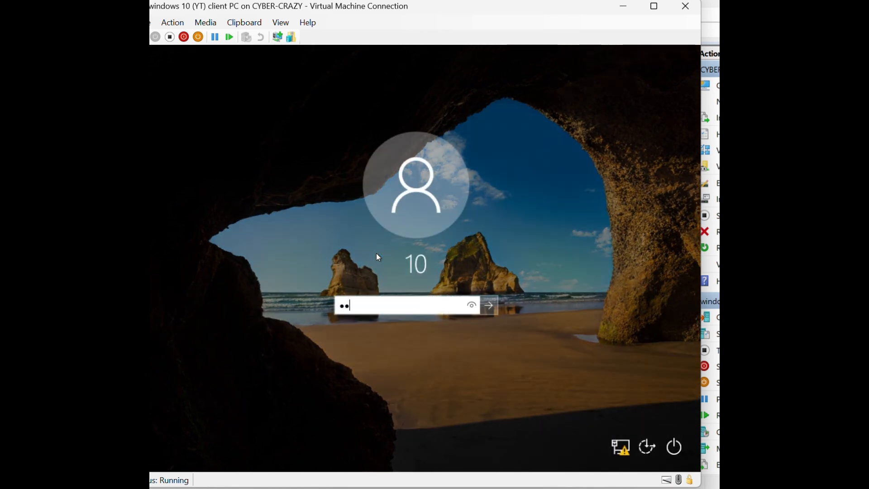
key("Return")
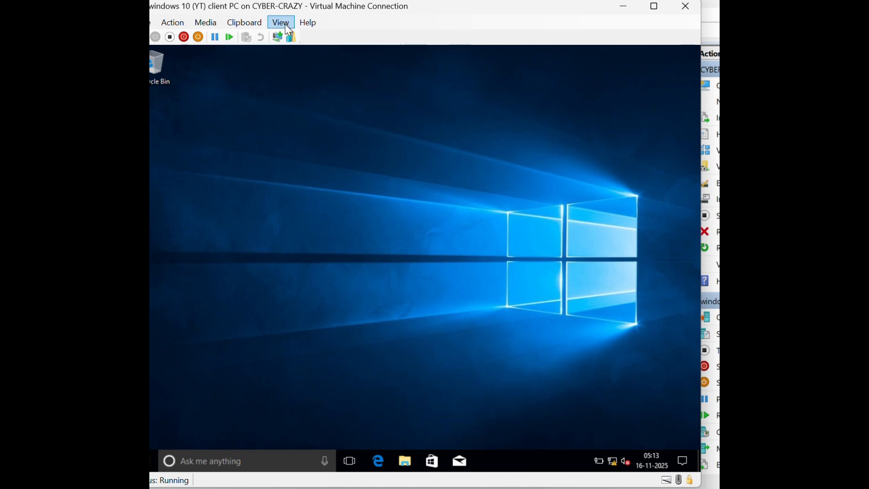
Open the Ethernet adapter's IPv4 properties through ncpa.cpl in Network Connections
left_click_drag(294, 9, 307, 9)
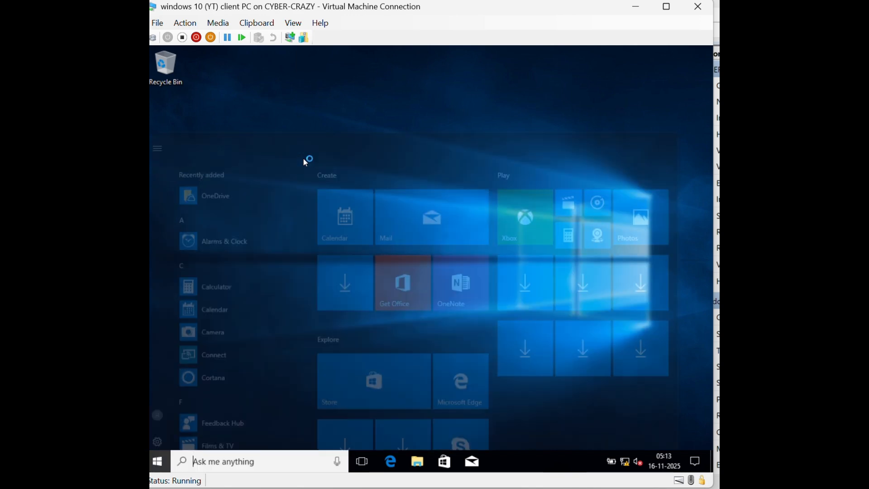
key("super+r")
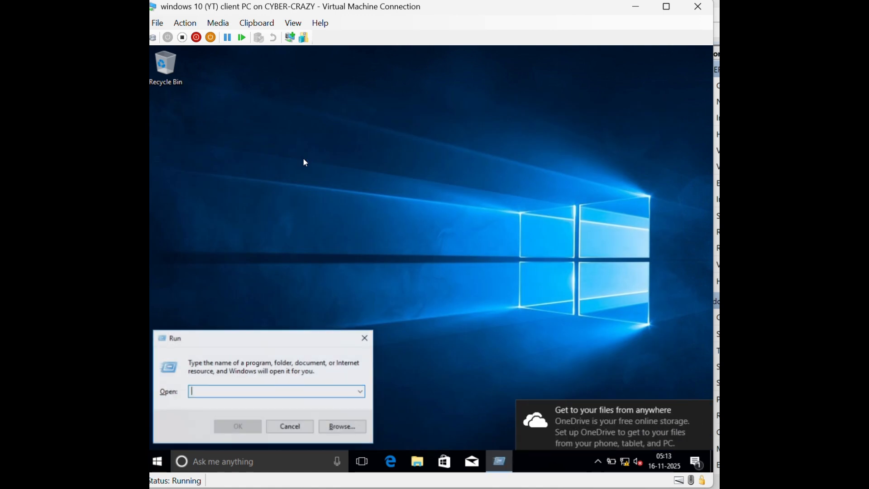
type("ncpa.cpl")
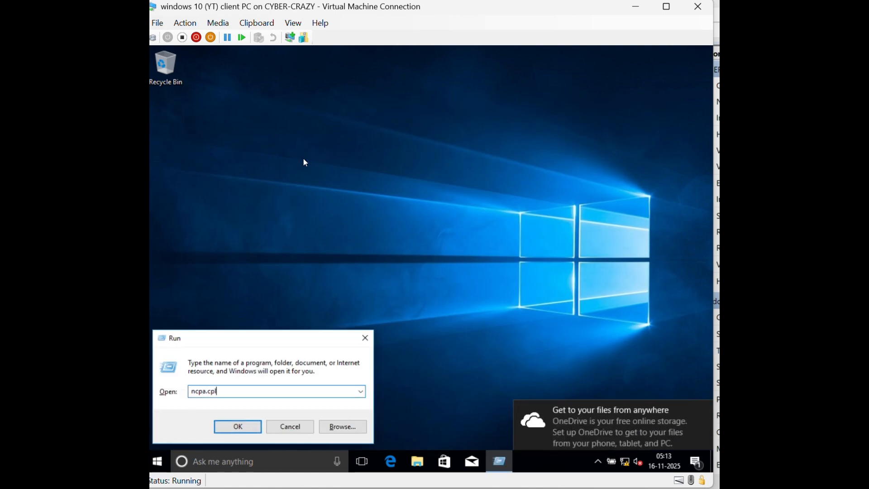
key("Return")
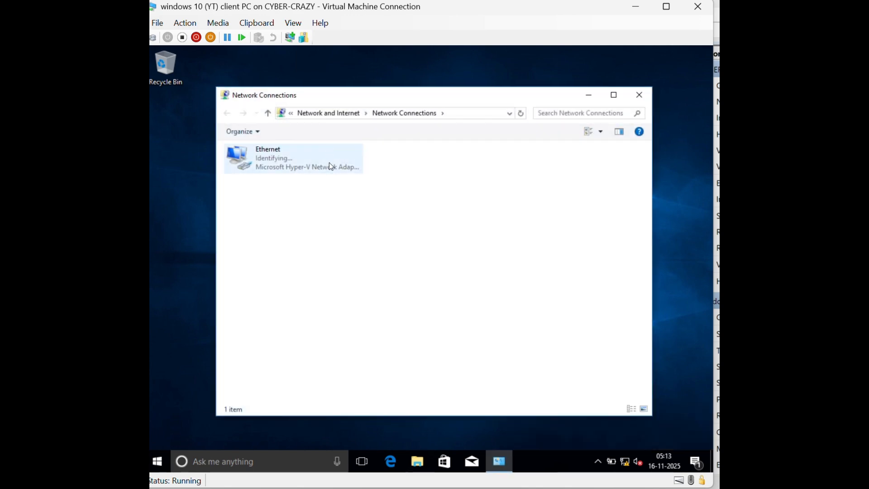
right_click(330, 164)
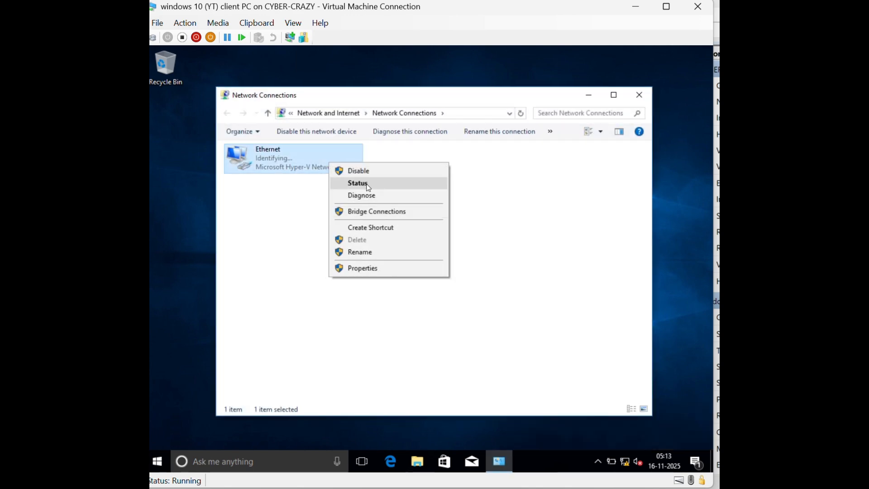
left_click(366, 185)
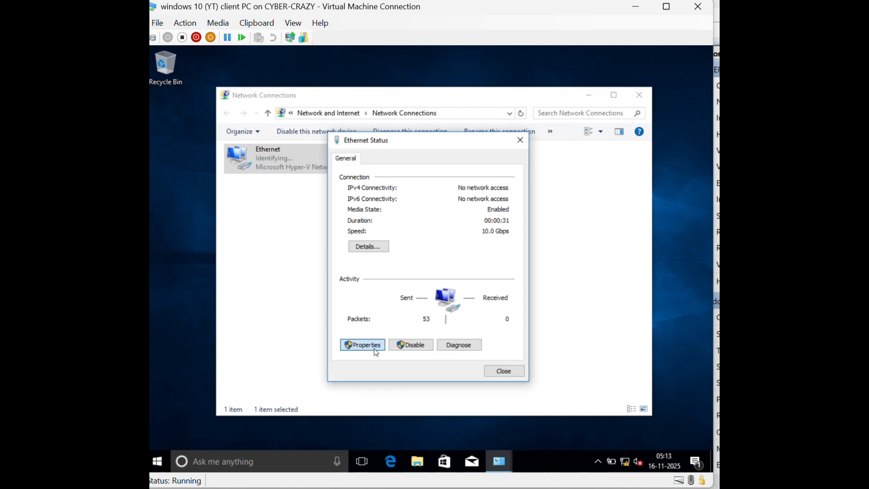
left_click(376, 349)
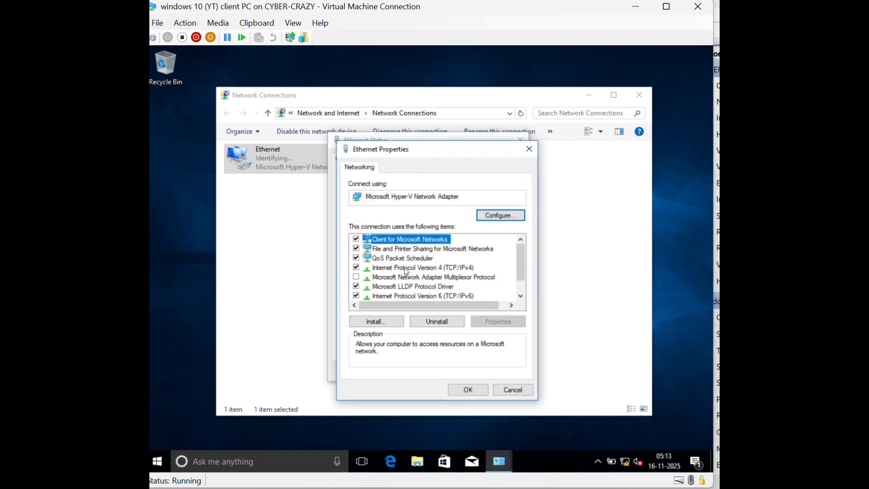
double_click(405, 268)
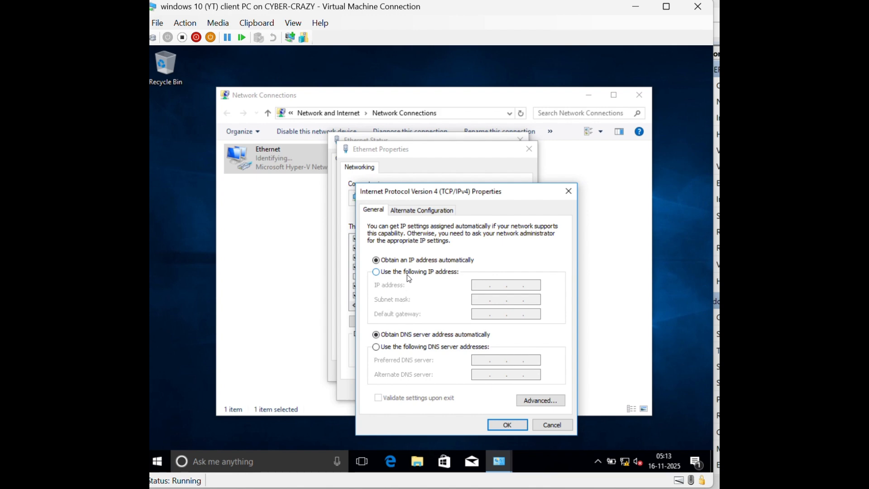
Assign static IP 100.0.0.10, mask 255.0.0.0, DNS 100.0.0.100, and close the network windows
left_click(378, 271)
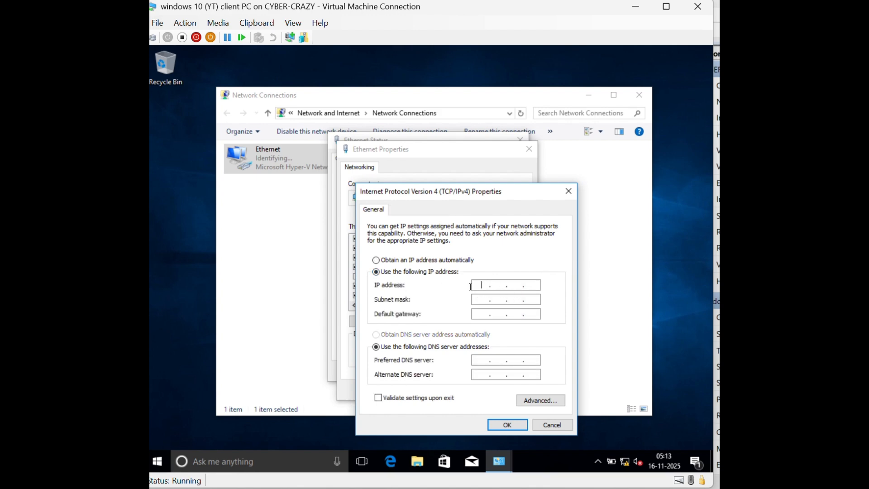
type("10")
key("BackSpace")
type("100 . 0 ")
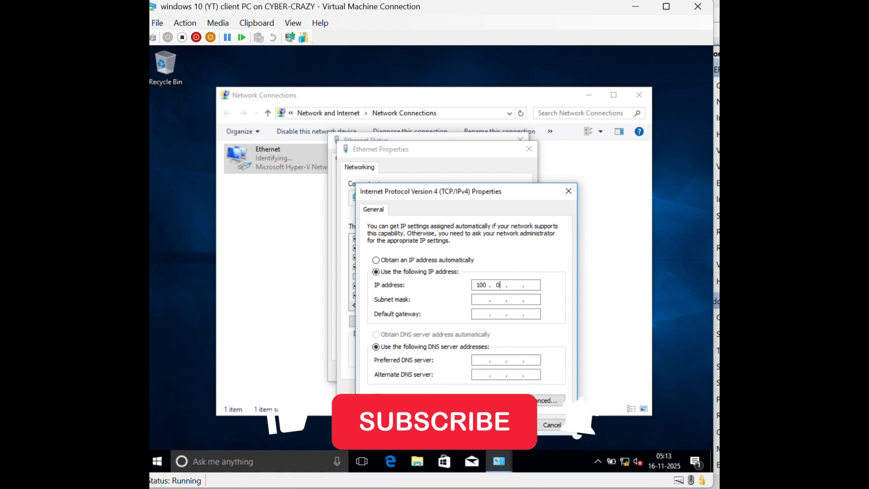
type(". 0 . 10")
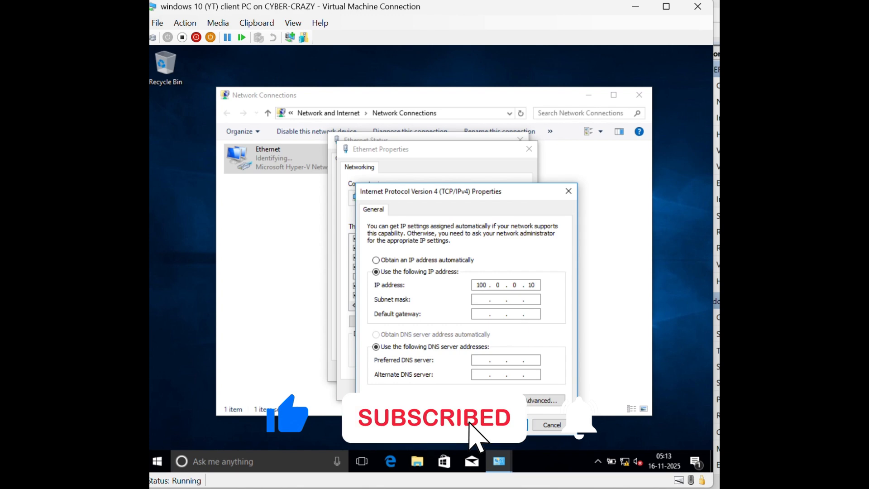
key("Tab")
key("Tab")
key("Tab")
key("Tab")
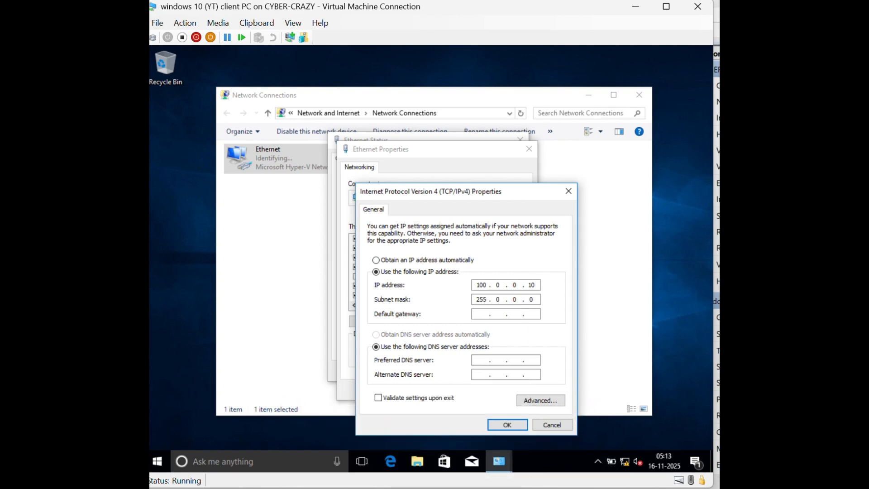
type("100.0.0.100")
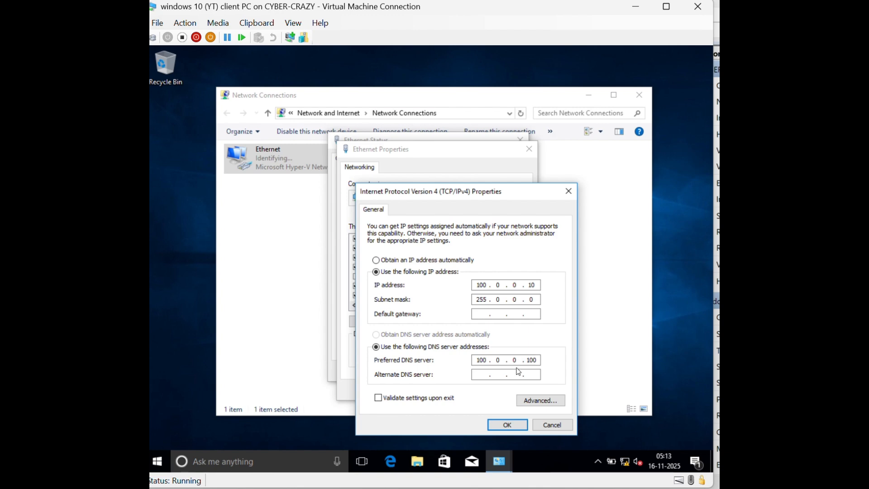
left_click(508, 424)
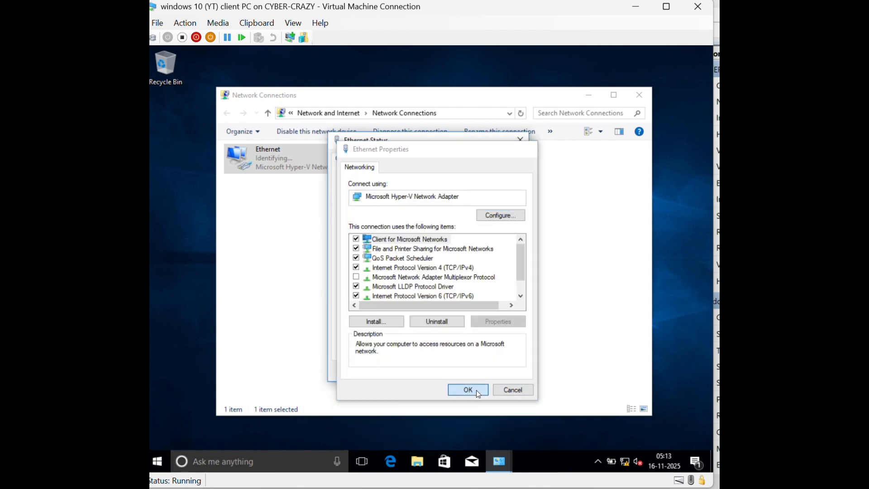
left_click(476, 390)
left_click(504, 372)
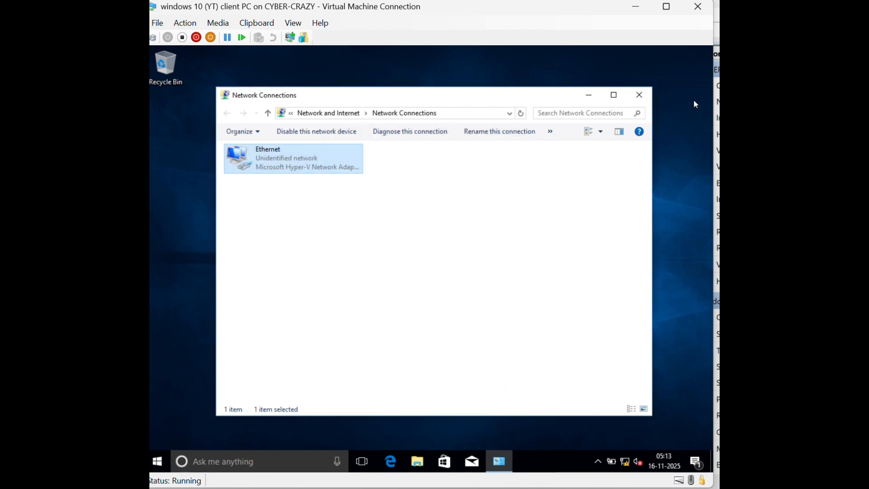
left_click(639, 94)
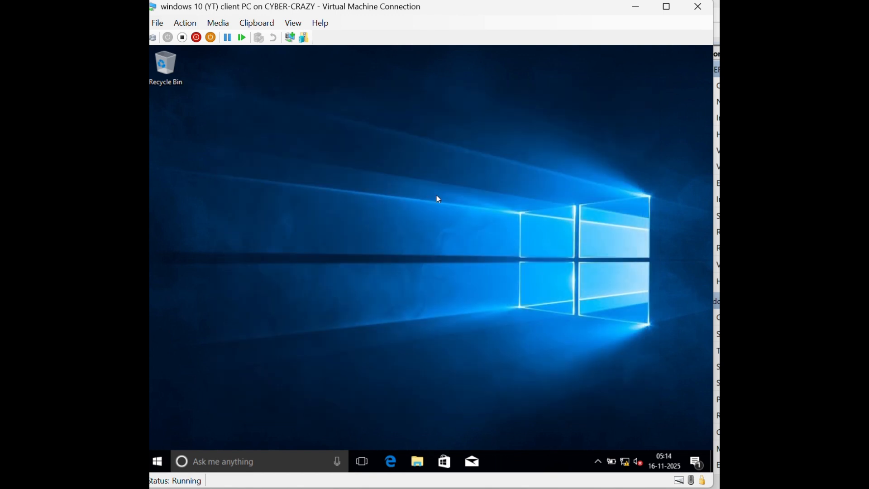
Run 'ping 100.0.0.100' from the Run prompt and confirm the server replies
key("super+r")
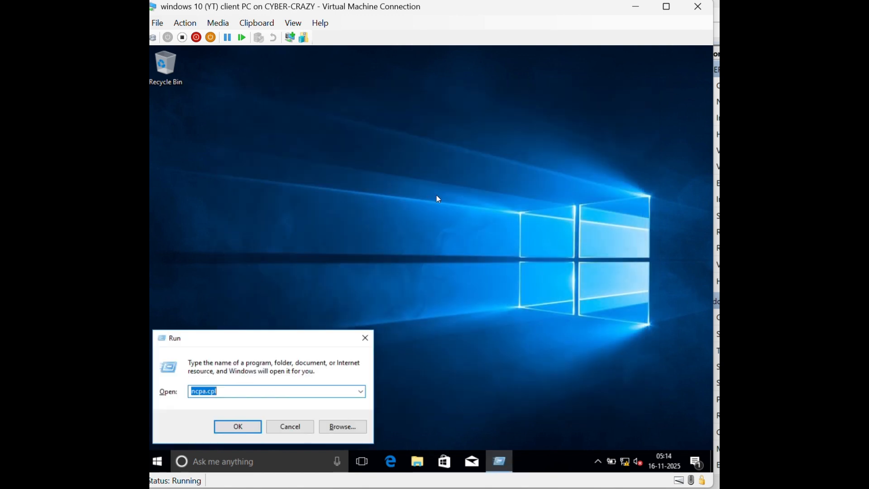
type("ping")
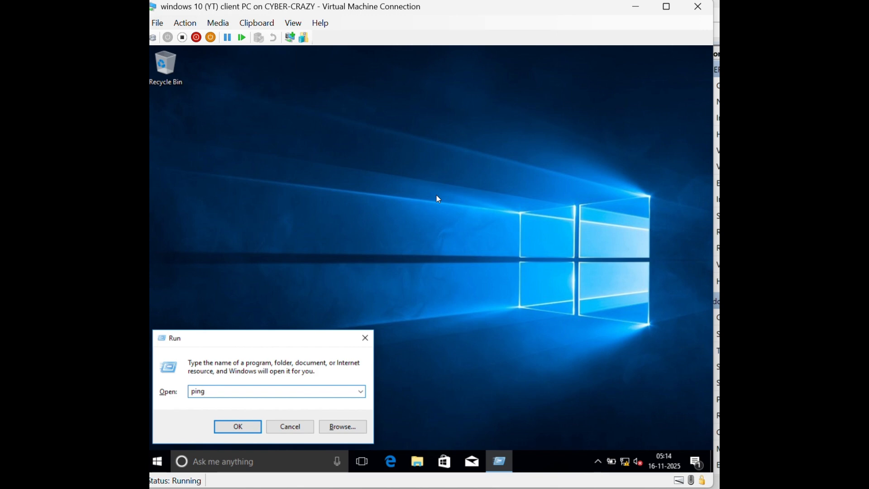
type(" p")
key("BackSpace")
type("1")
type("10")
type("0.0.0.0")
key("BackSpace")
type("100")
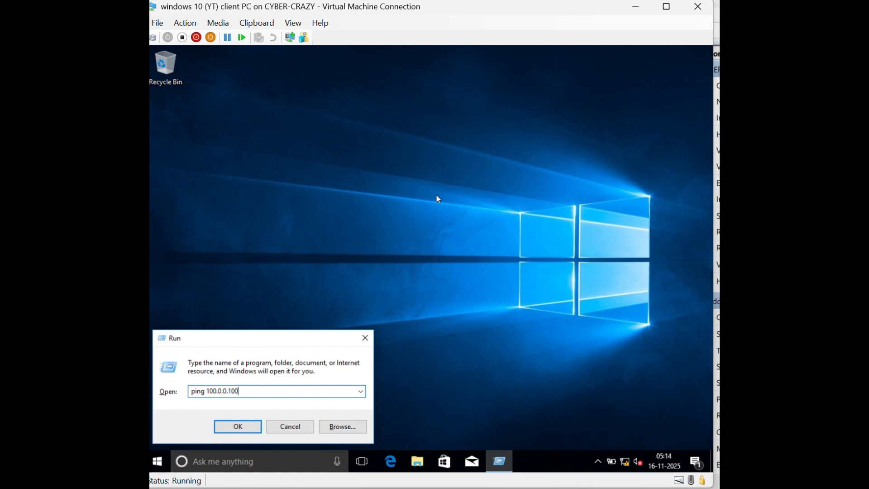
key("Return")
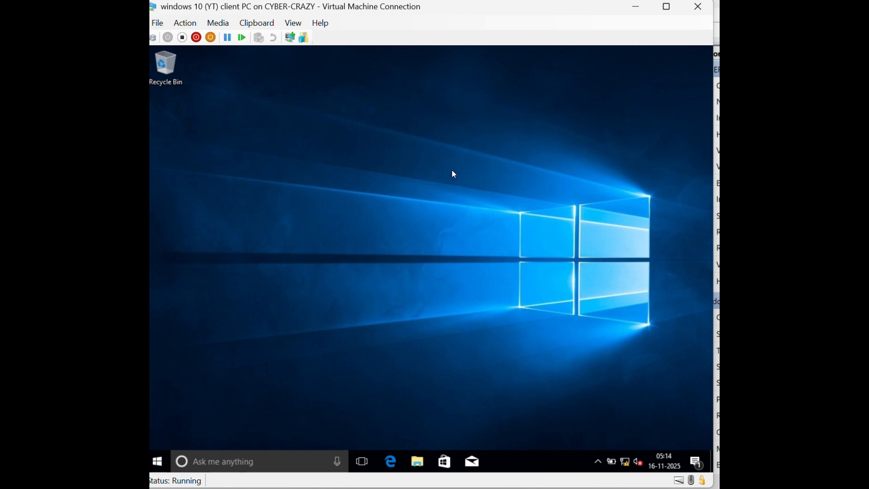
Refresh the desktop and open This PC's system properties from File Explorer
right_click(425, 158)
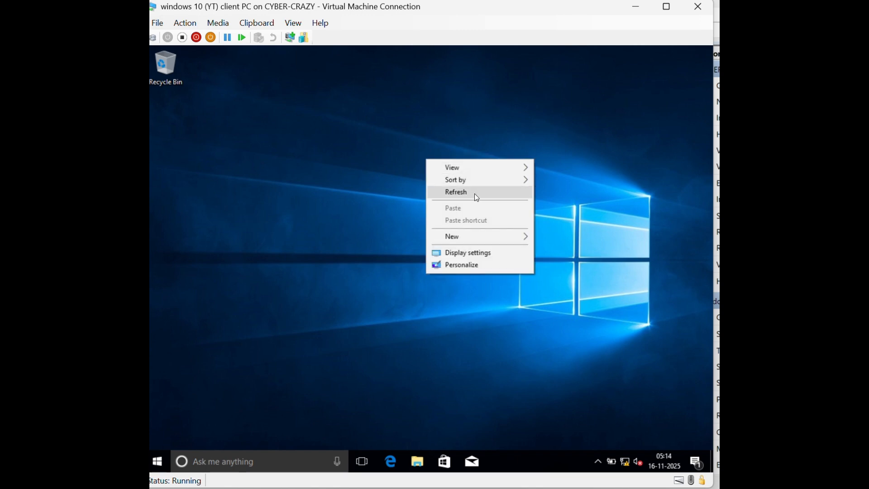
left_click(474, 194)
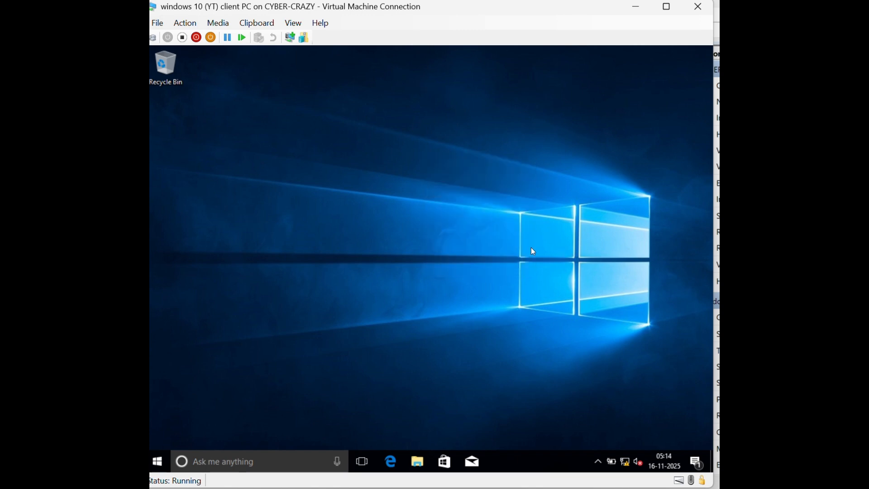
key("super+e")
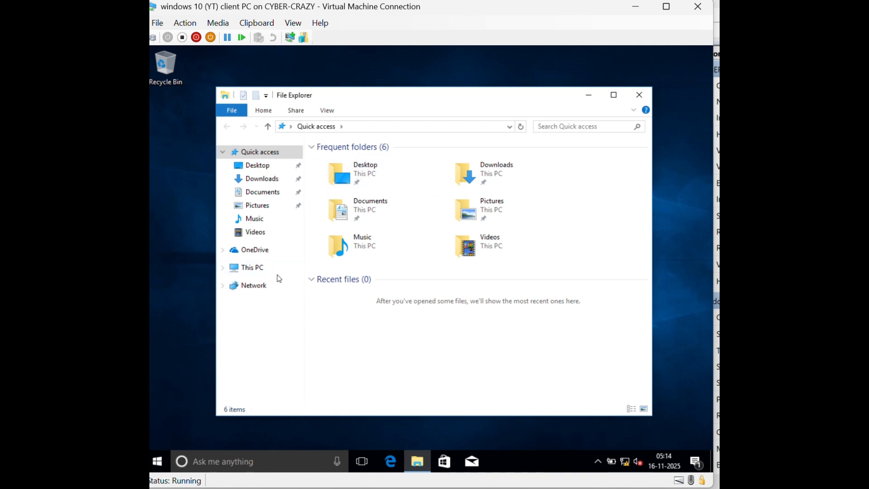
left_click(265, 272)
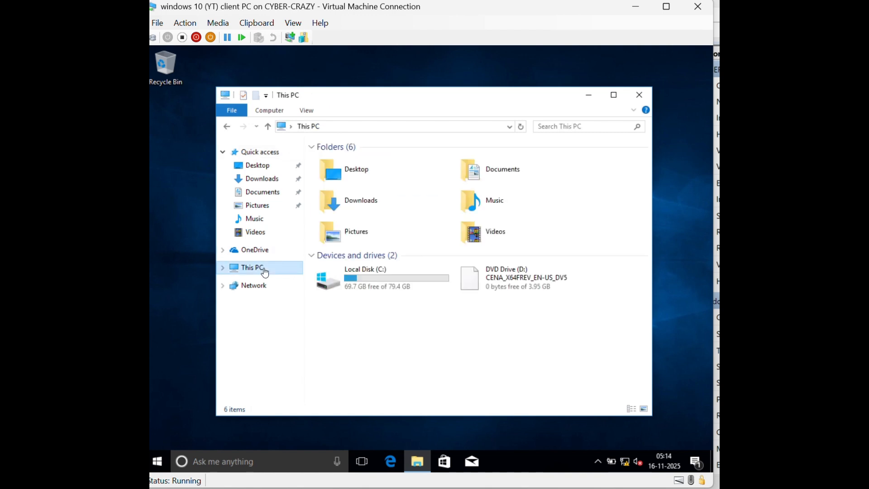
right_click(366, 348)
left_click(385, 335)
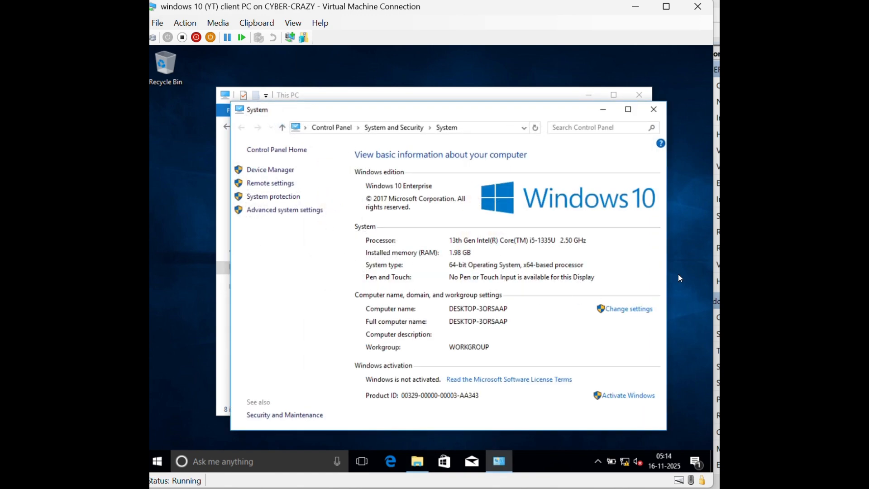
Open the Computer Name/Domain Changes dialog from System Properties
left_click(609, 312)
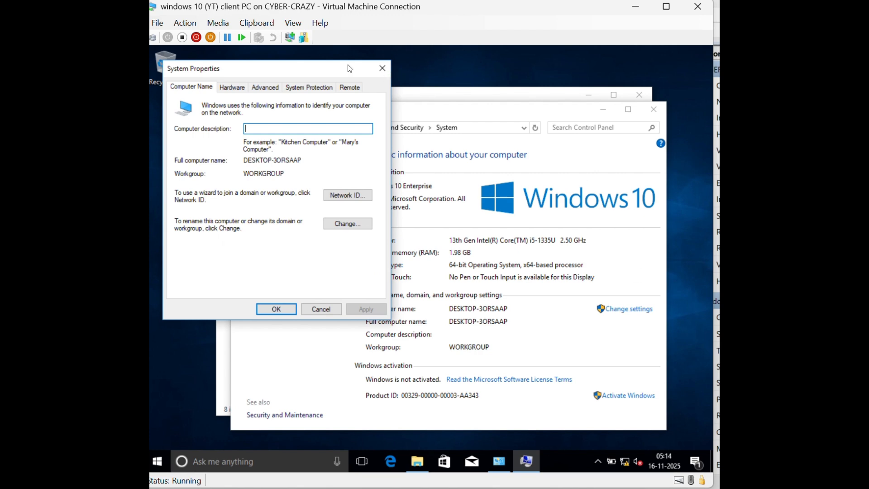
left_click_drag(308, 69, 397, 107)
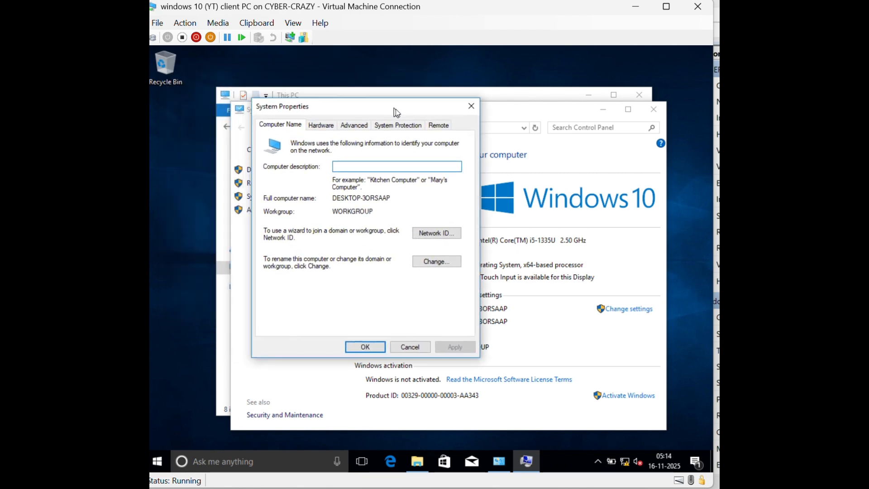
left_click(437, 261)
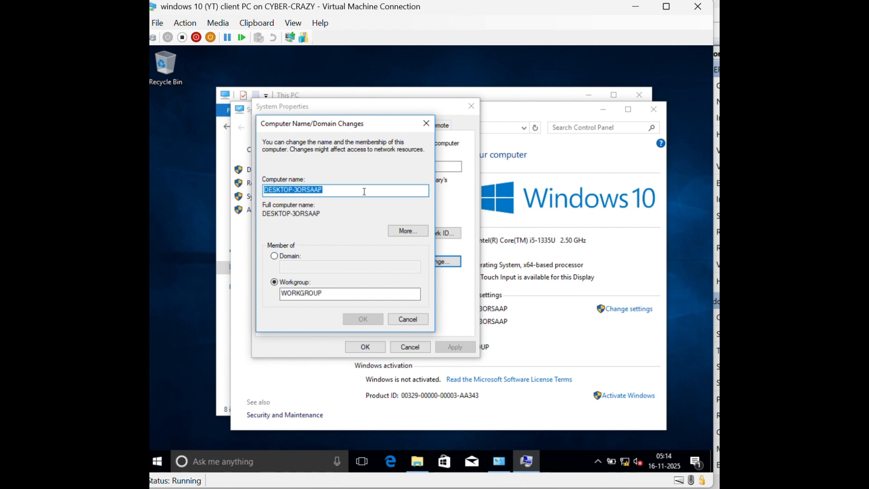
Change the computer name from DESKTOP-3ORSAAP to cyber and set domain membership to cyber_crazy.com
key("BackSpace")
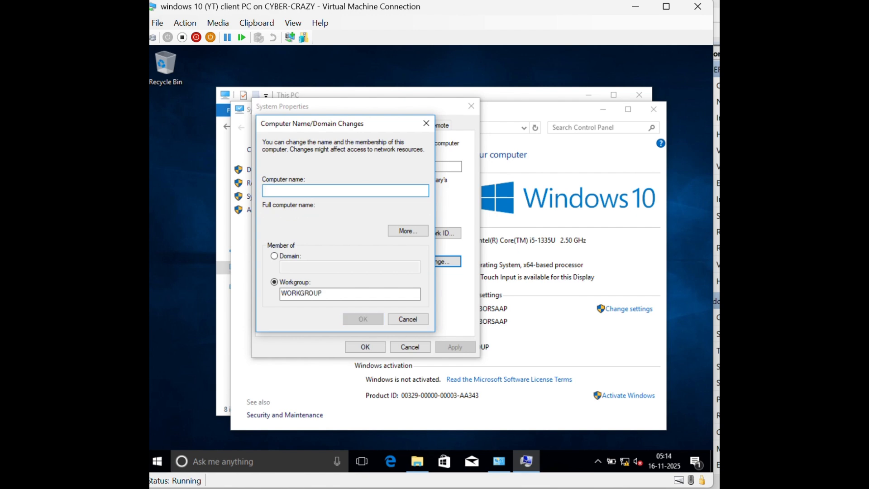
type("cyber")
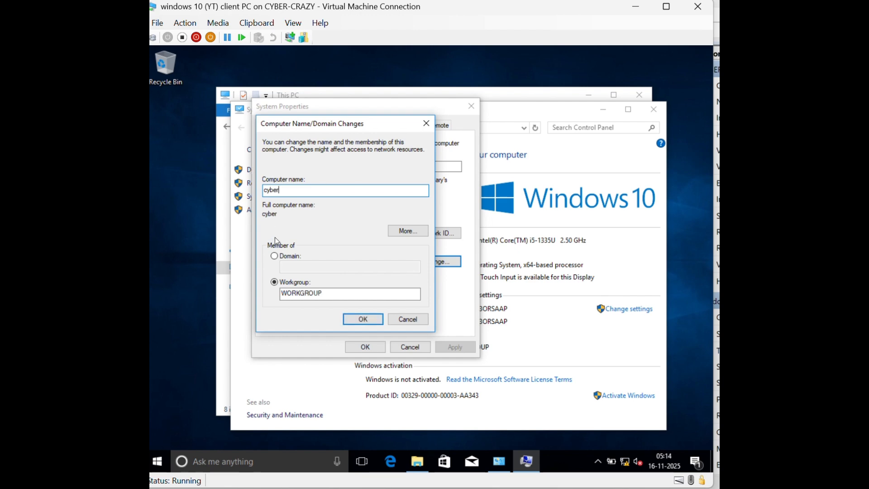
left_click(274, 255)
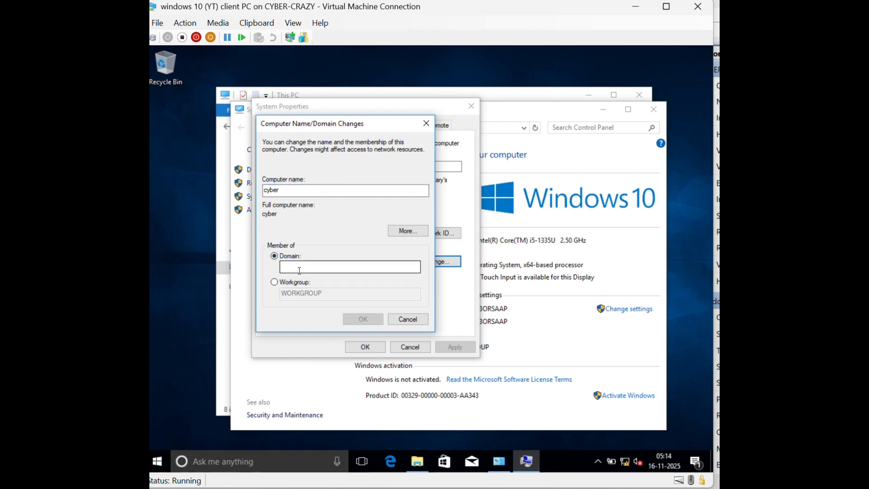
type("c")
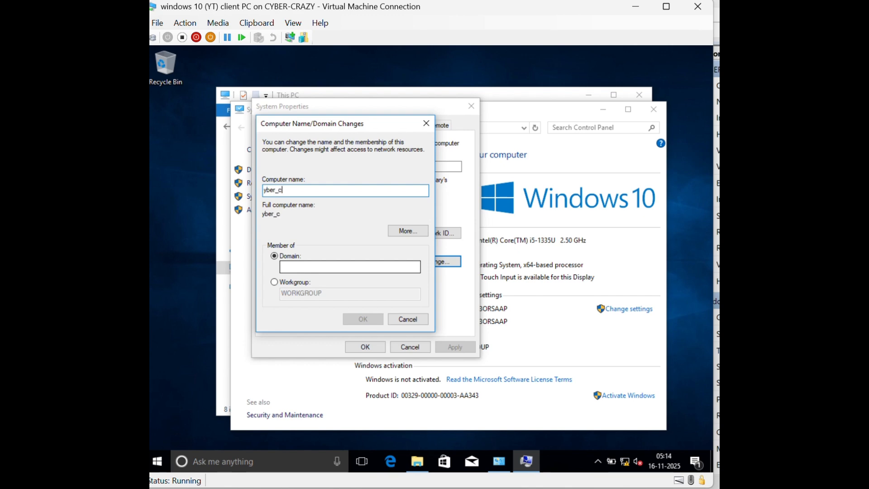
type("yber_crazy.com")
key("BackSpace")
key("BackSpace")
key("BackSpace")
key("BackSpace")
key("BackSpace")
key("BackSpace")
key("BackSpace")
key("BackSpace")
key("BackSpace")
key("BackSpace")
key("BackSpace")
key("BackSpace")
key("BackSpace")
key("BackSpace")
type("cyber")
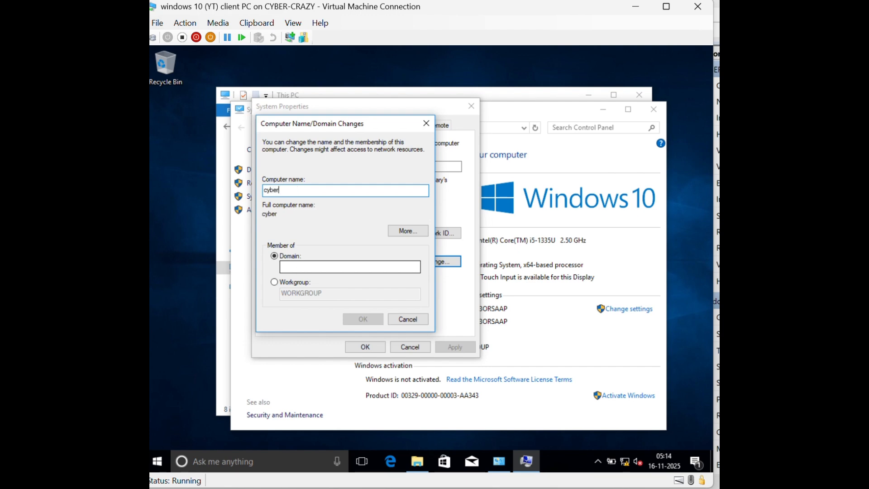
left_click(313, 265)
type("cyber")
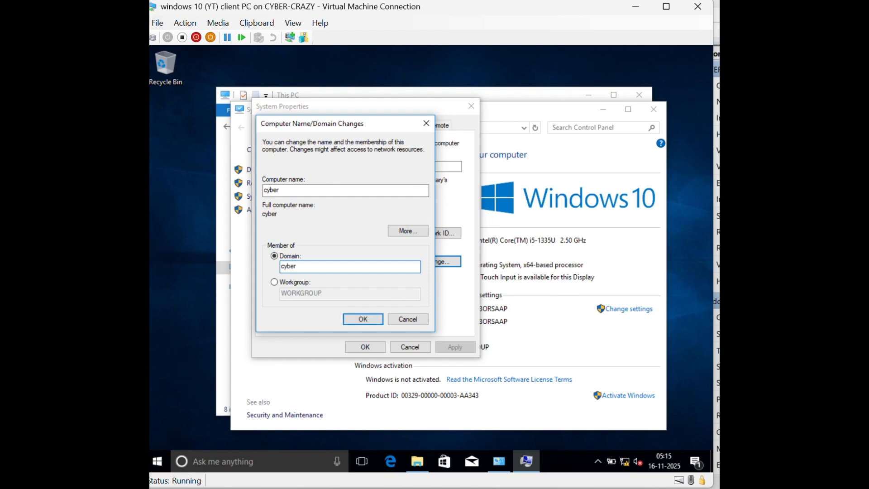
type("_crazy.com")
left_click(378, 319)
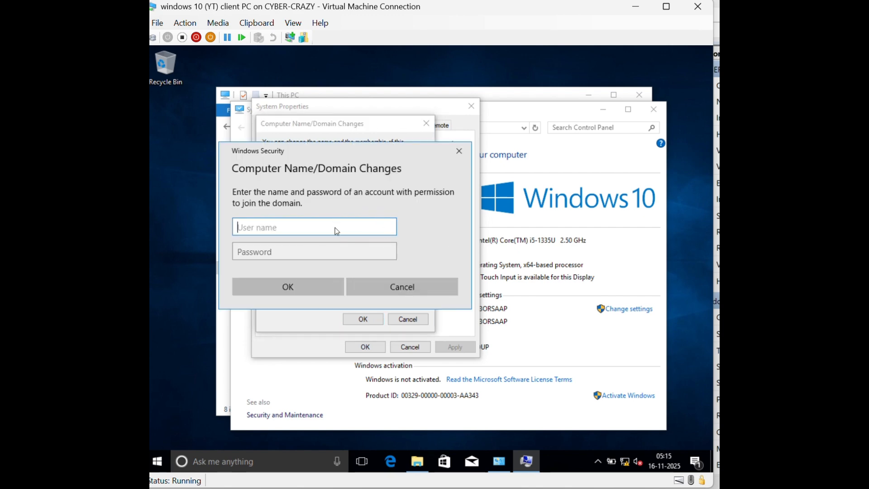
Authorize the domain join with the administrator account and its password
type("administr")
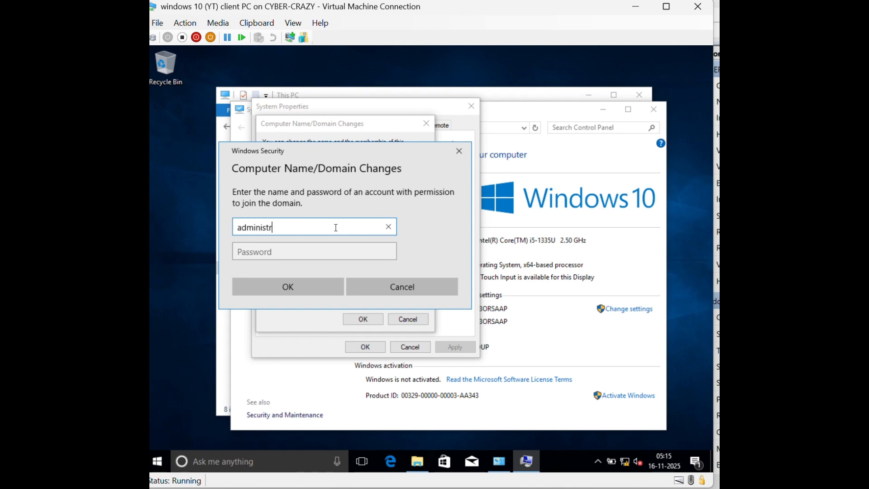
type("ator")
key("Tab")
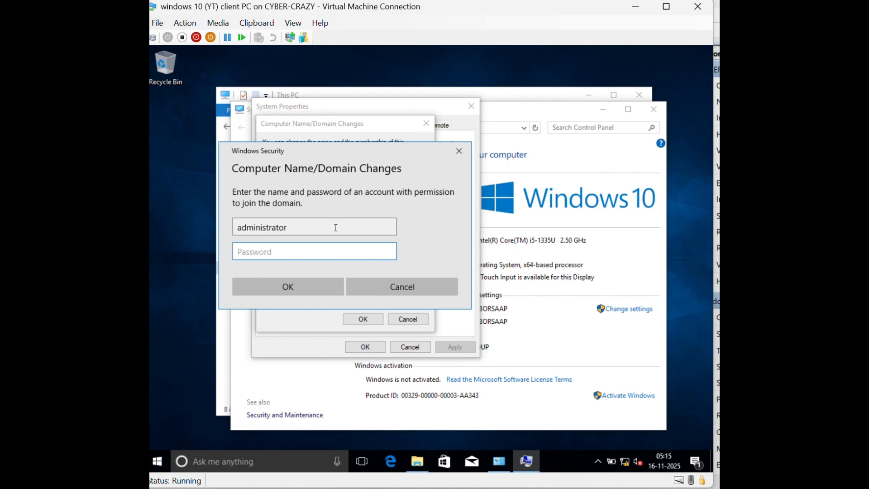
type("*****")
key("BackSpace")
key("BackSpace")
key("BackSpace")
type("********")
left_click(311, 285)
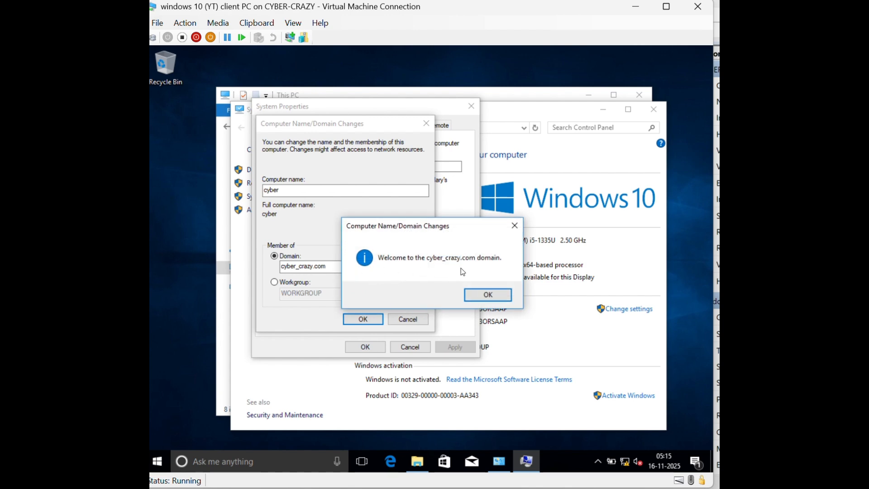
Dismiss the welcome, DNS error and restart notices, close System Properties, and restart now
left_click(483, 293)
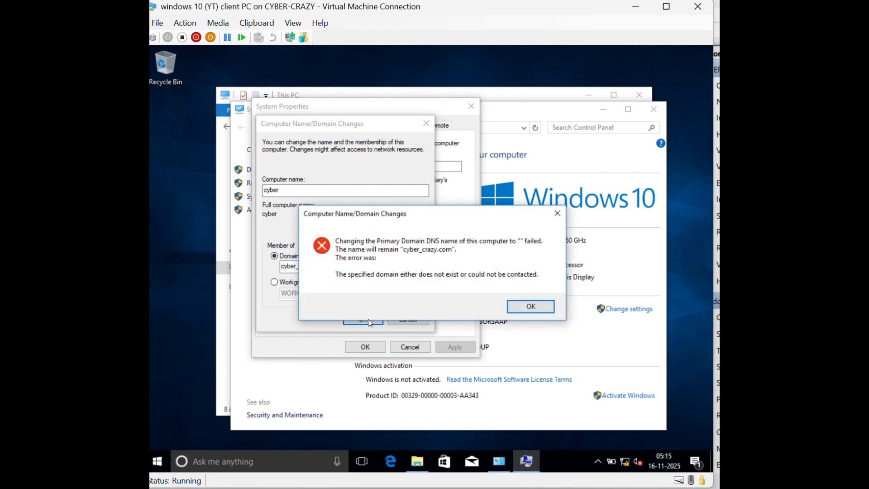
left_click(531, 308)
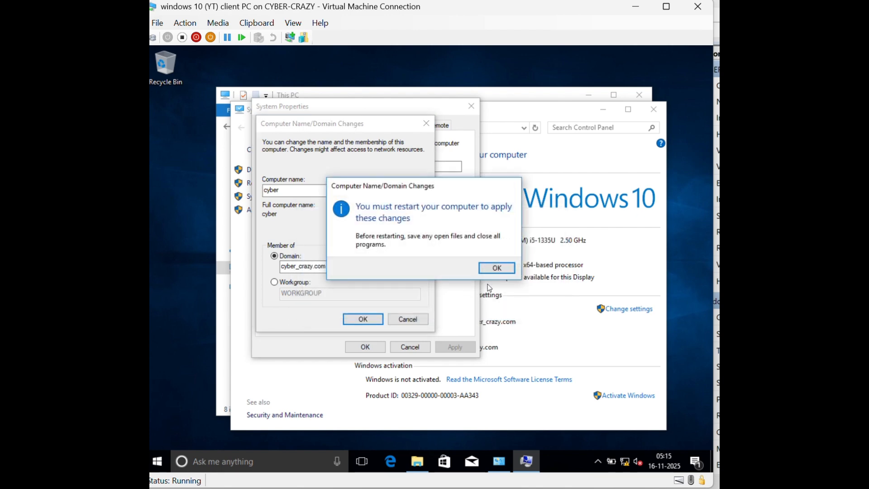
left_click(497, 268)
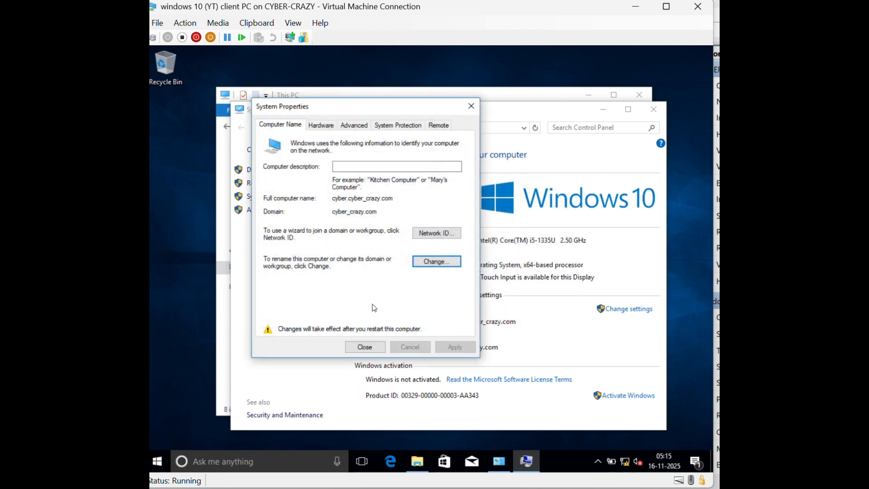
left_click(378, 345)
left_click(433, 265)
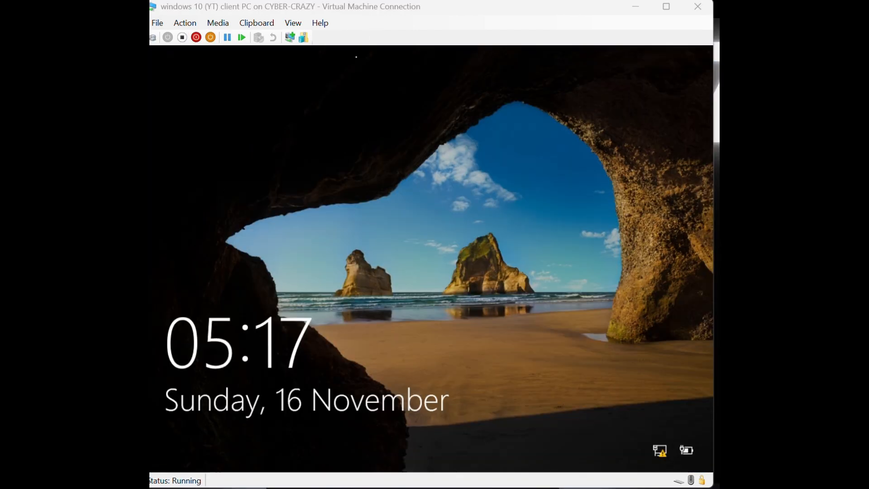
Wake the restarted Windows 10 client to its sign-in screen, then minimize its VM window
left_click(397, 207)
left_click(365, 160)
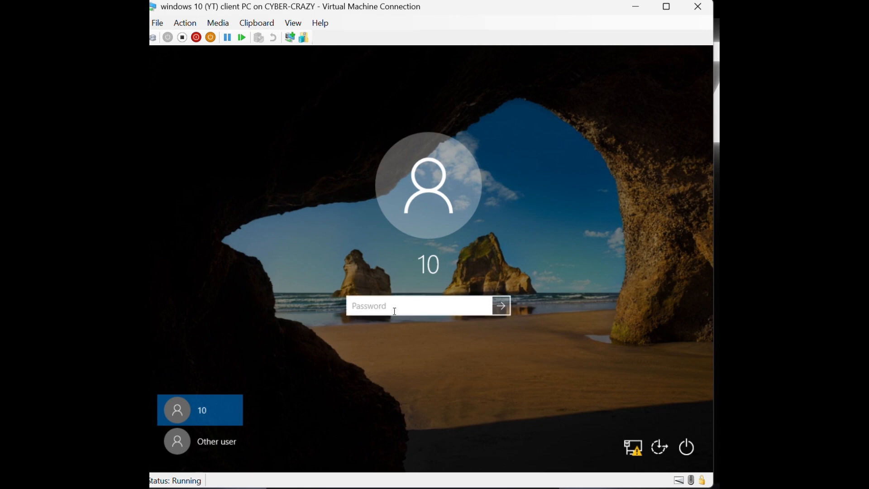
left_click(636, 9)
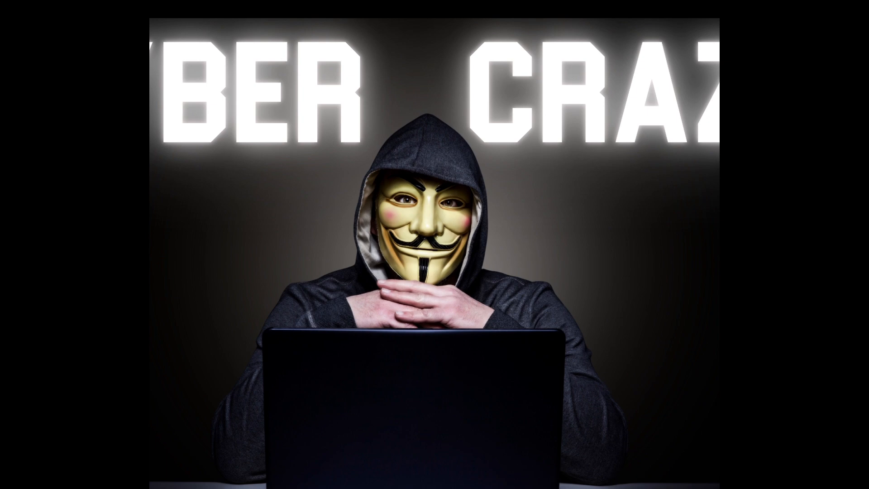
Restore the Windows Server VM and launch Active Directory Users and Computers from Server Manager's AD DS page
mouse_move(617, 488)
left_click(576, 449)
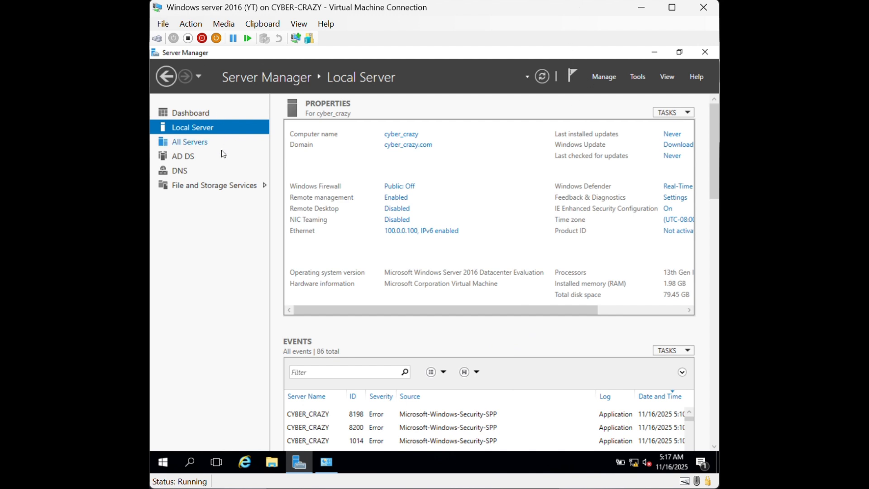
left_click(198, 156)
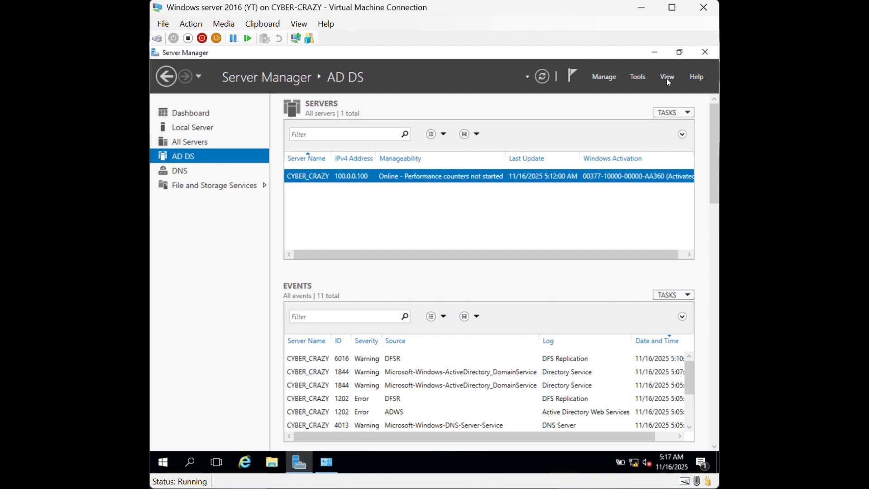
left_click(604, 80)
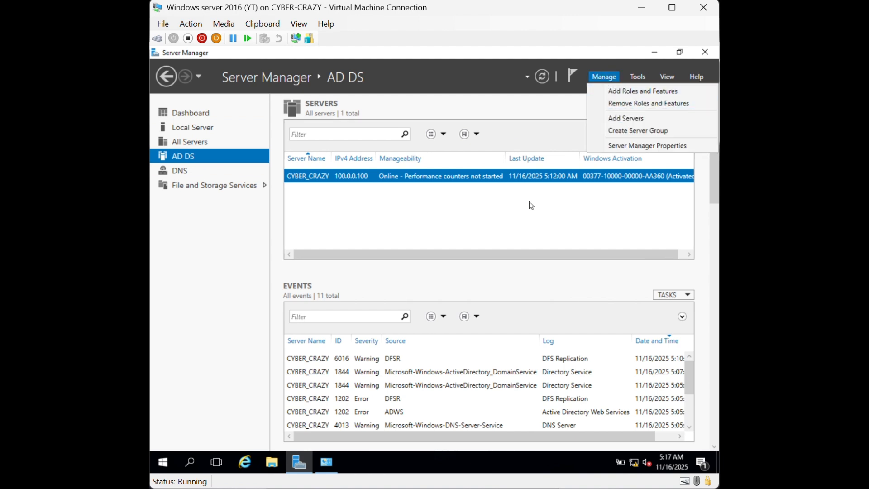
left_click(638, 77)
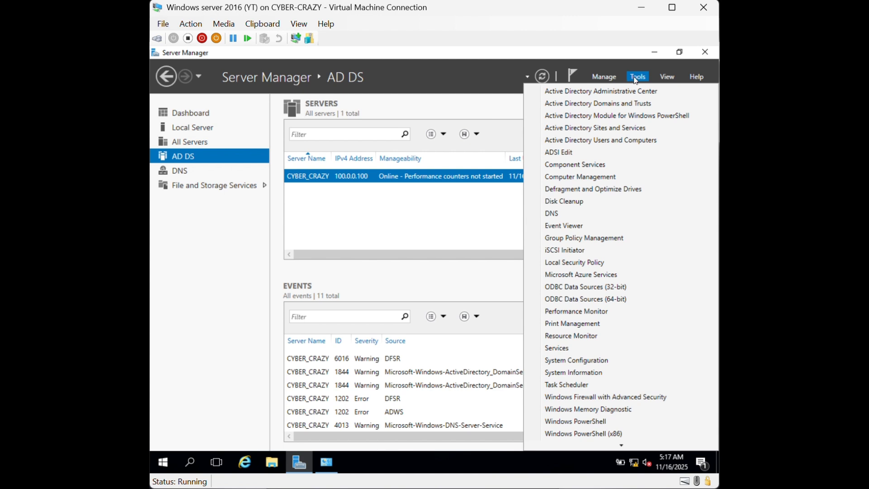
left_click(613, 143)
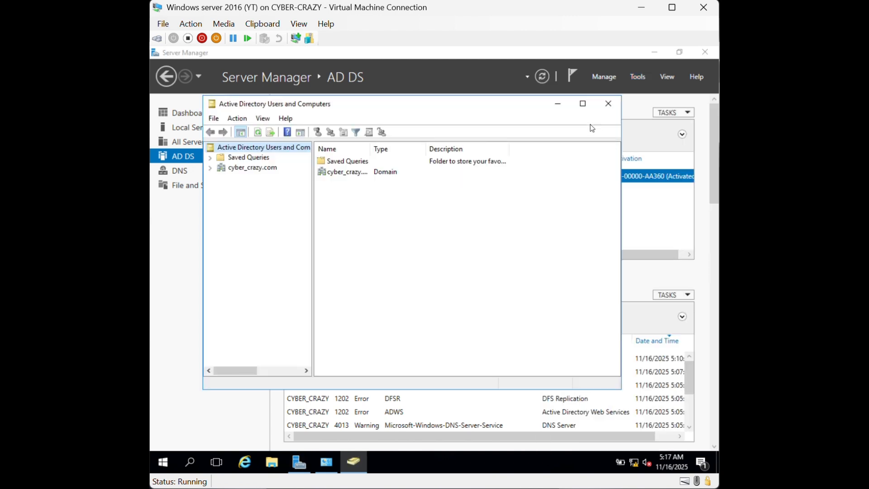
Expand cyber_crazy.com and browse its Users and Builtin containers
left_click(211, 167)
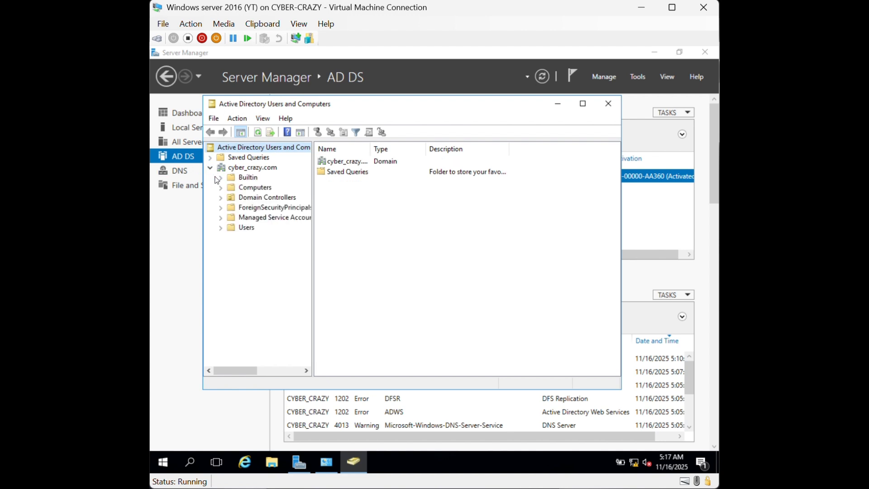
right_click(256, 170)
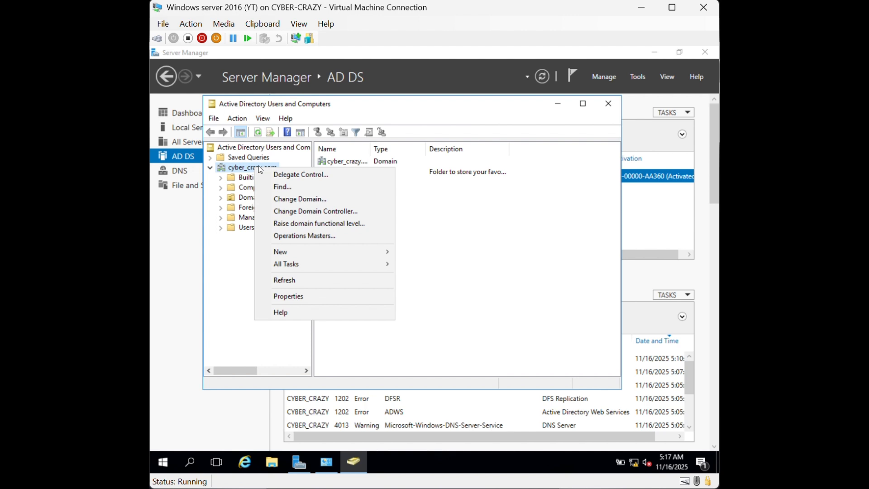
left_click(209, 283)
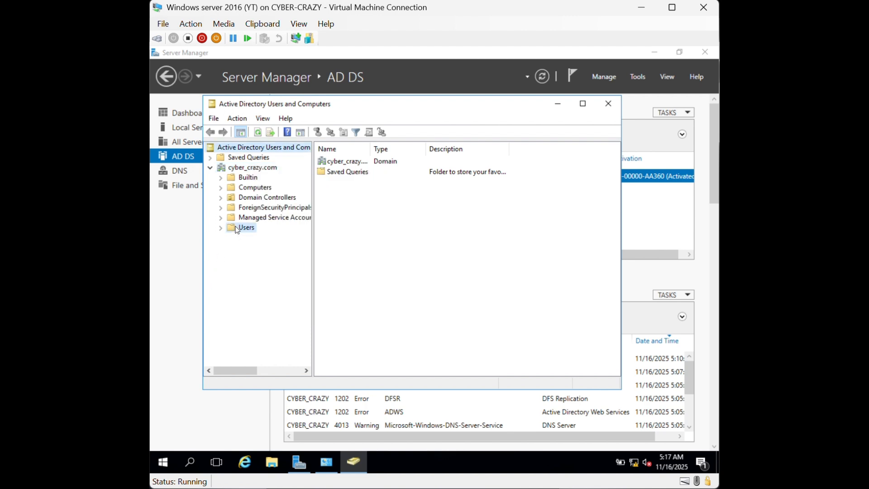
right_click(237, 228)
left_click(228, 230)
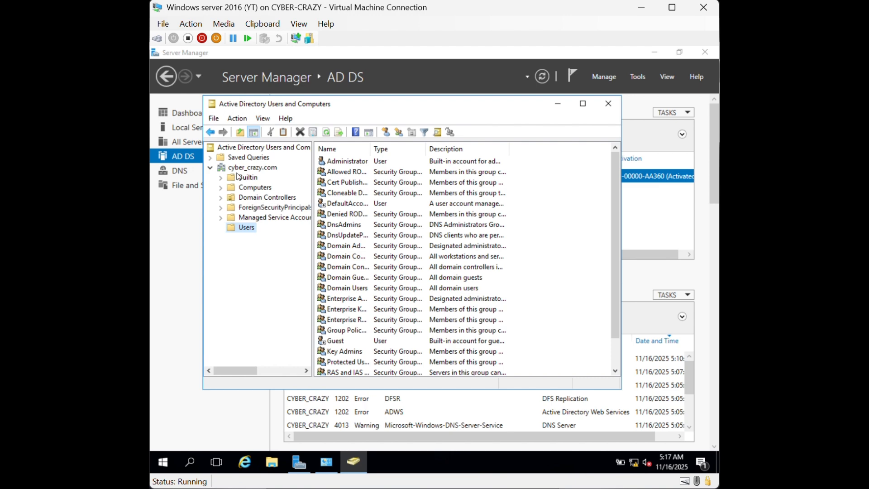
left_click(238, 178)
left_click(236, 168)
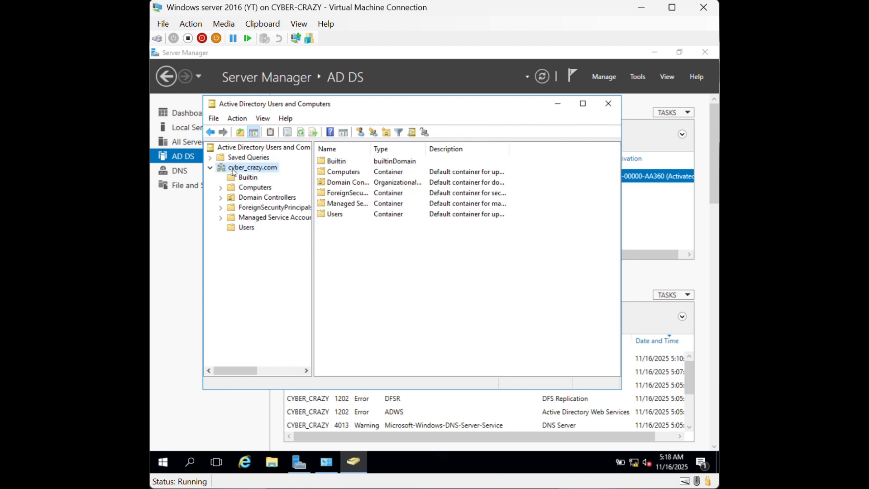
Bring up the cyber_crazy.com domain's context menu and point to New
right_click(233, 169)
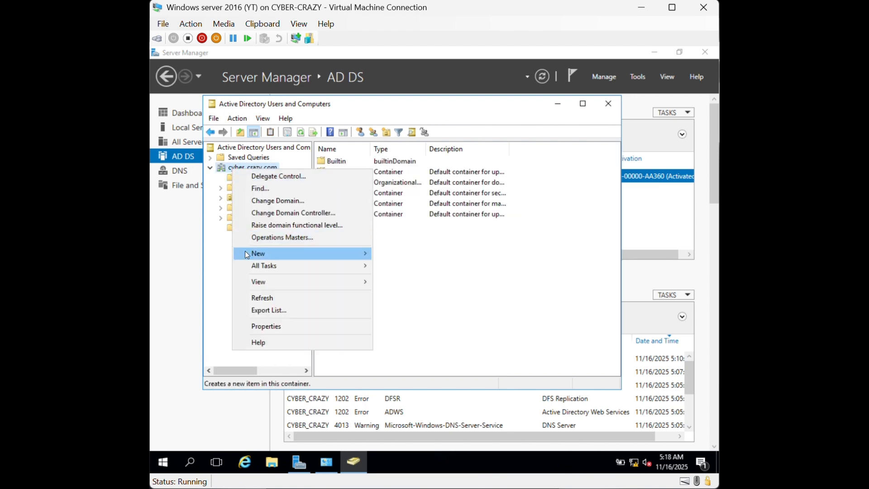
mouse_move(248, 253)
left_click(232, 171)
right_click(230, 167)
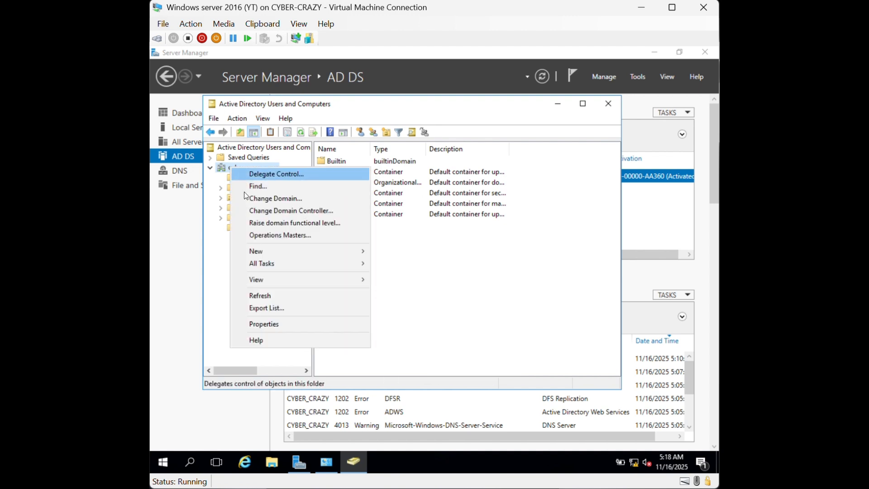
mouse_move(267, 255)
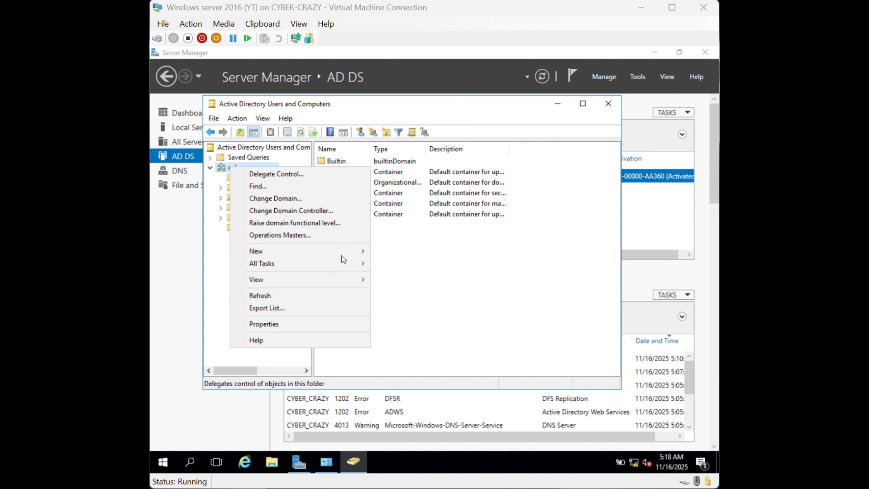
left_click(437, 270)
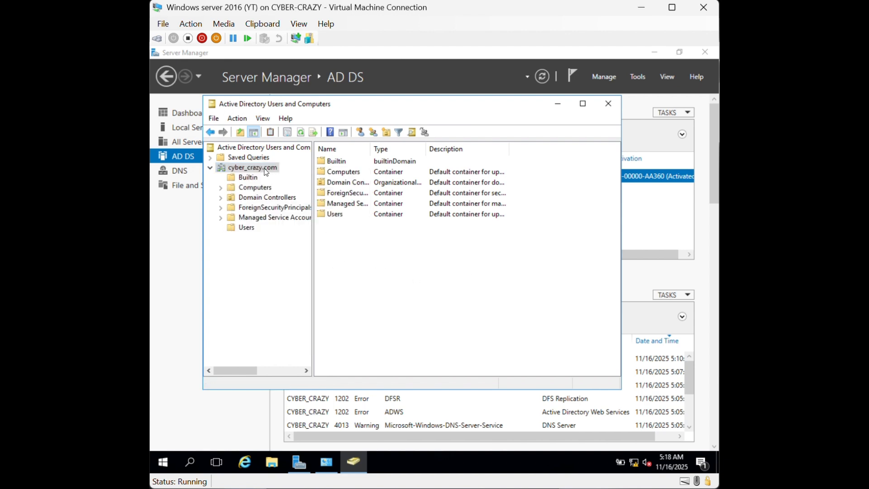
right_click(266, 171)
mouse_move(319, 252)
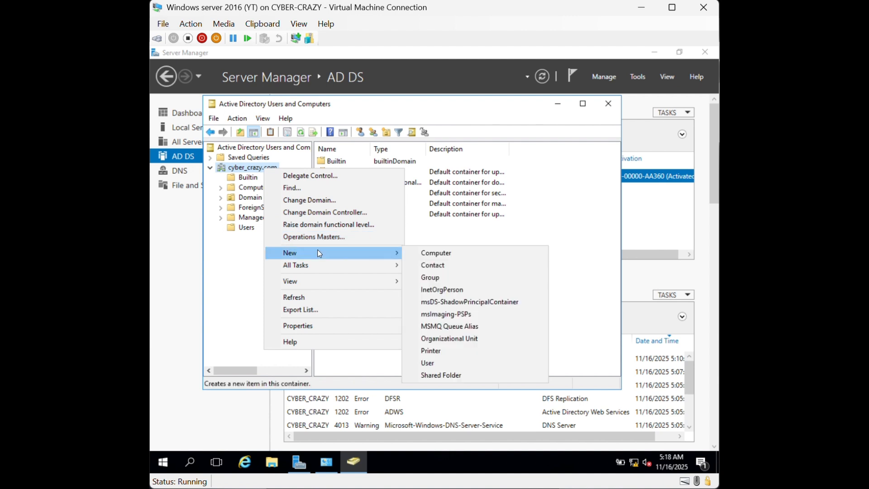
Create an organizational unit named crazy under cyber_crazy.com
left_click(457, 340)
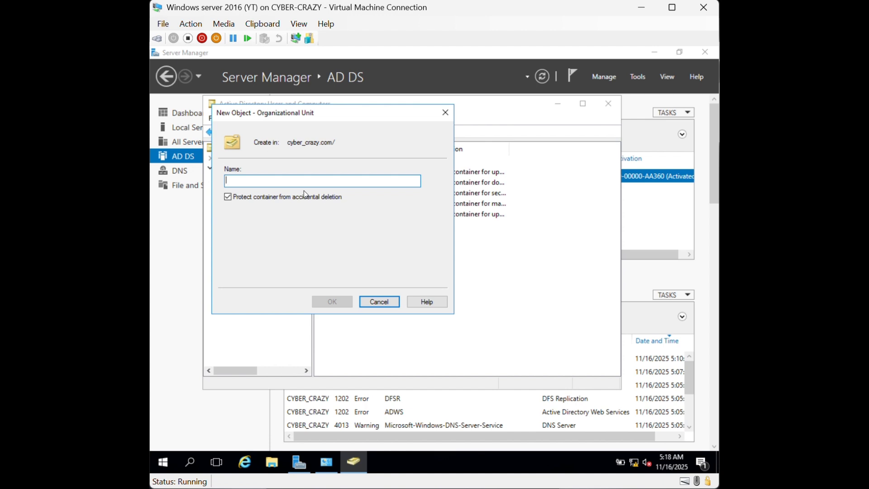
type("crazy")
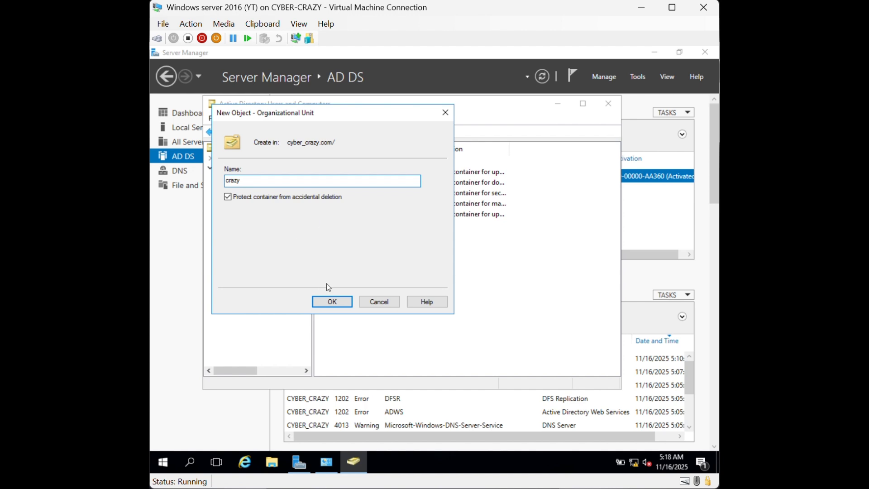
left_click(331, 302)
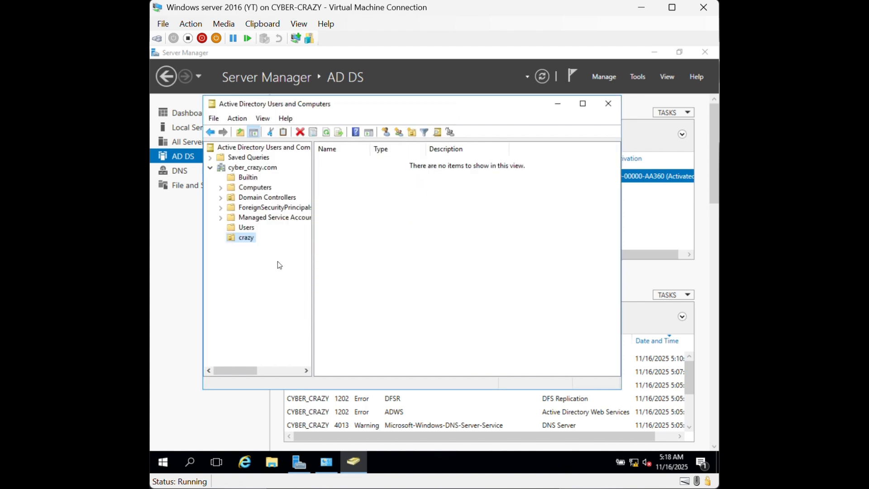
Start a new user in the crazy OU from its New > User menu
right_click(245, 237)
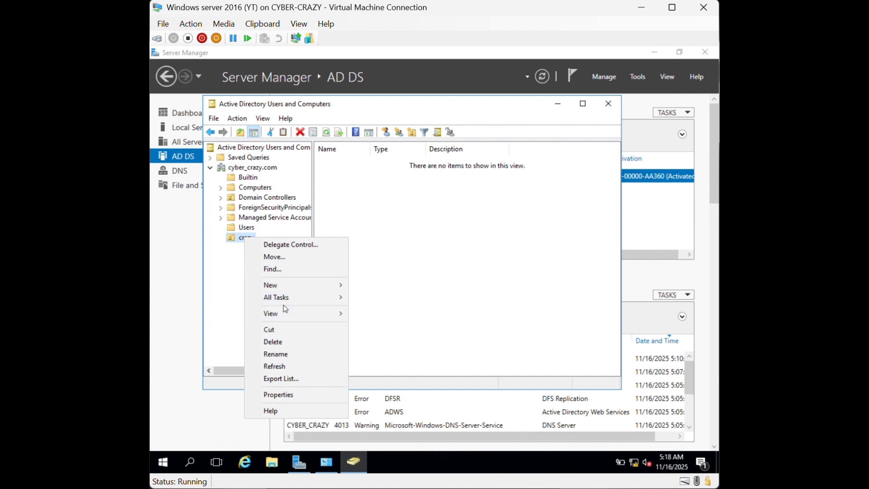
left_click(243, 240)
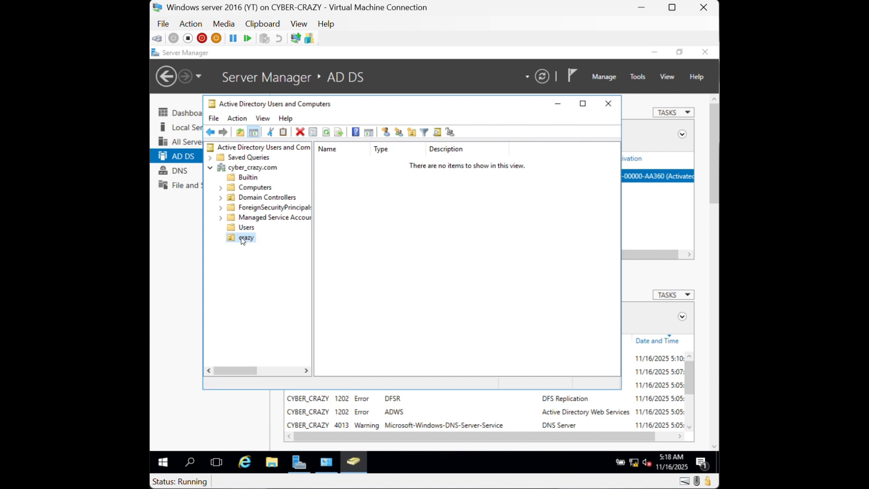
right_click(243, 240)
left_click(226, 294)
right_click(244, 236)
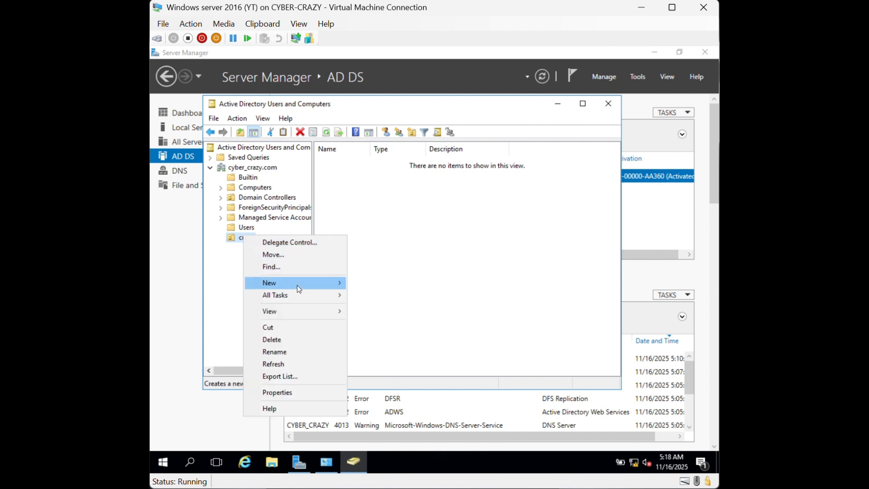
mouse_move(299, 288)
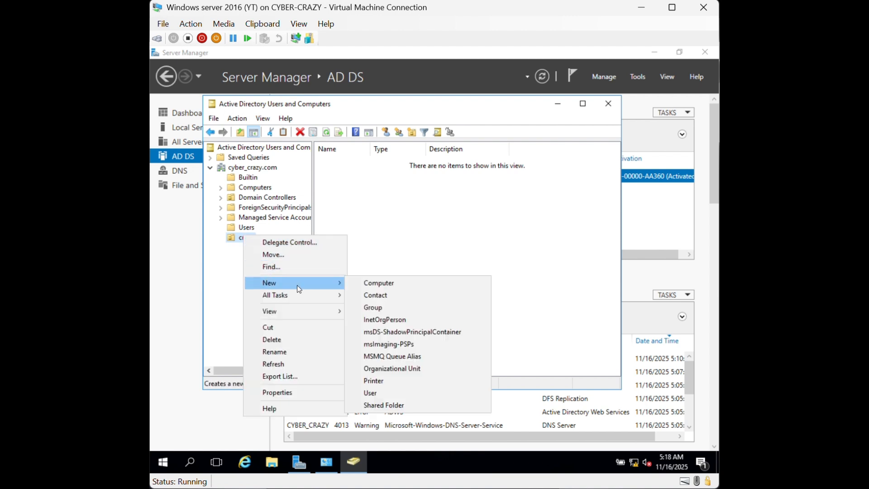
left_click(394, 394)
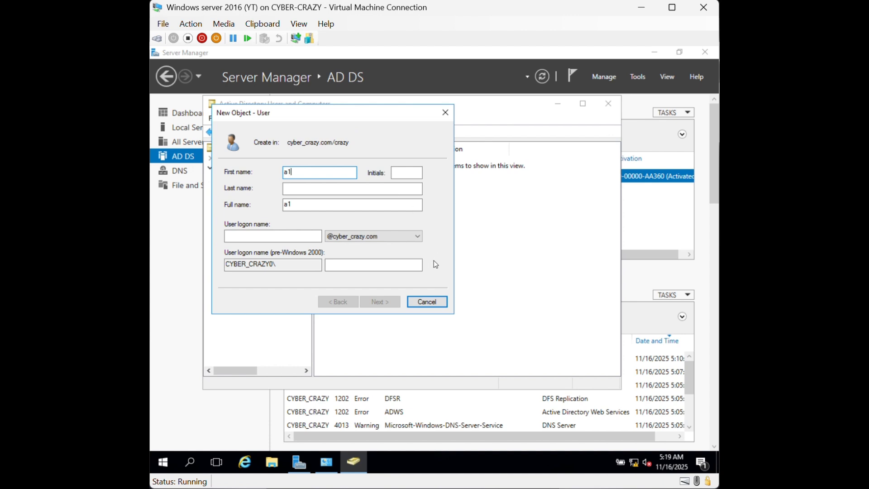
Create user a1 with a password, without forcing a change at next logon
left_click(299, 233)
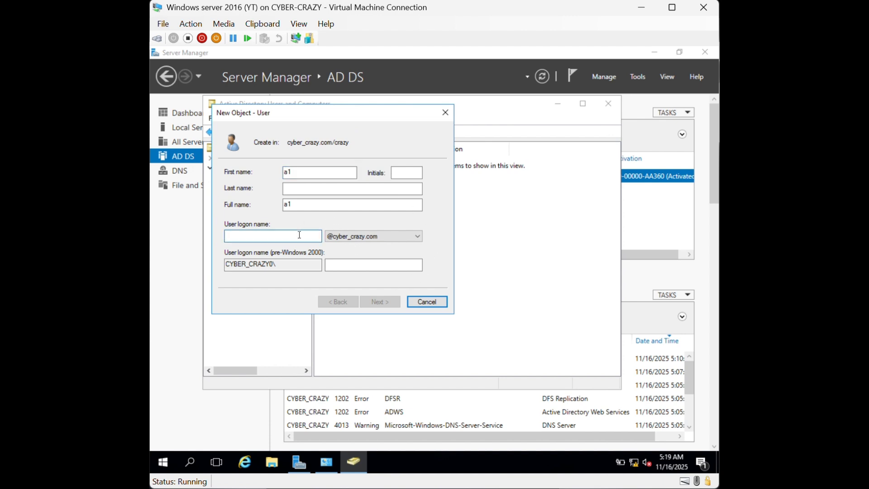
type("a1")
left_click(382, 301)
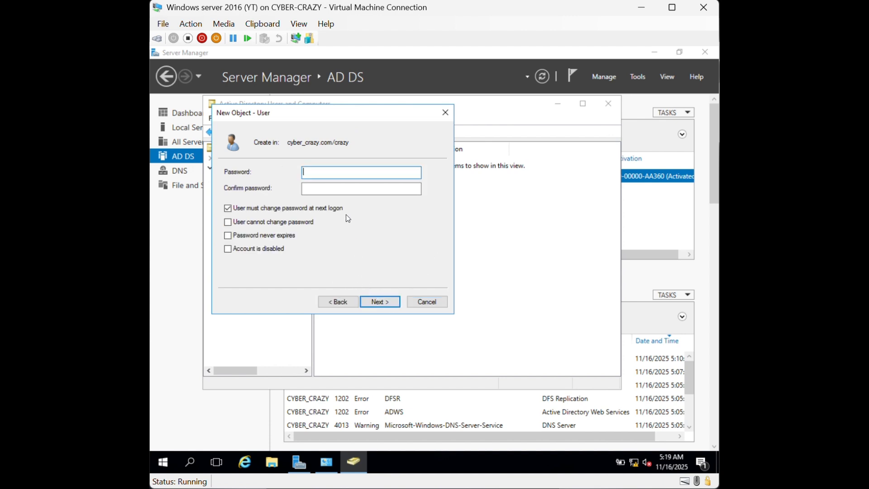
type("*****")
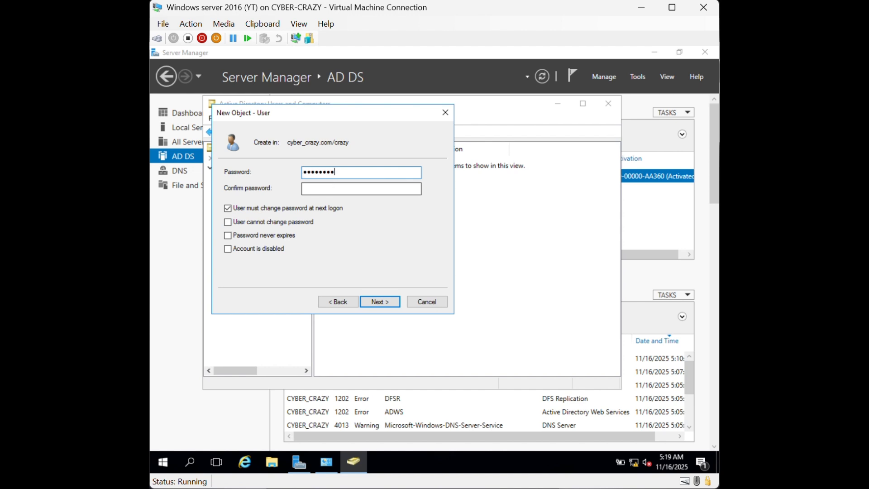
key("Tab")
type("*****")
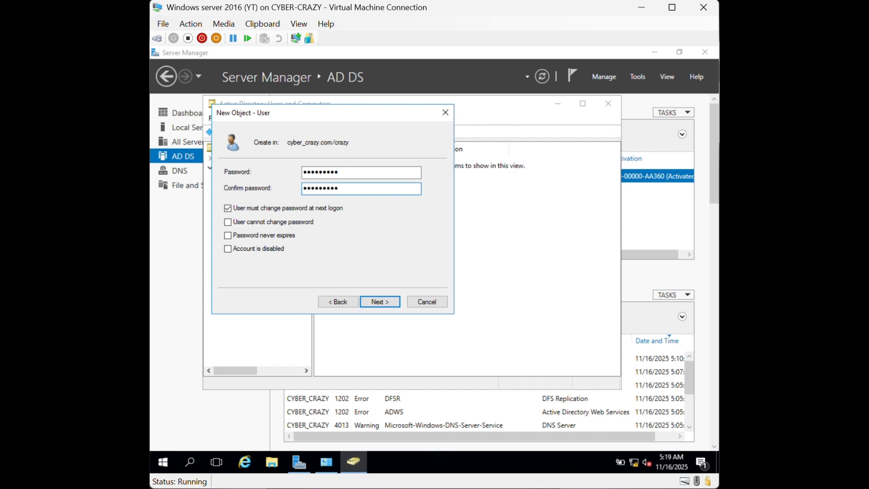
left_click(267, 209)
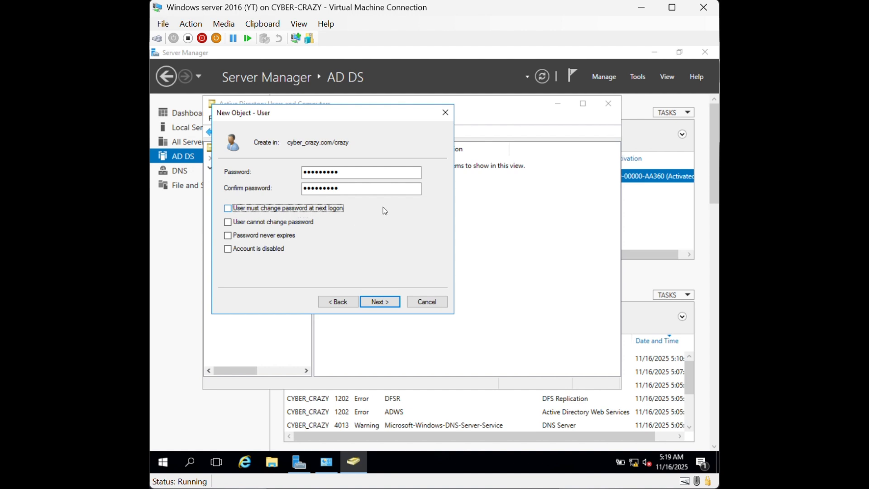
left_click(380, 301)
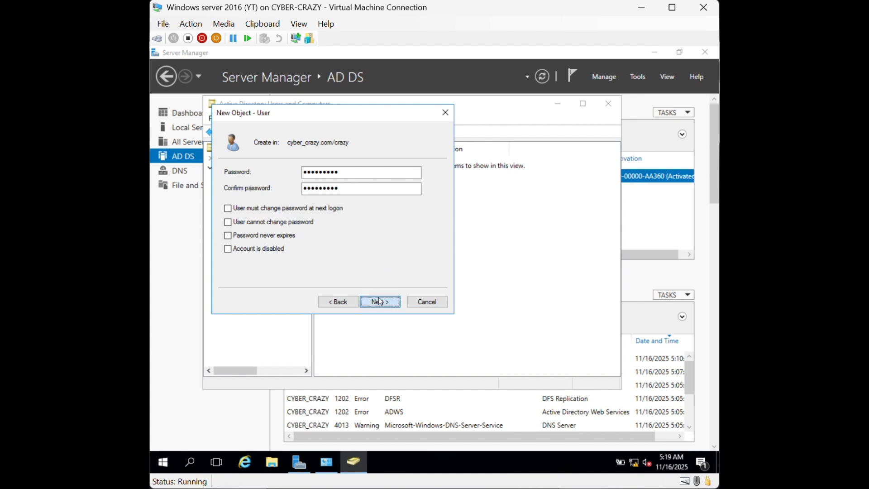
left_click(381, 301)
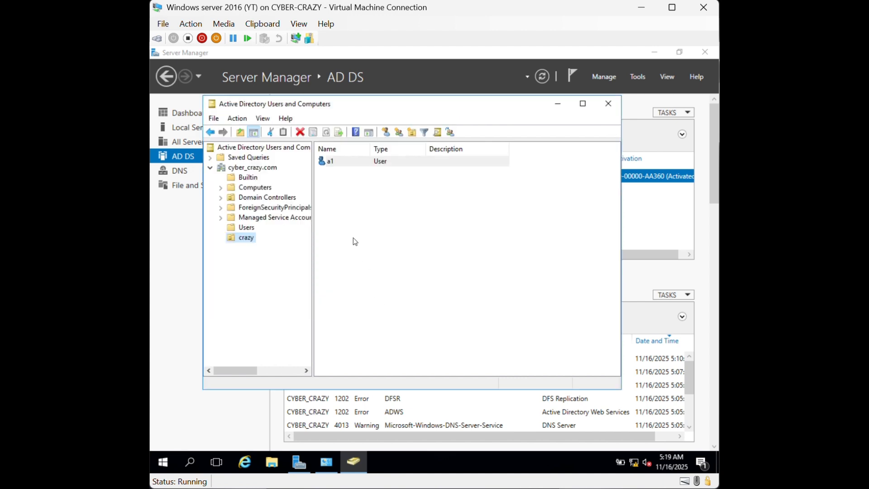
Start a new user in crazy, entering a2 as both name and logon name
right_click(241, 241)
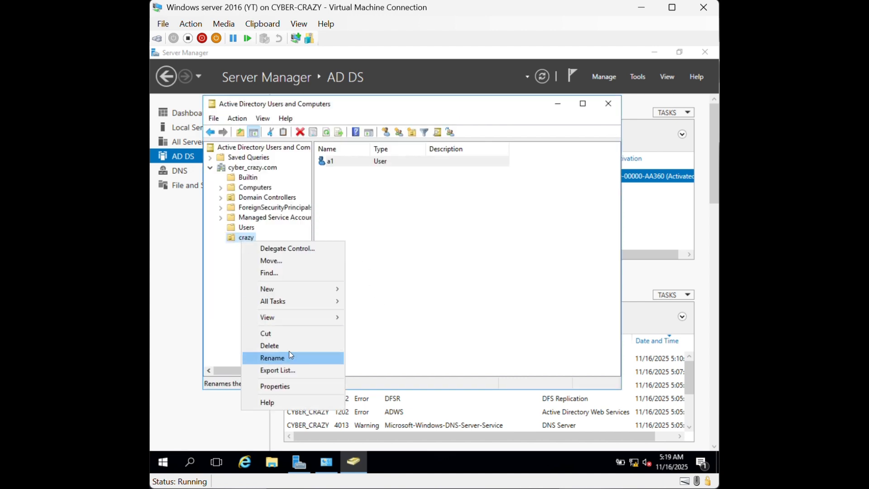
mouse_move(294, 292)
double_click(401, 399)
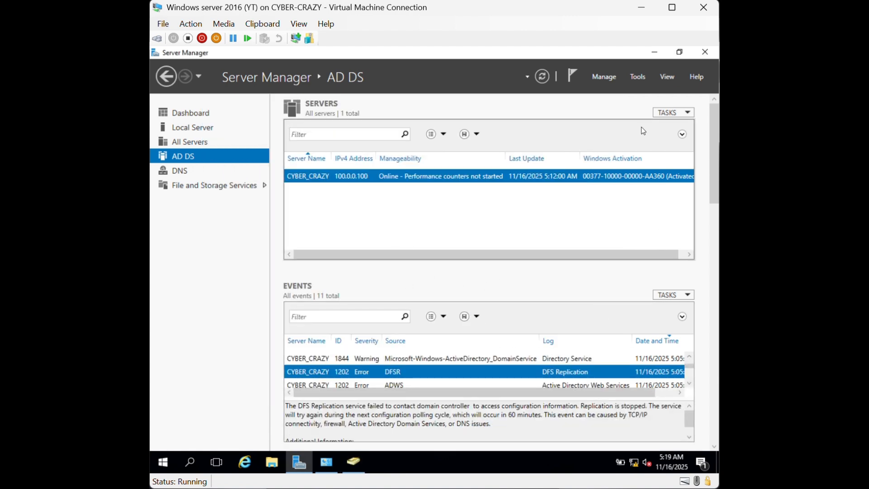
left_click(355, 462)
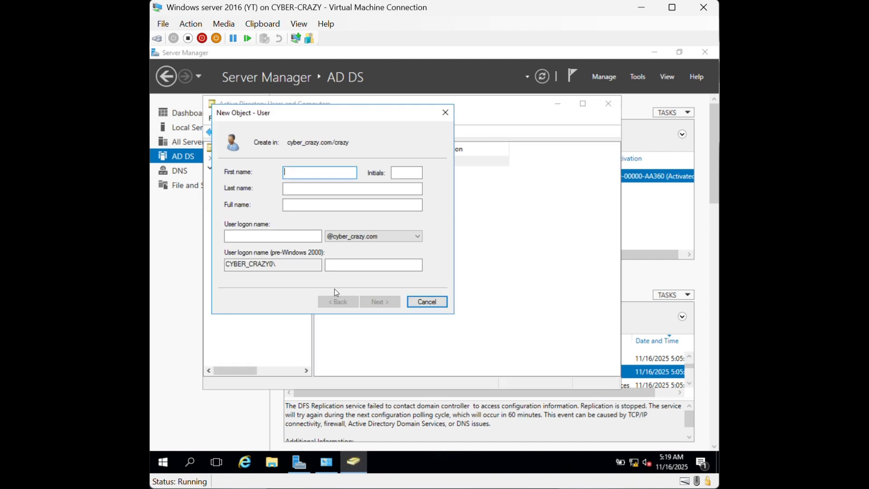
type("a2")
key("Tab")
key("Tab")
key("Tab")
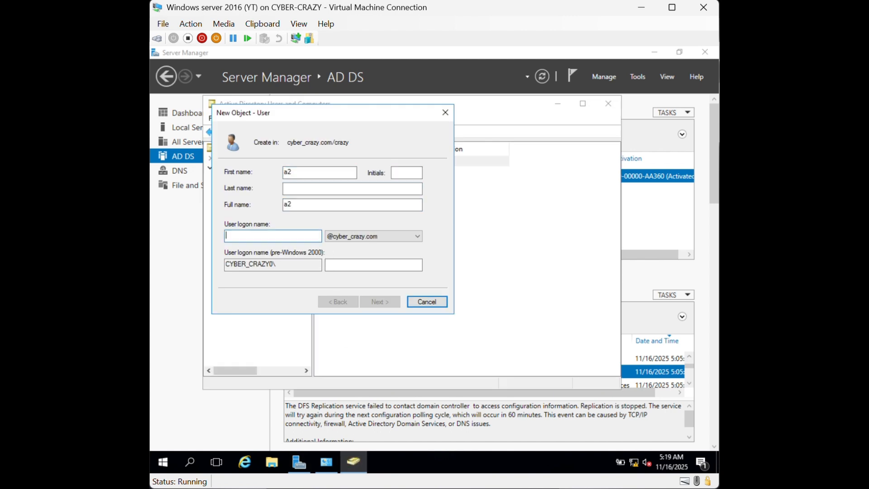
type("a2")
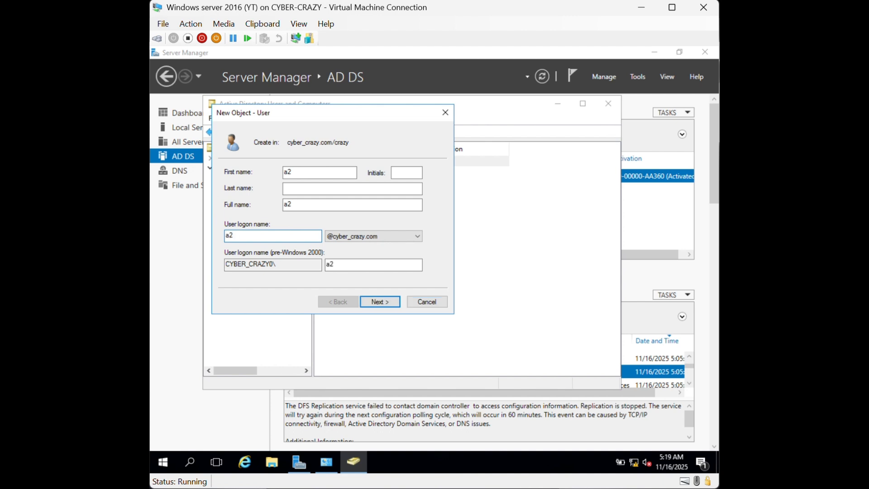
left_click(380, 302)
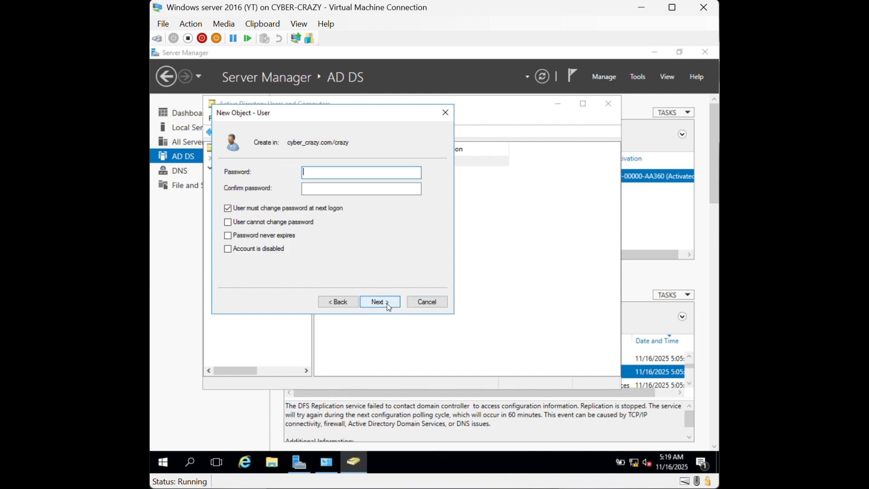
Give a2 a password with no forced change at next logon, finish, and close the console
type("•••••")
key("Tab")
type("•••••")
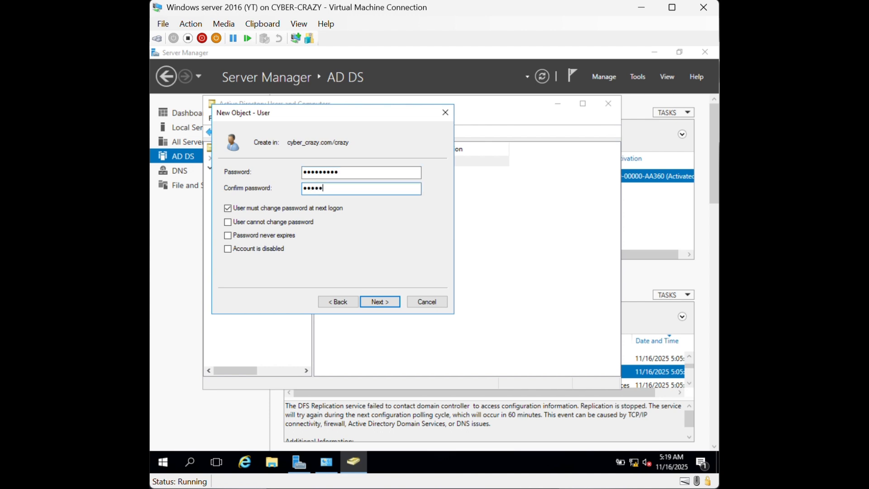
type("••••")
left_click(228, 208)
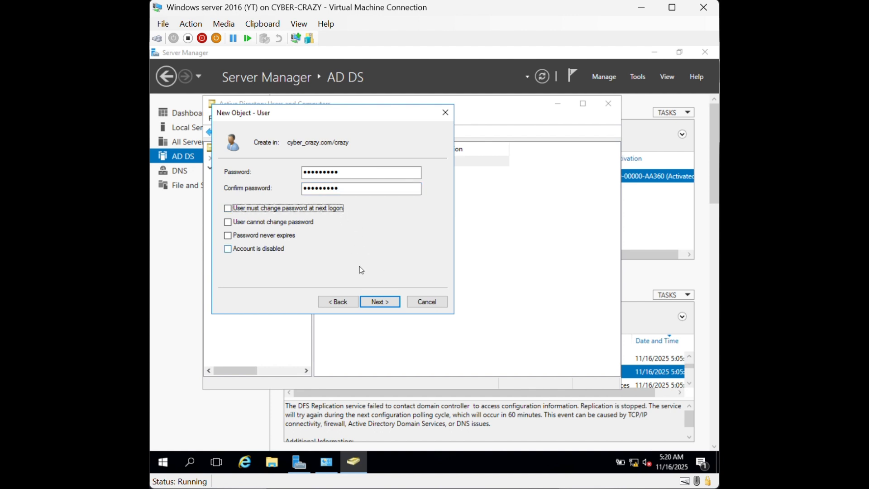
left_click(382, 302)
left_click(382, 301)
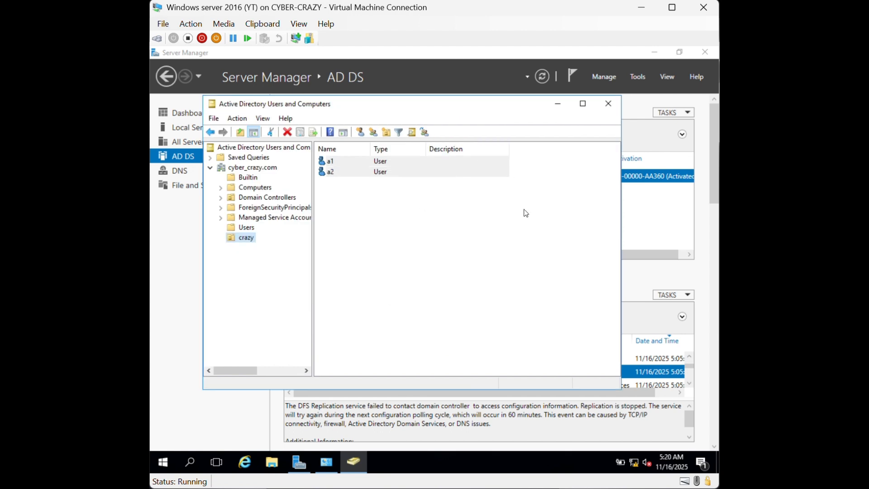
left_click(608, 106)
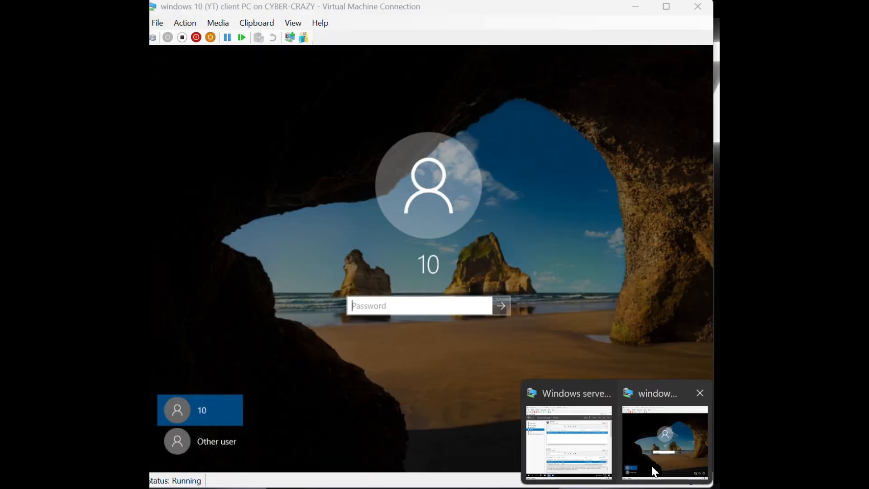
left_click(653, 466)
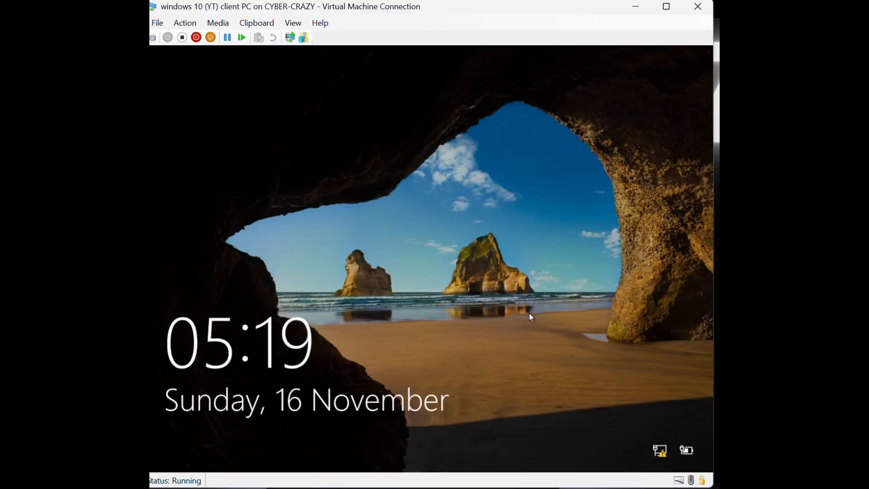
left_click(456, 285)
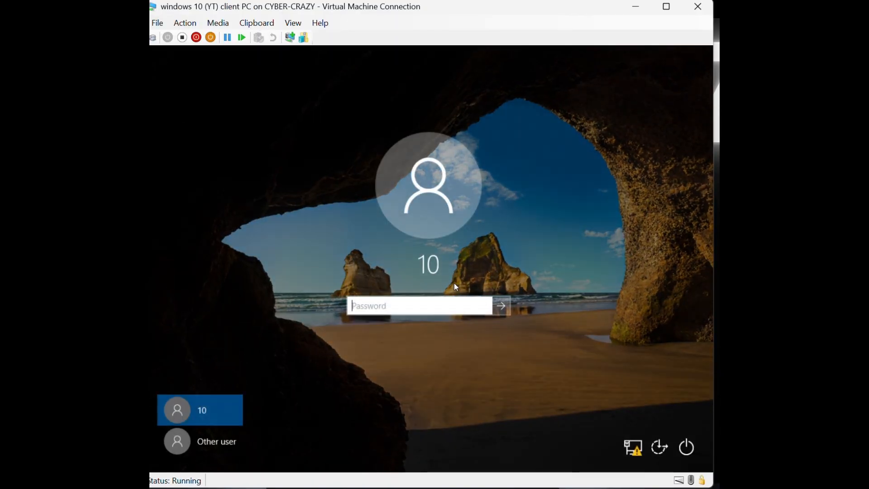
left_click(213, 440)
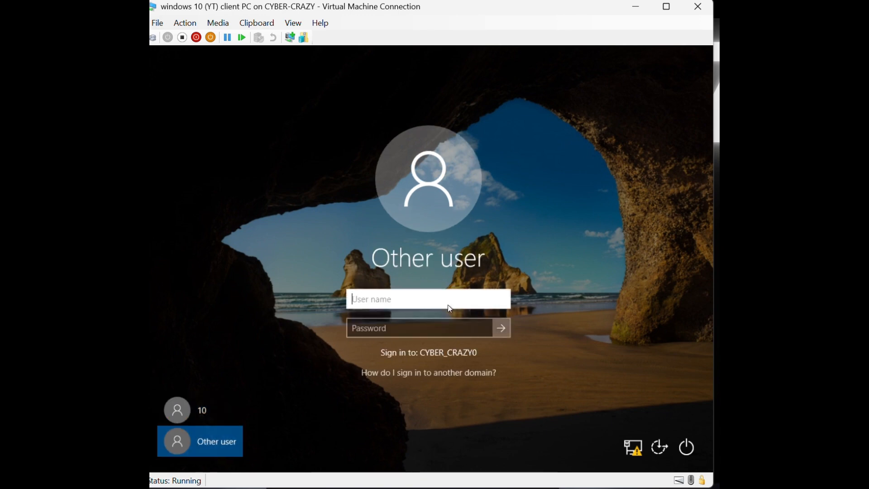
type("a1@")
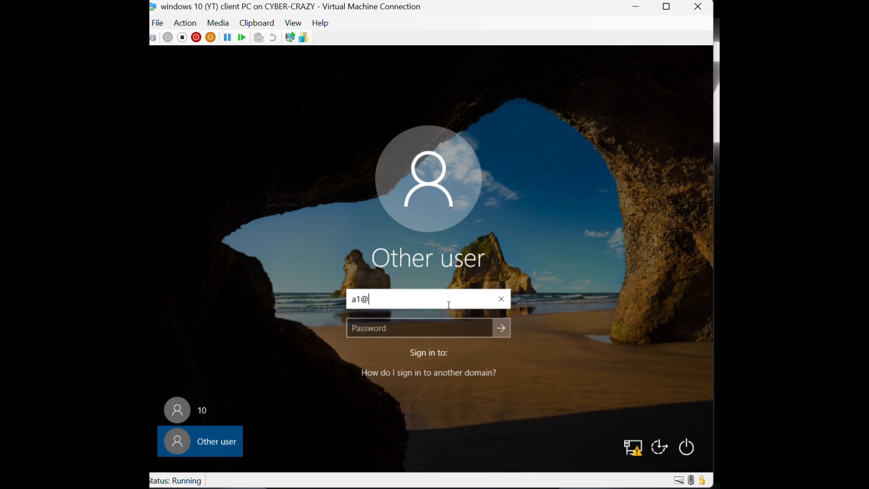
type("cyber")
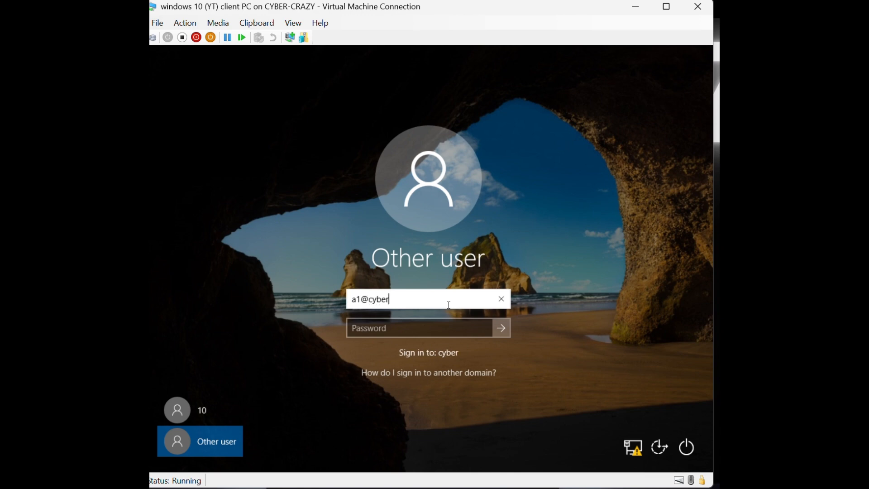
type("_cr")
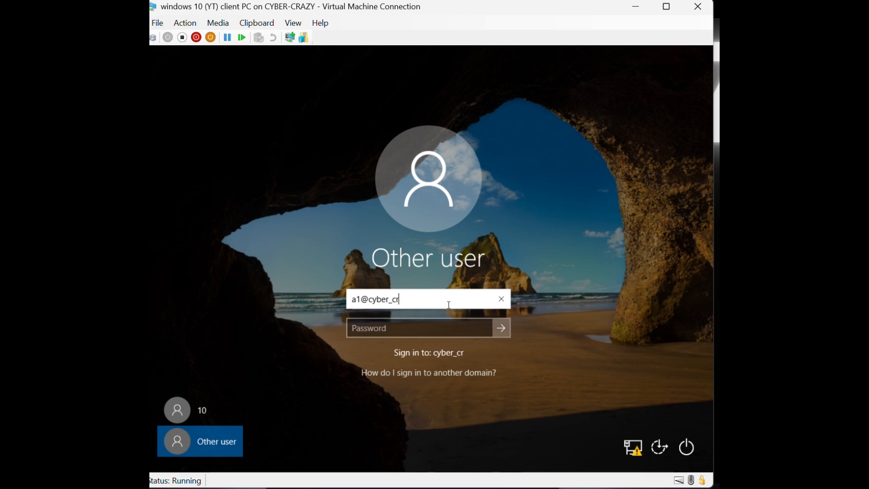
type("azy.com")
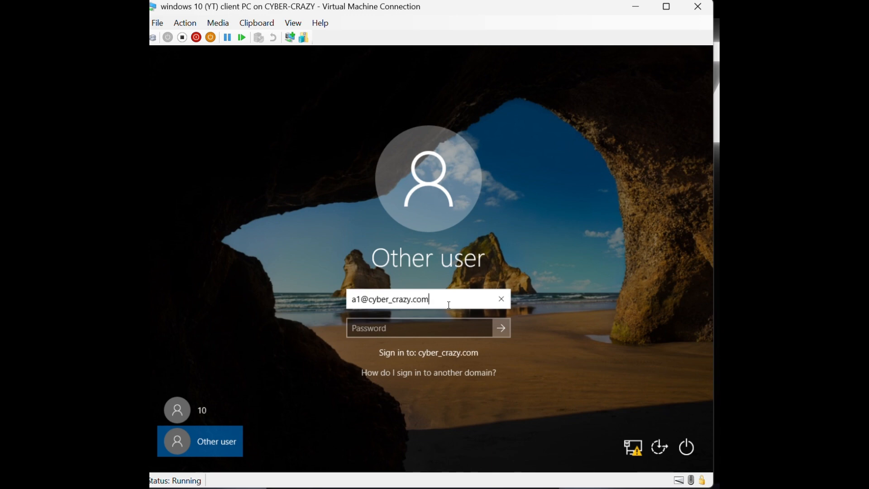
key("Tab")
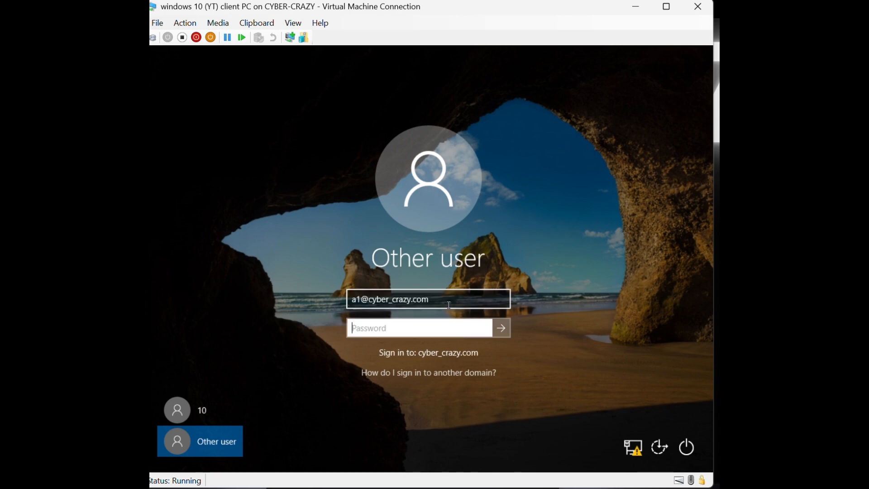
type("******")
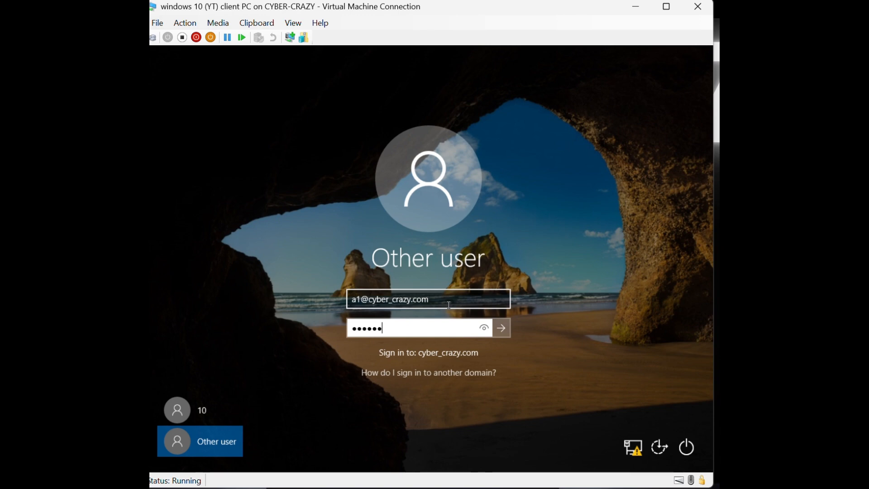
type("***")
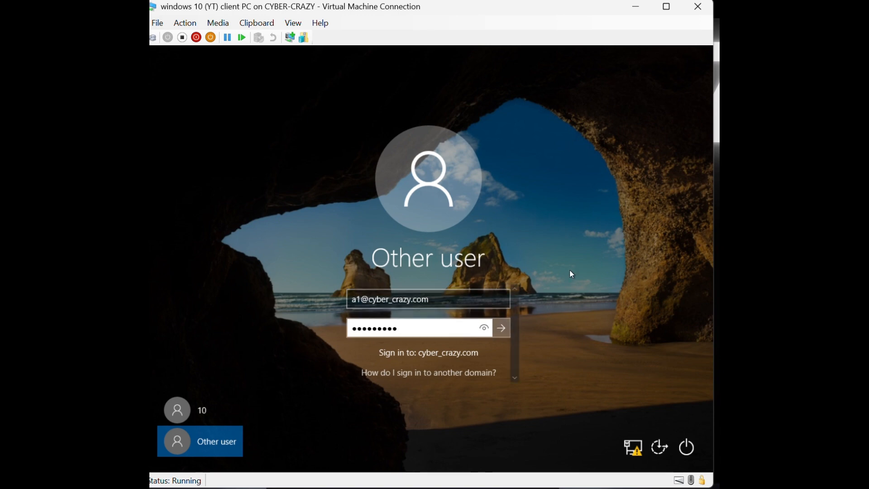
left_click(501, 327)
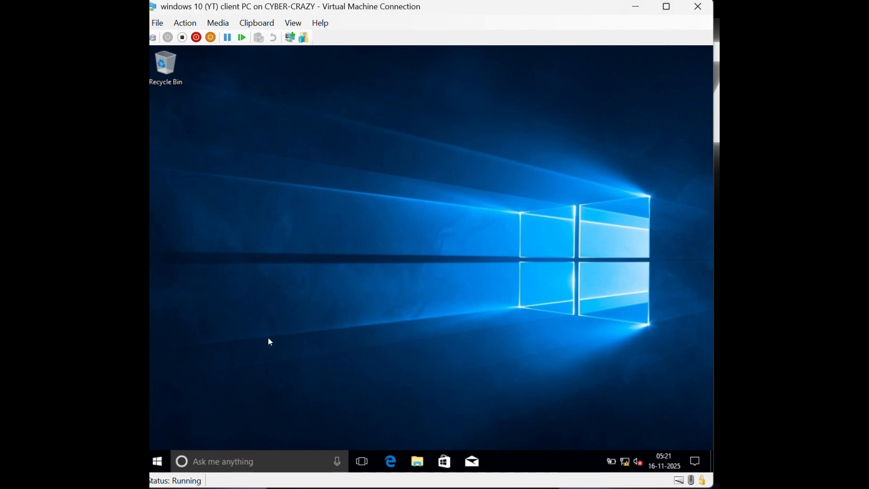
Sign the a1 user out through the Start menu account options
key("super")
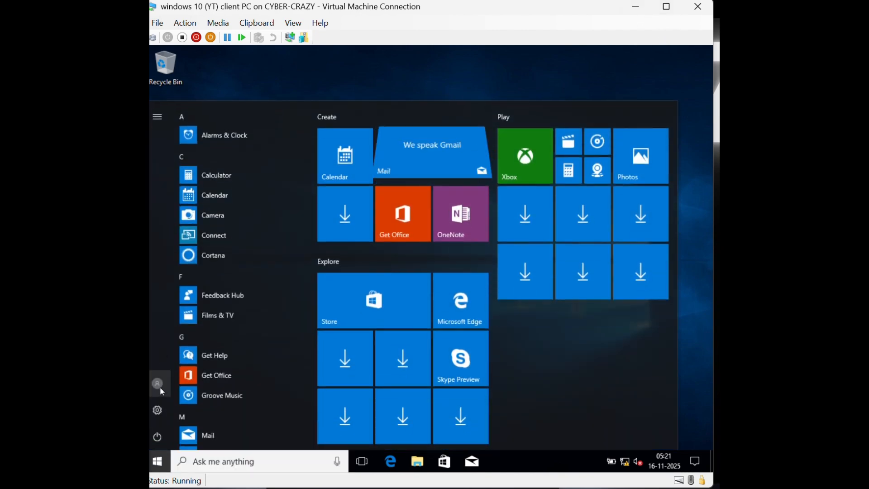
left_click(161, 389)
left_click(178, 331)
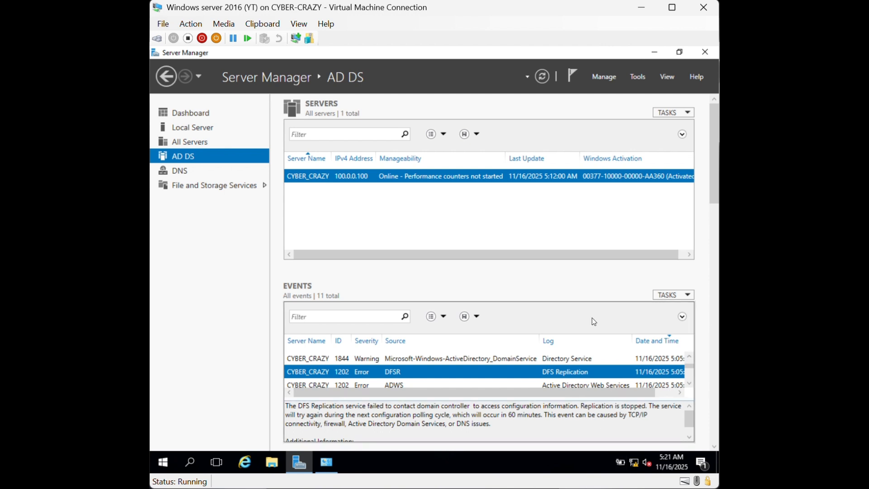
Reopen Active Directory Users and Computers and delete users a2 and a1 from crazy
left_click(602, 77)
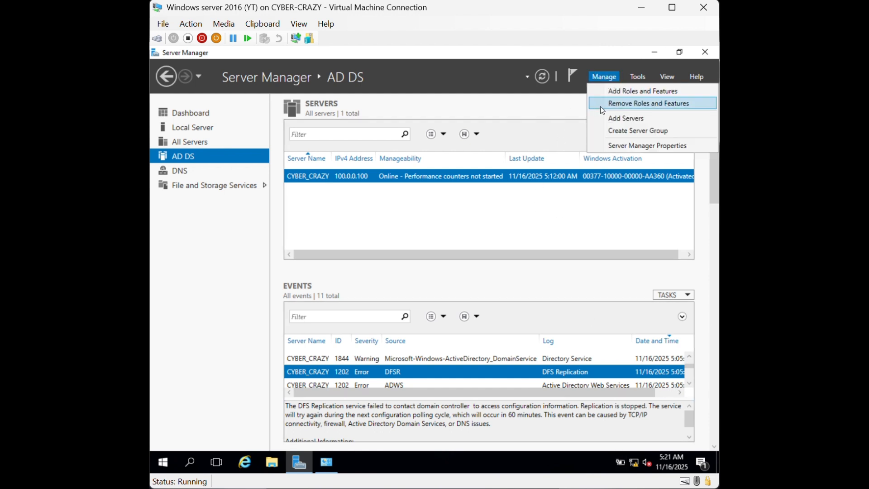
left_click(638, 76)
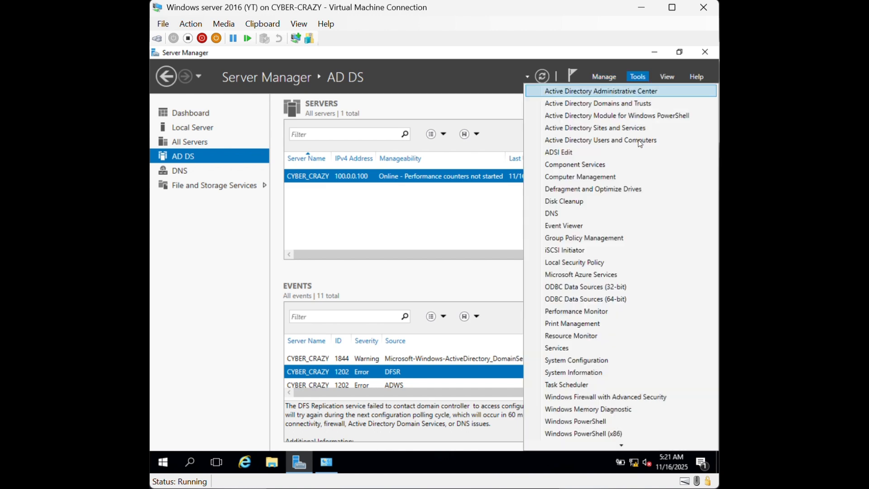
left_click(625, 140)
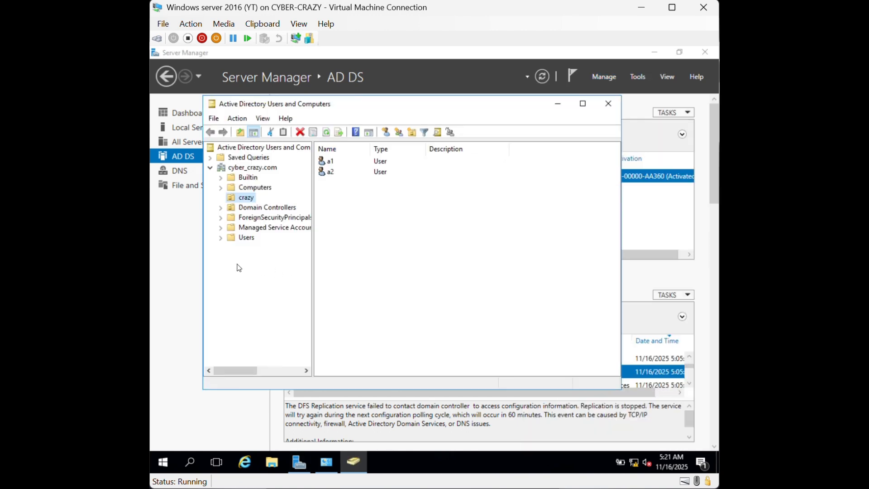
right_click(248, 202)
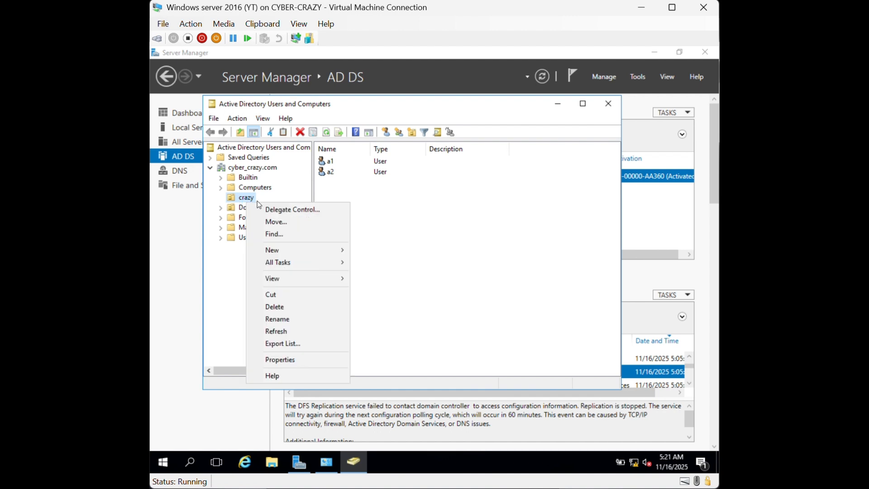
right_click(334, 167)
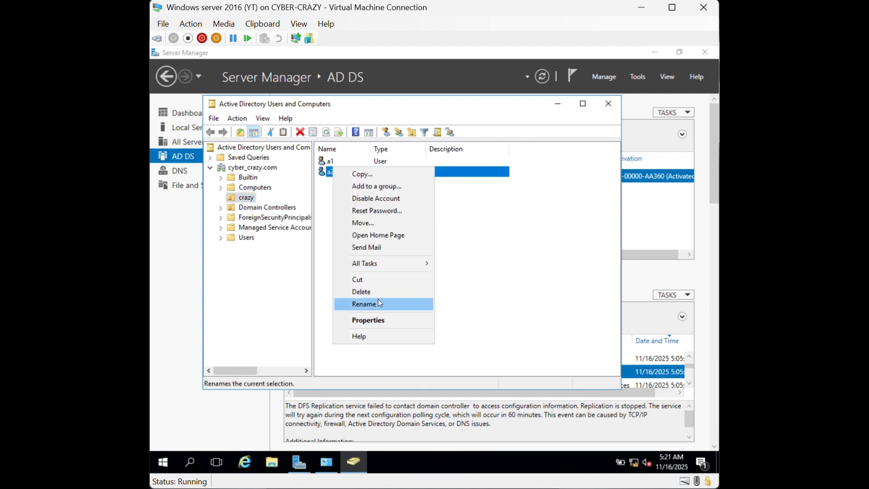
left_click(362, 291)
left_click(452, 294)
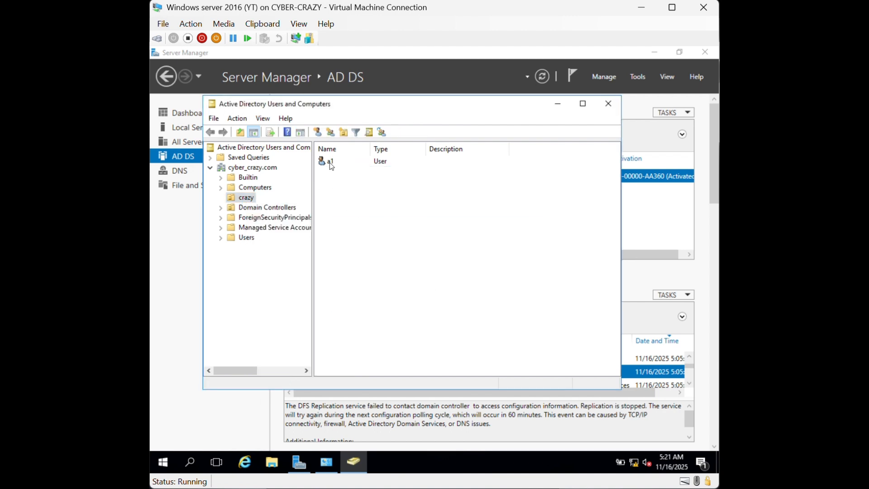
right_click(332, 166)
left_click(359, 292)
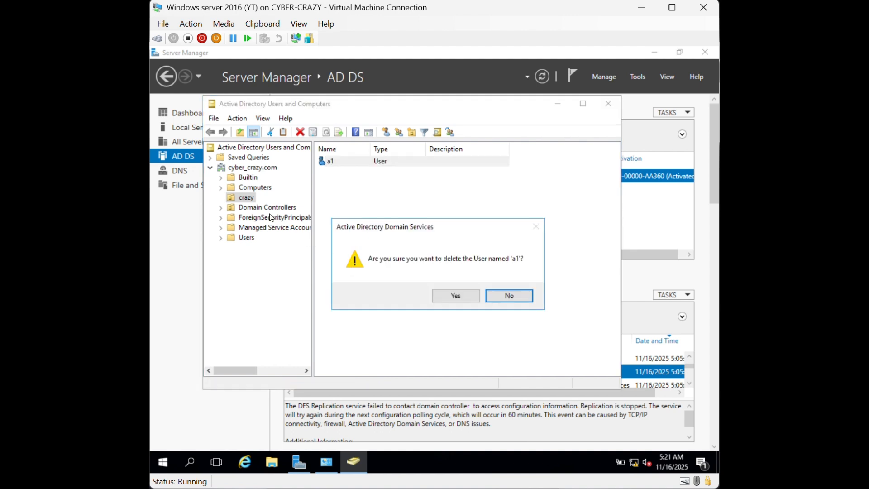
left_click(457, 295)
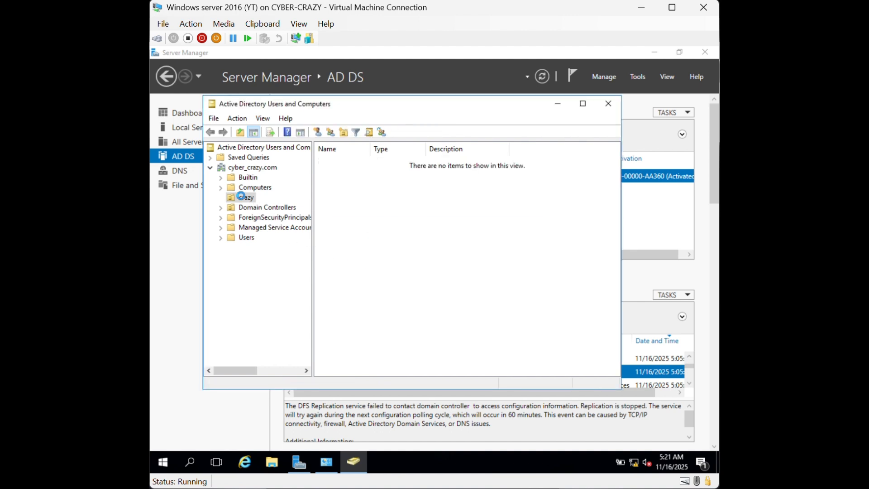
Try deleting the crazy OU, dismiss the insufficient-privileges error, and close the console
right_click(241, 196)
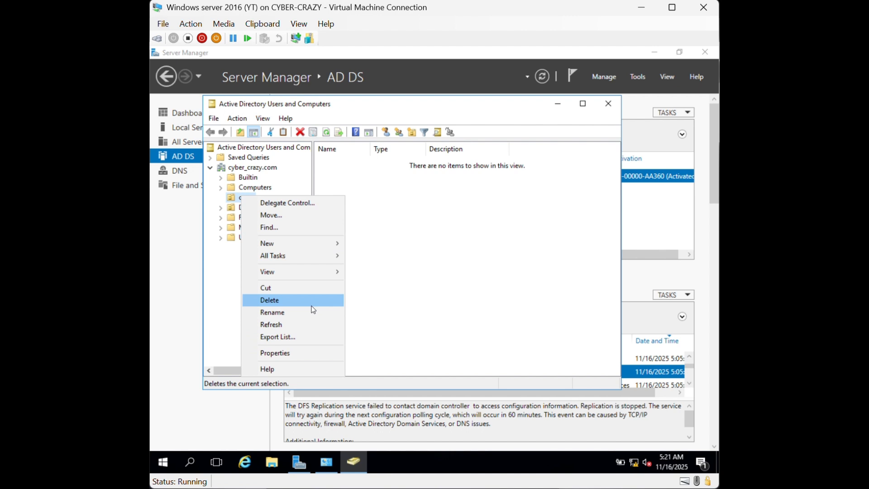
left_click(312, 307)
left_click(458, 295)
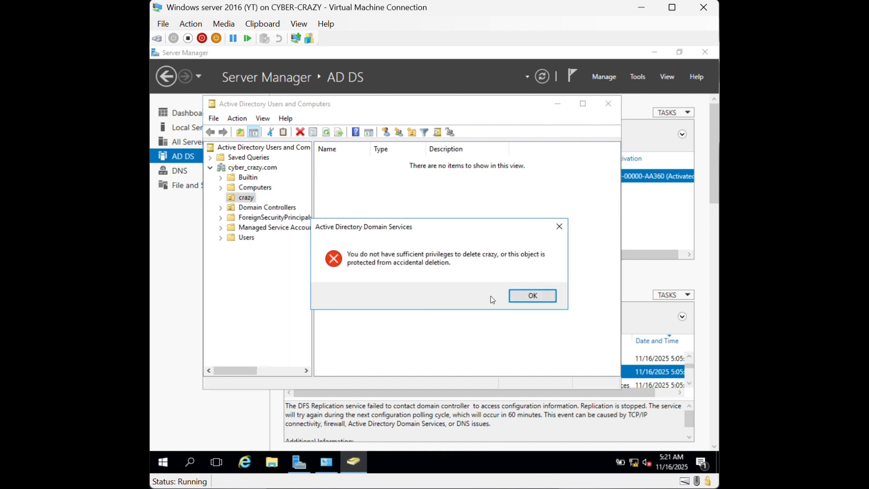
left_click(528, 297)
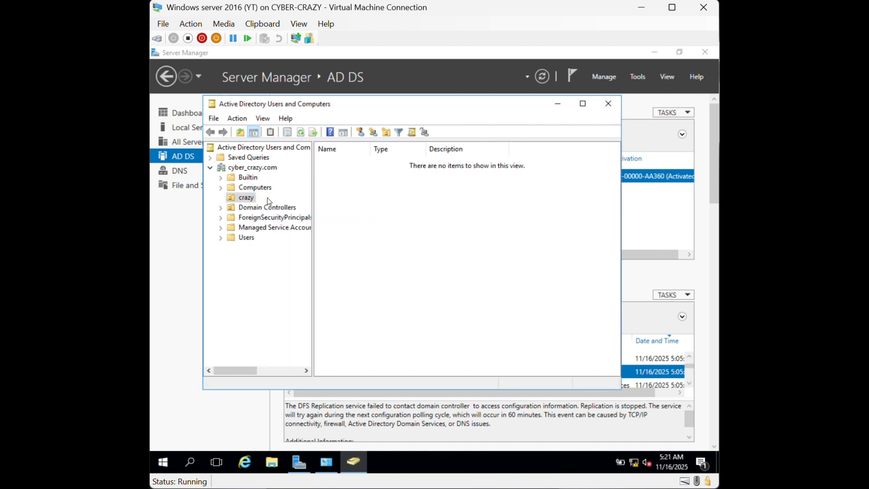
left_click(608, 104)
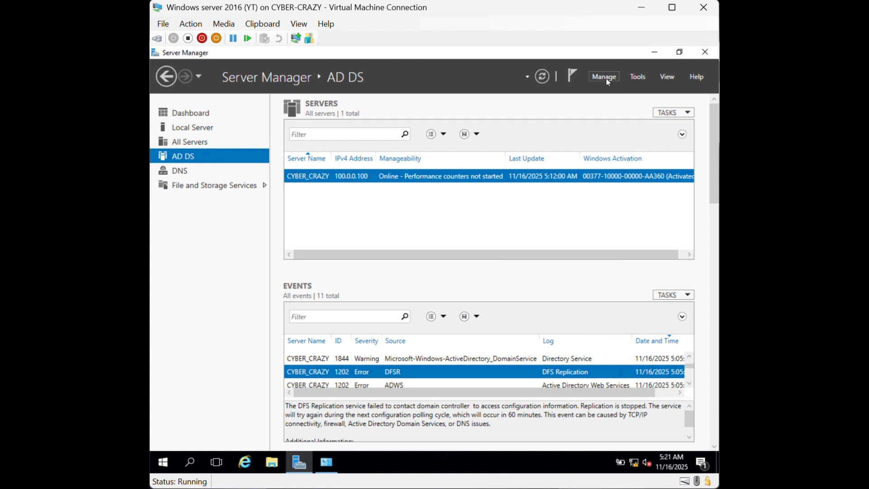
Deselect Active Directory Domain Services and its management tools in Remove Roles, then begin demotion
left_click(606, 78)
left_click(613, 107)
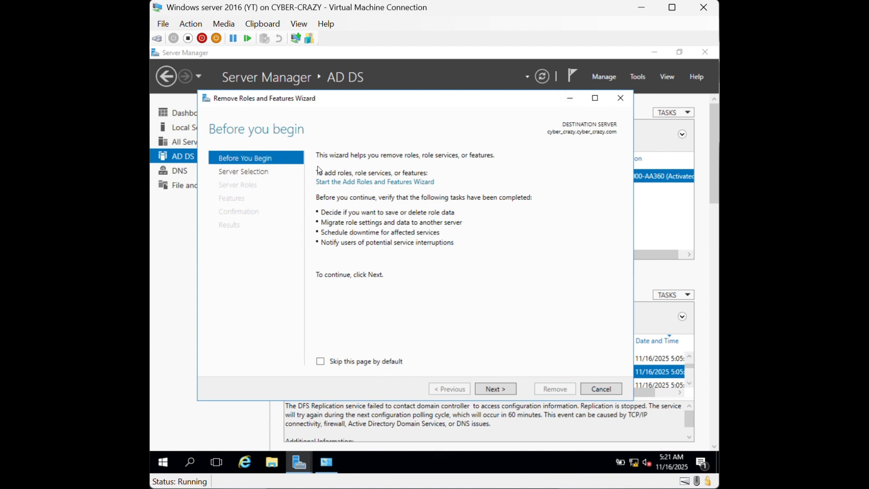
left_click(506, 389)
left_click(497, 388)
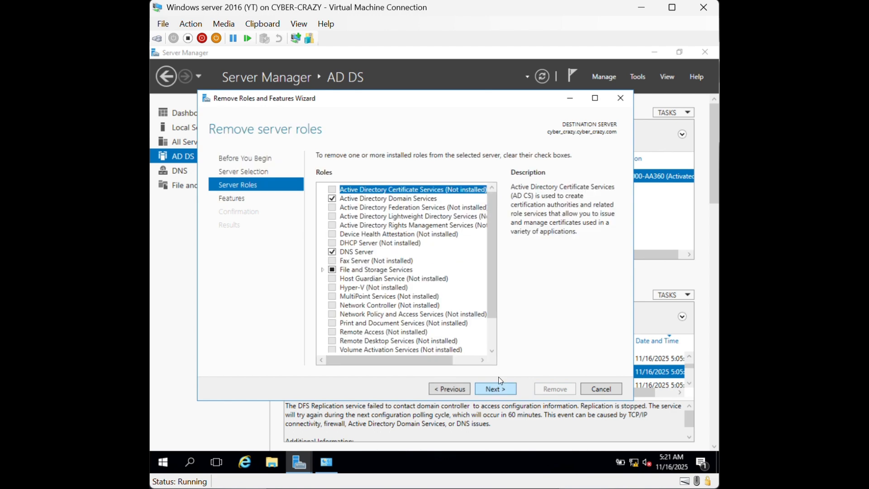
left_click(331, 200)
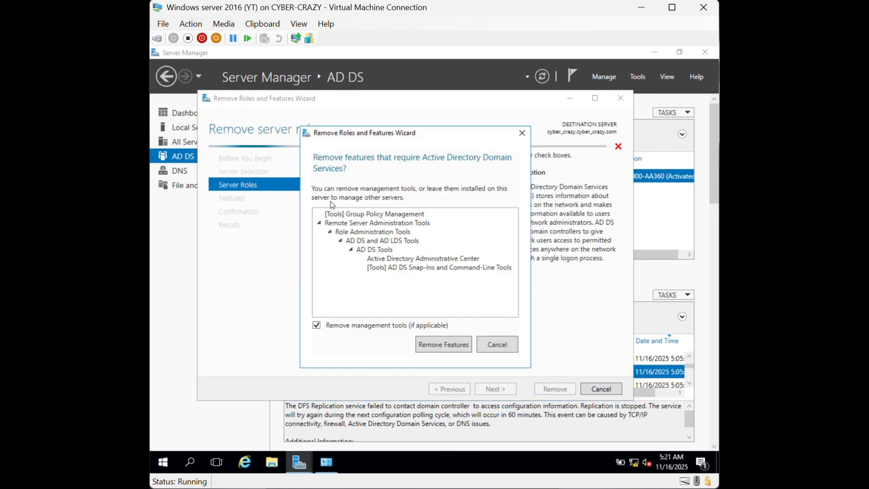
left_click(441, 344)
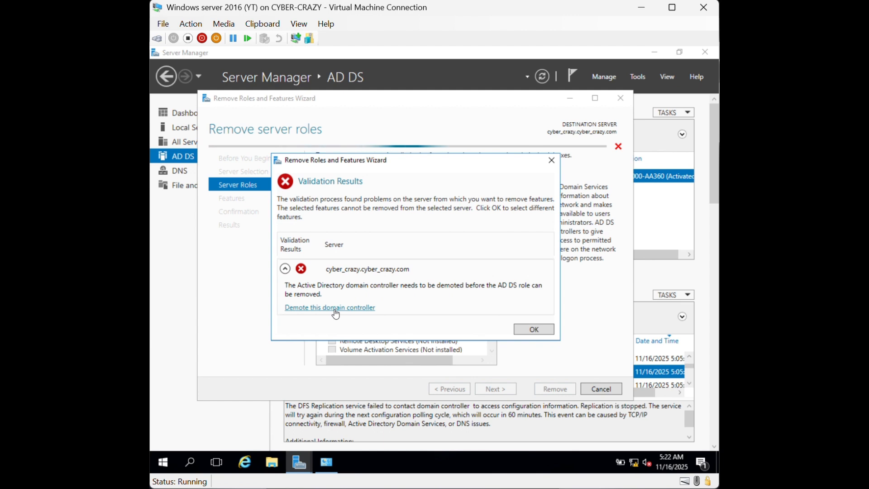
left_click(335, 310)
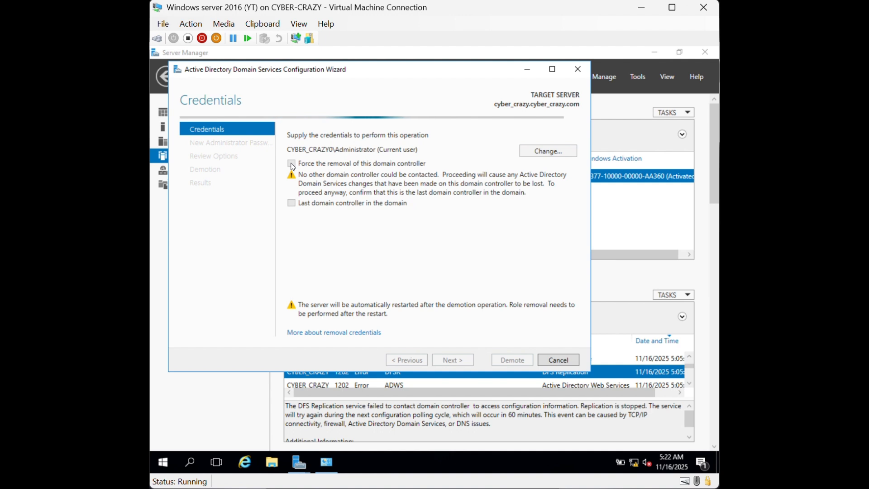
Force removal of this last domain controller and confirm proceeding with the removal
left_click_drag(361, 70, 434, 82)
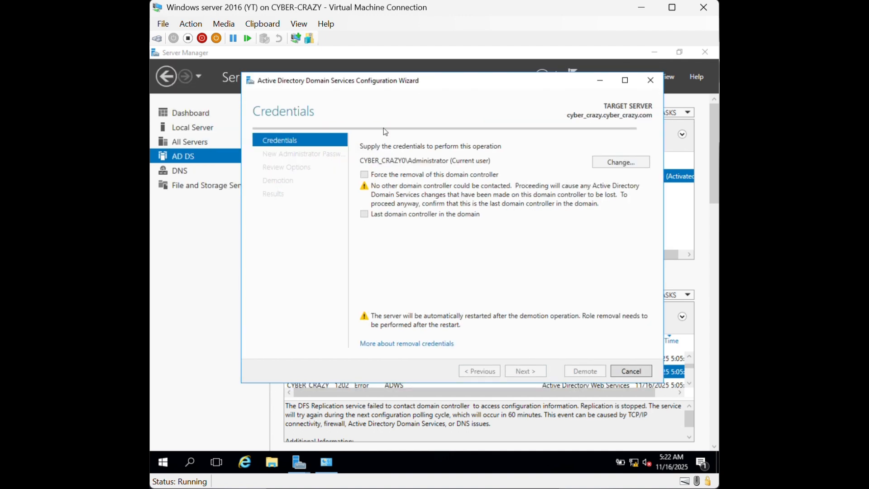
left_click(365, 174)
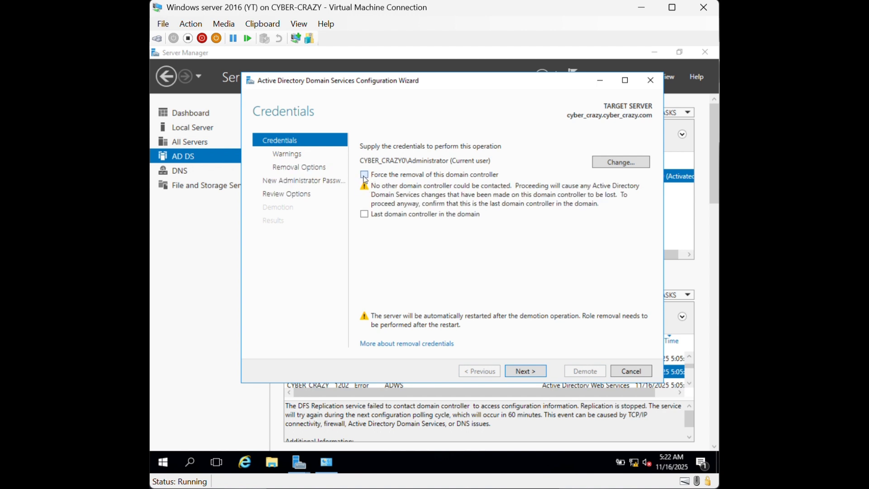
left_click(365, 175)
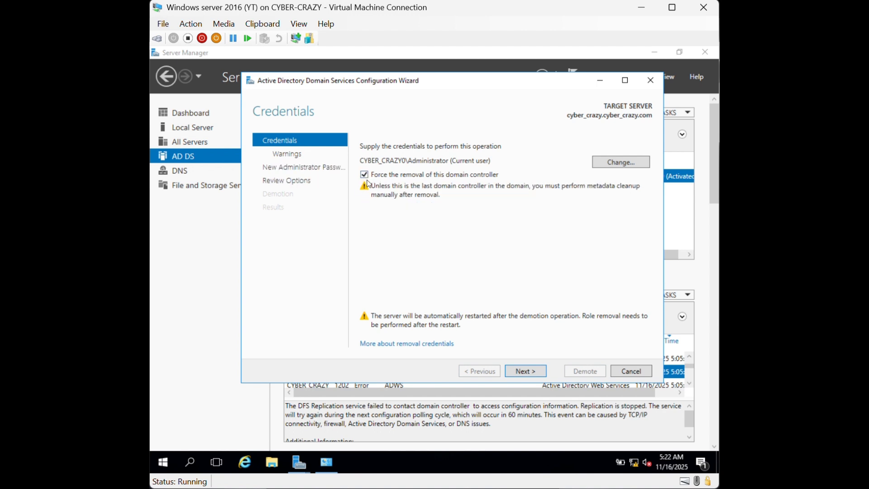
left_click(364, 174)
left_click(364, 214)
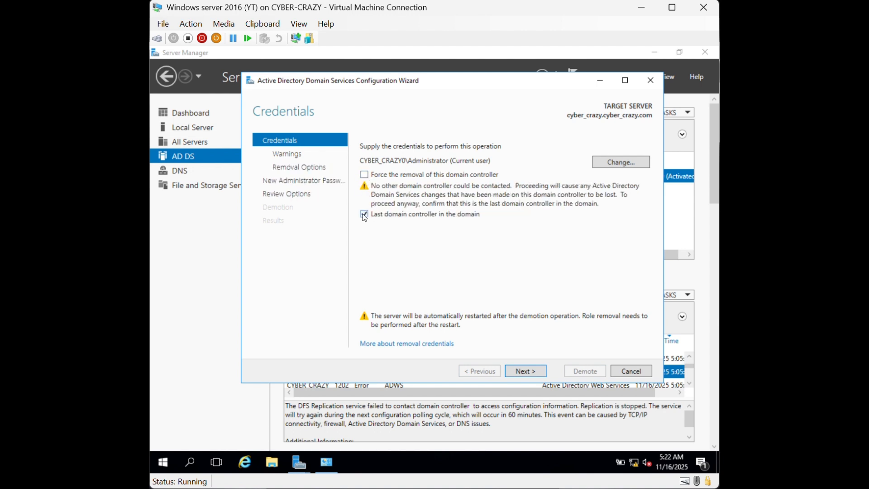
left_click(369, 175)
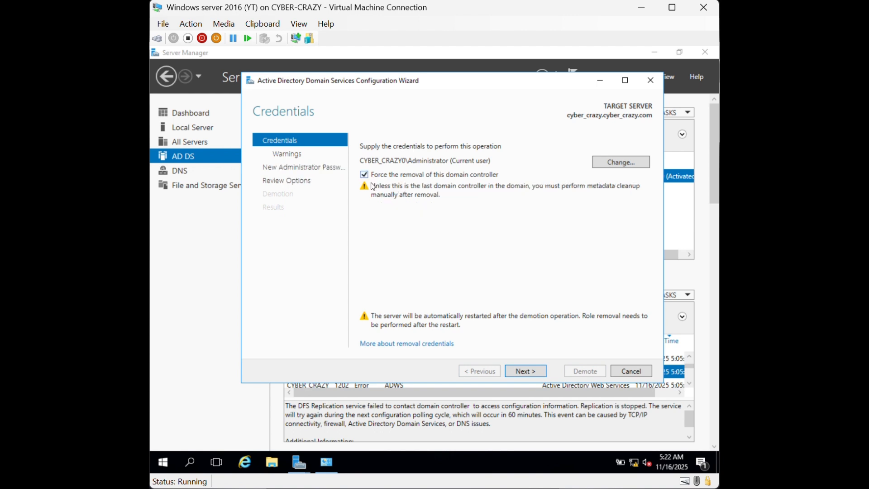
left_click(531, 376)
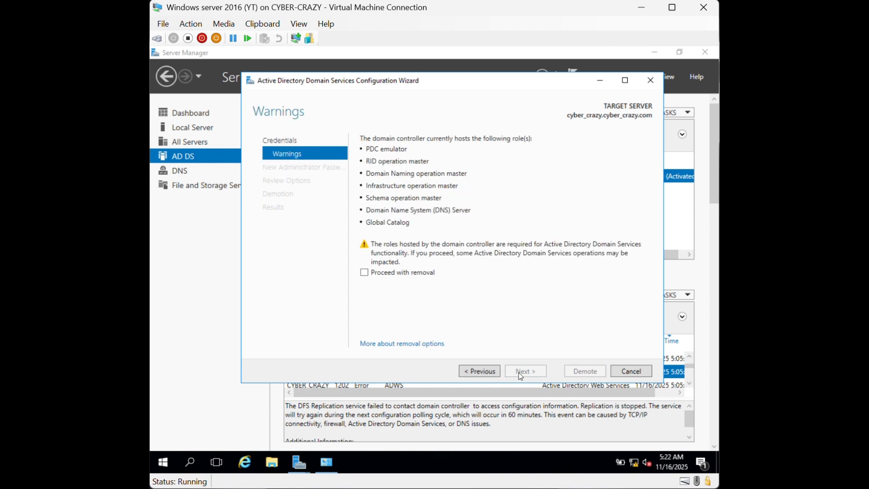
left_click(365, 273)
left_click(531, 373)
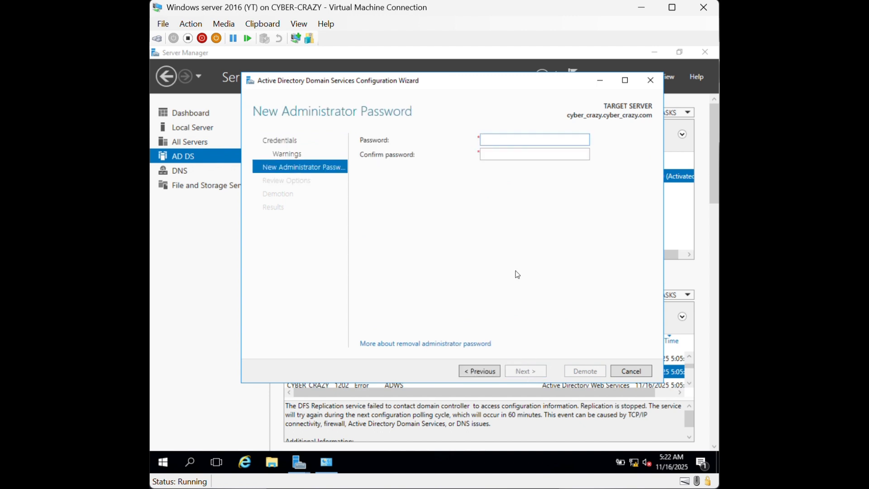
Enter and confirm a new Administrator password, then continue to Review Options
type("•••••••••")
key("BackSpace")
key("BackSpace")
key("BackSpace")
key("BackSpace")
key("BackSpace")
key("BackSpace")
key("BackSpace")
key("BackSpace")
key("BackSpace")
type("•••••••••")
key("Tab")
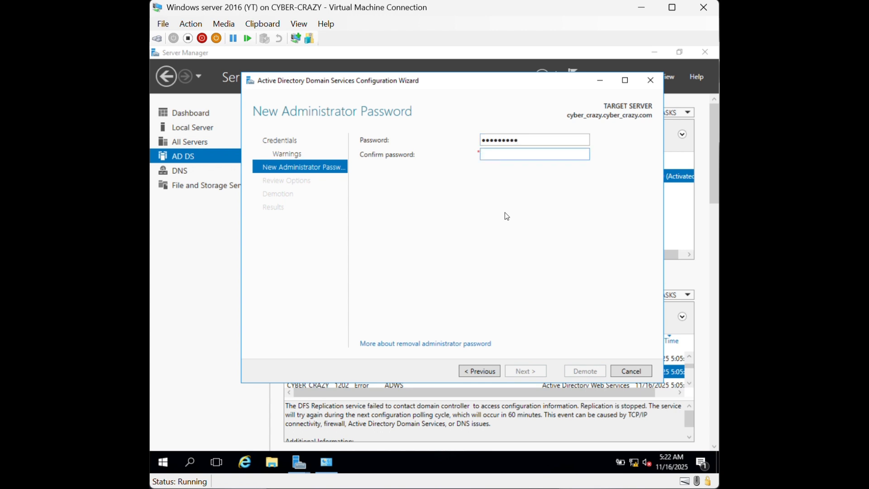
type("•••••••••")
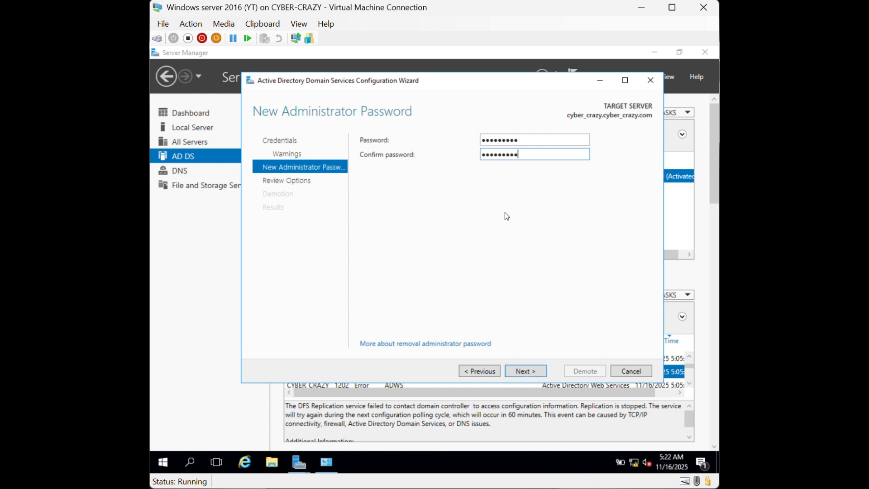
left_click(536, 371)
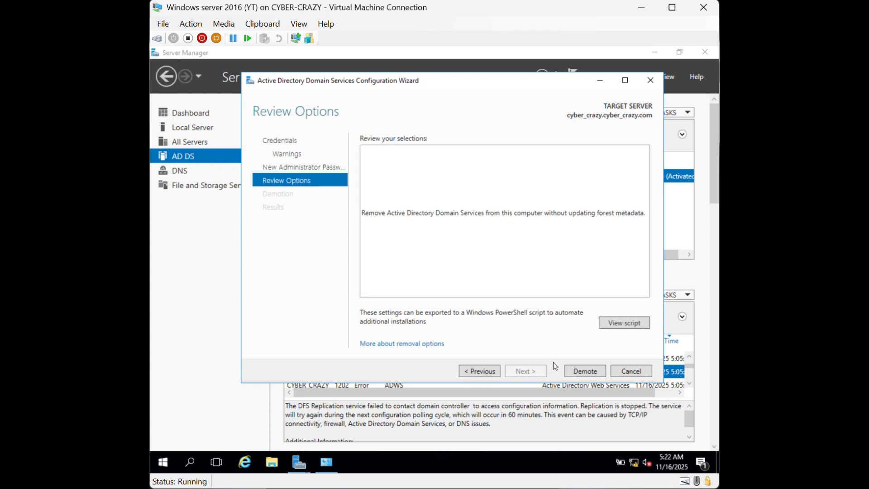
Demote the cyber_crazy.com domain controller, then dismiss the sign-out notice and close the wizard
left_click(585, 371)
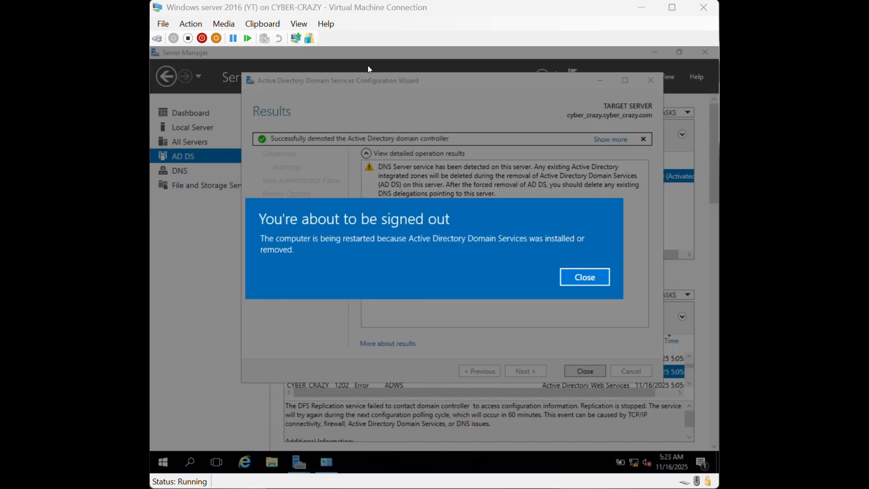
left_click(585, 277)
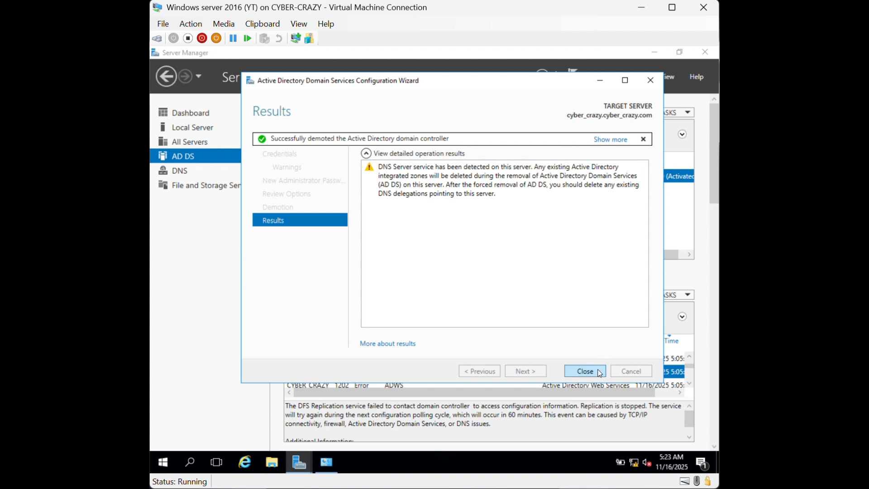
left_click(585, 372)
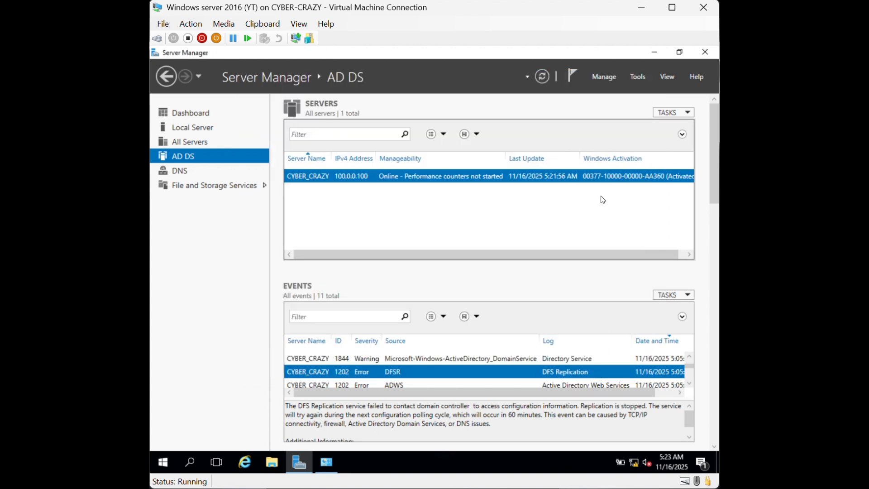
Close Server Manager and Windows Firewall, then sign in as local Administrator with the password after the restart
left_click(699, 53)
left_click(645, 95)
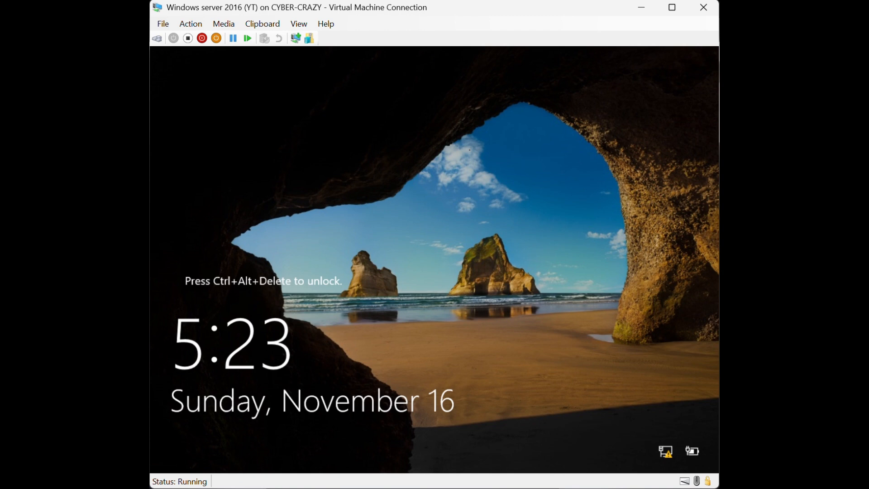
key("ctrl+alt+End")
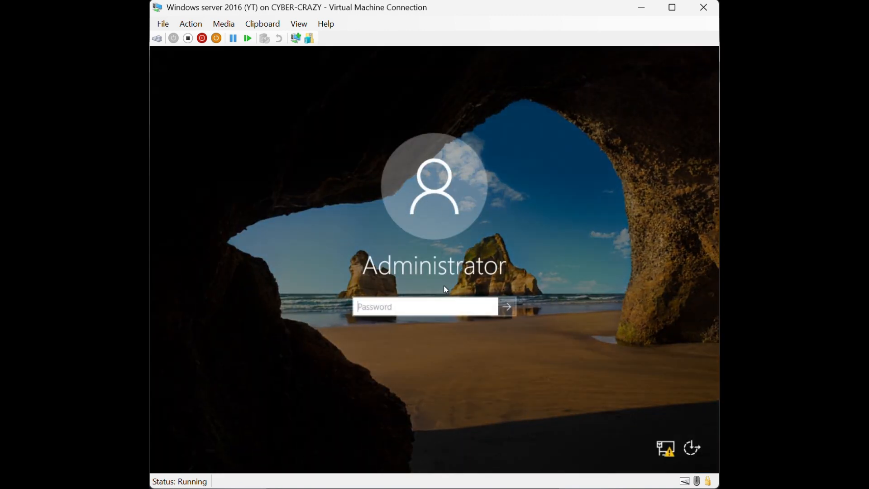
type("•••••••••")
key("Return")
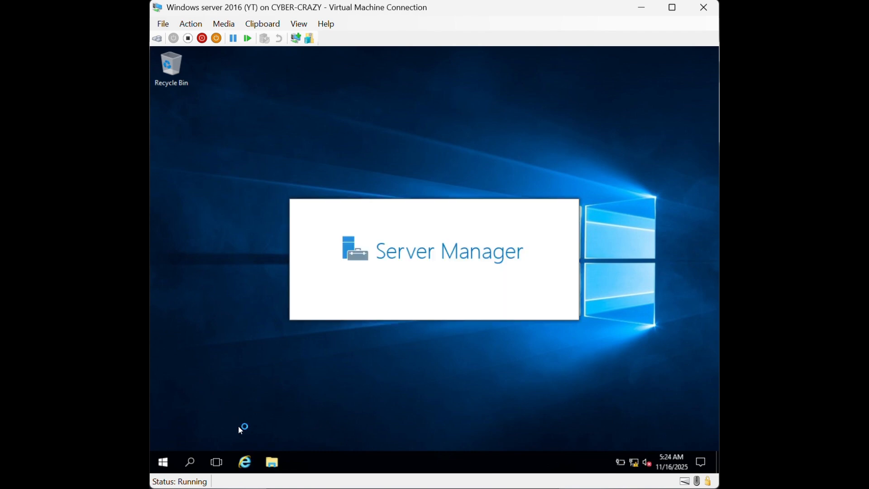
Review the post-deployment notifications in Server Manager, then close it to leave only the desktop
left_click(162, 461)
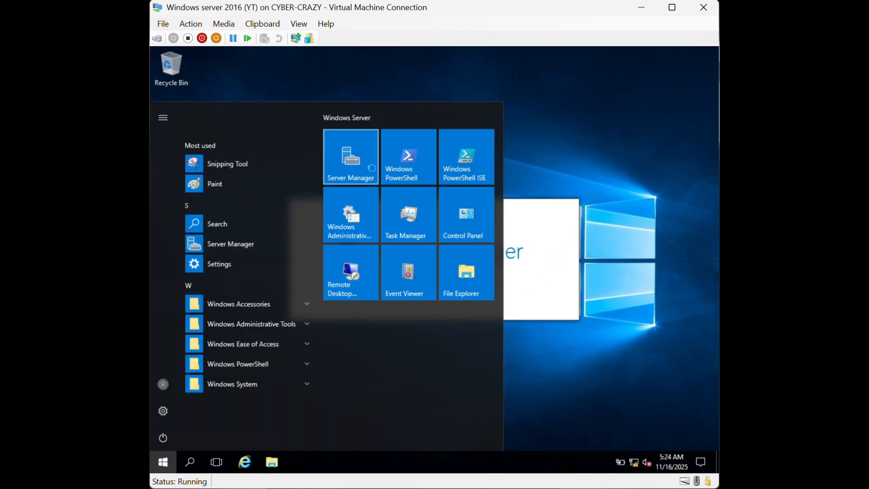
left_click(597, 163)
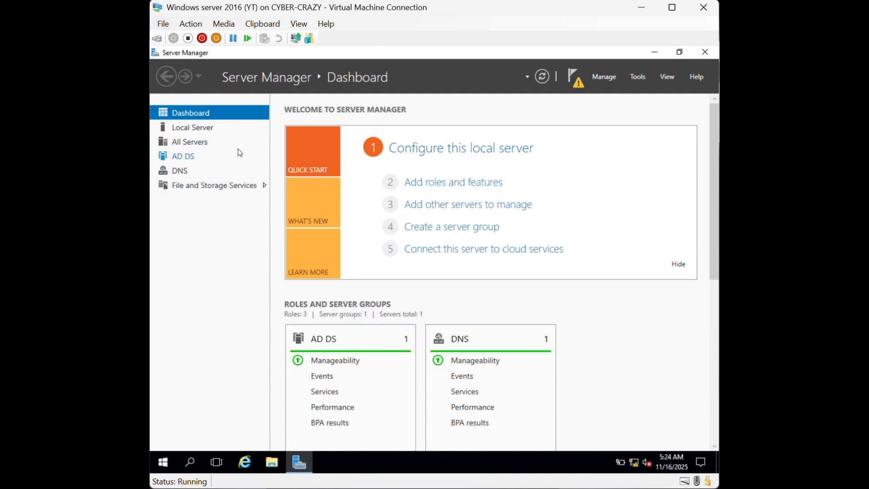
left_click(573, 80)
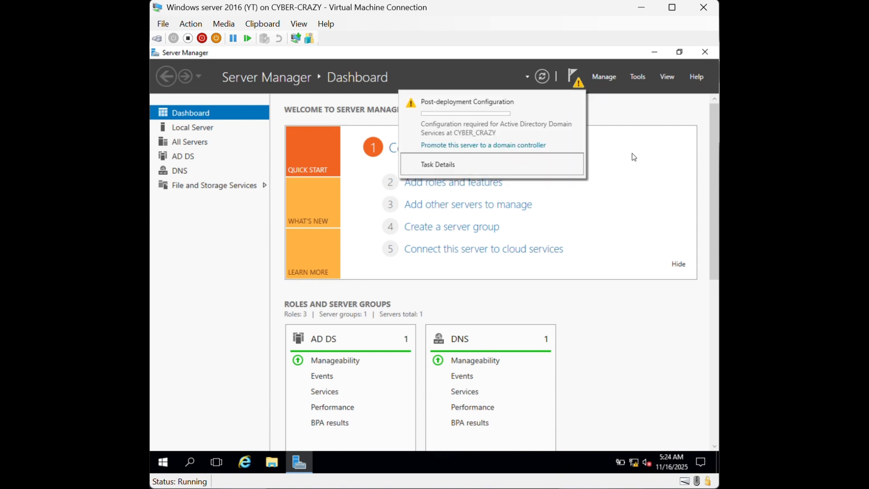
left_click(704, 51)
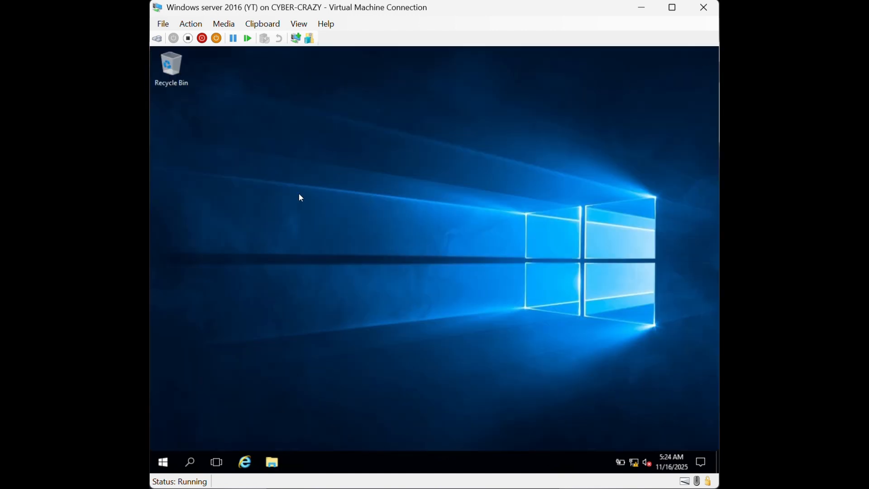